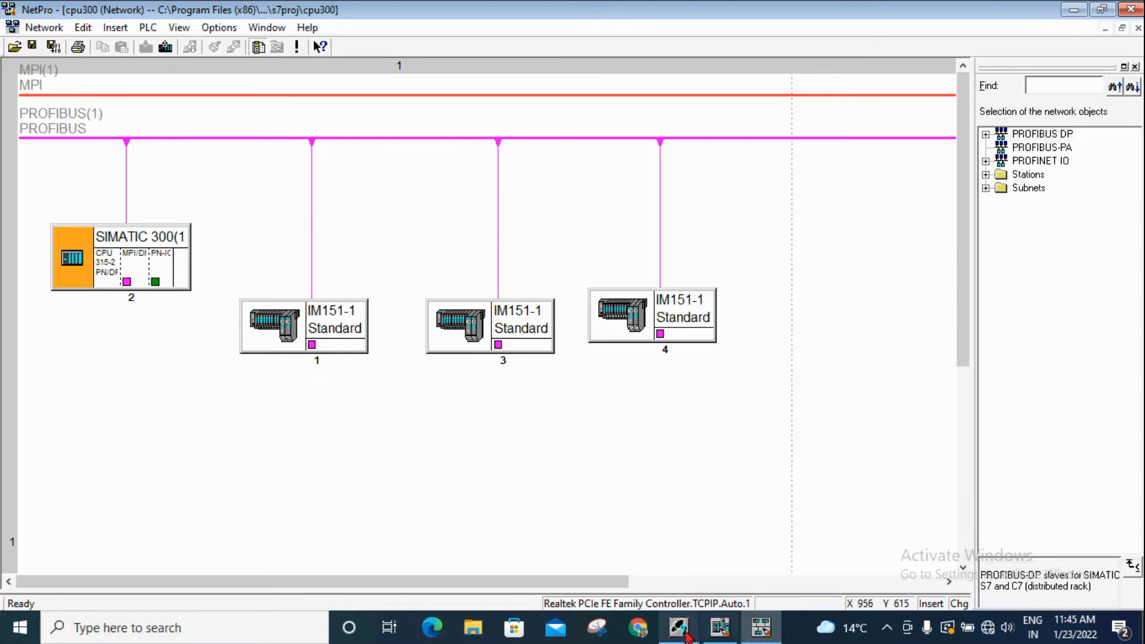
# - Switch to HW Config, collapse the SIMATIC HMI Station catalog entry, and capture the rack and PROFIBUS layout with Snipping Tool
pyautogui.click(722, 637)
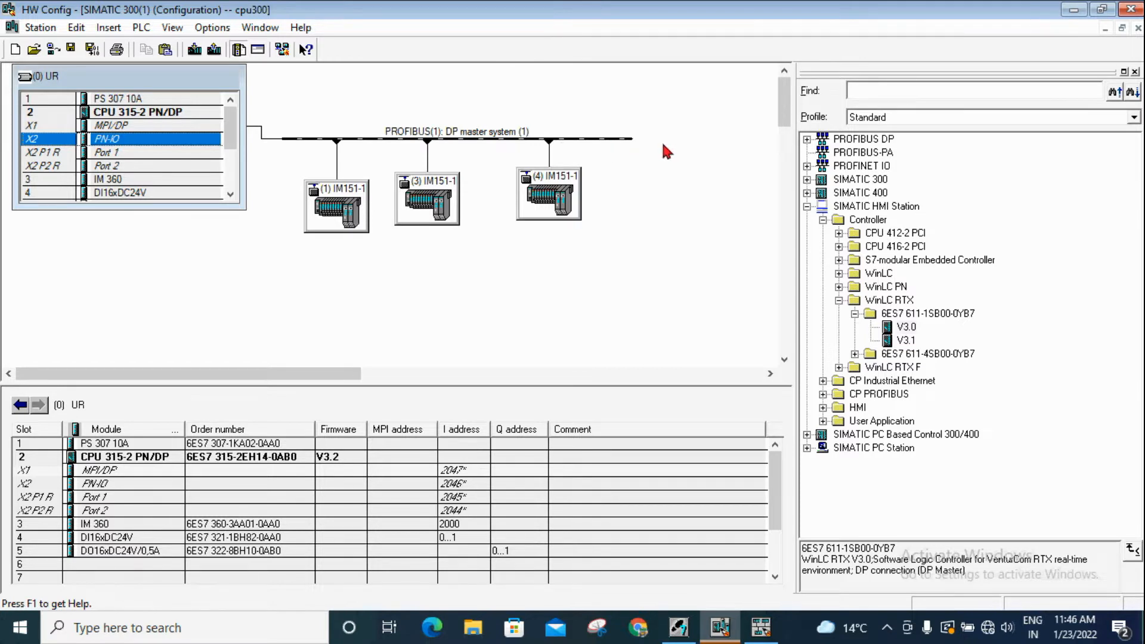
pyautogui.click(807, 207)
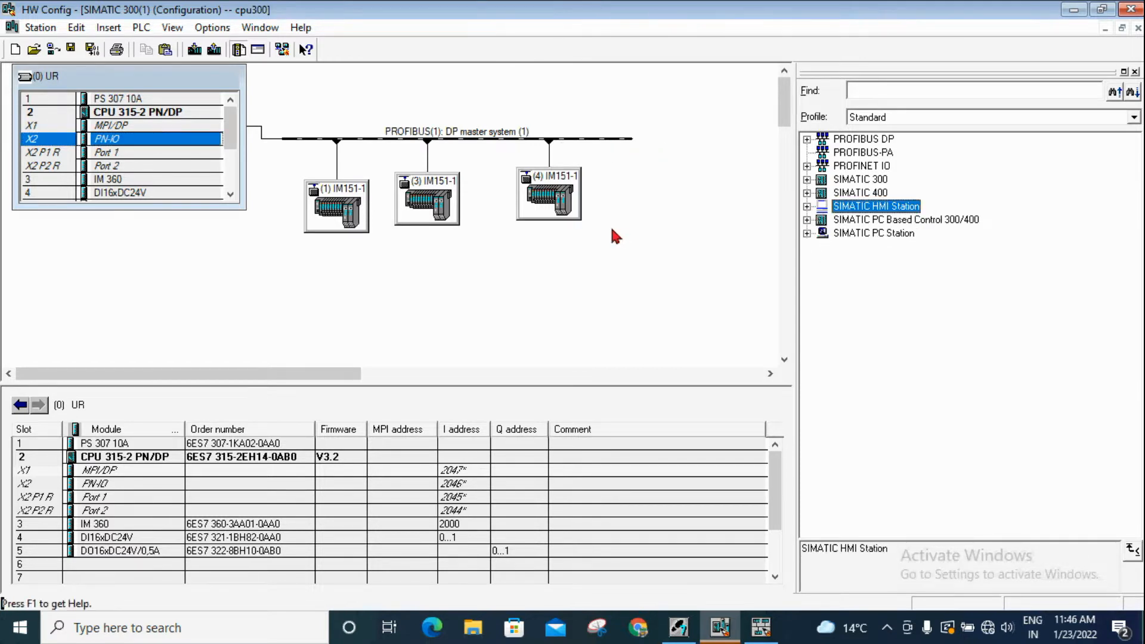
pyautogui.click(609, 635)
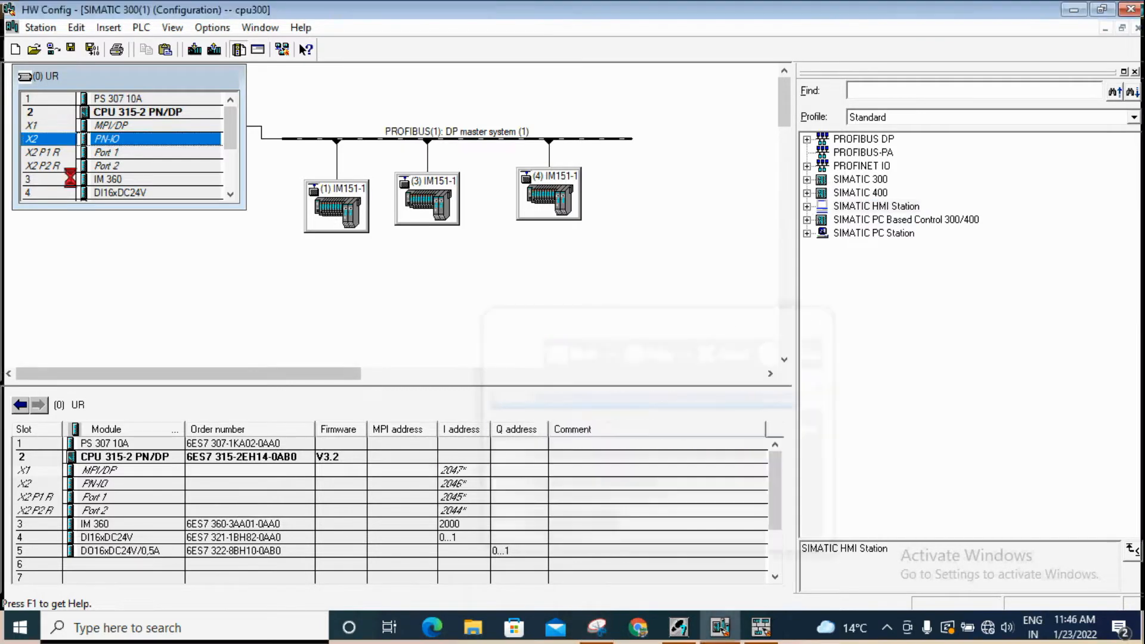
pyautogui.click(516, 354)
pyautogui.moveTo(3, 2); pyautogui.dragTo(800, 388)
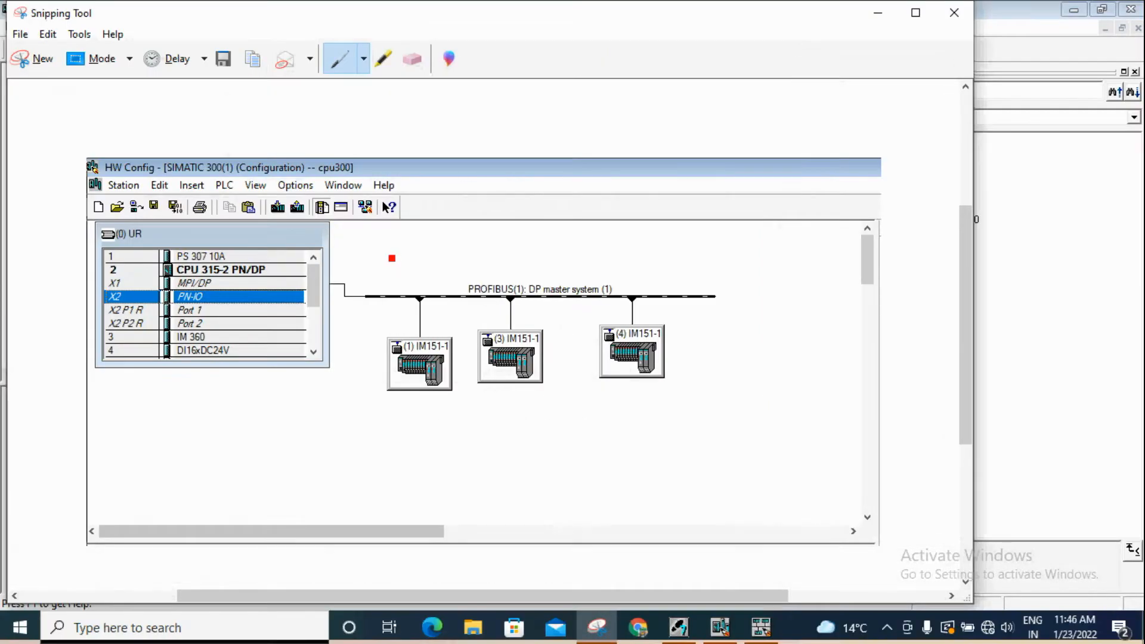
# - Draw an arrow below the rack, curves linking the three IM151-1 stations, and an arrow from the PROFIBUS line to MPI/DP
pyautogui.scroll(-2, 358, 280)
pyautogui.moveTo(198, 330)
pyautogui.mouseDown()
pyautogui.moveTo(199, 388)
pyautogui.moveTo(215, 383)
pyautogui.mouseUp()
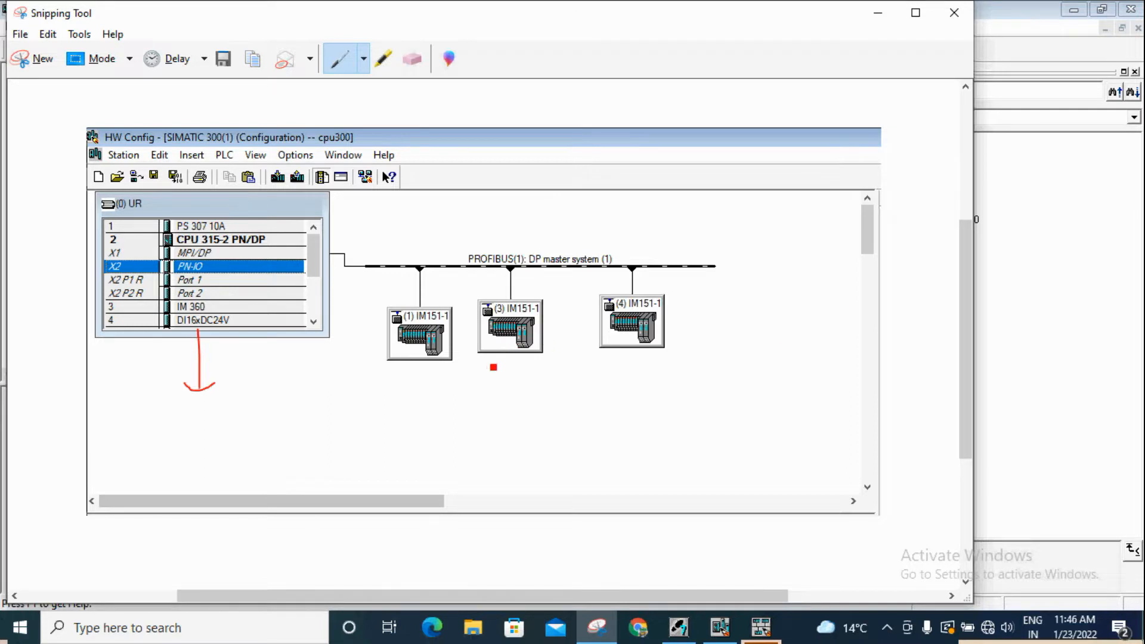
pyautogui.moveTo(430, 372)
pyautogui.mouseDown()
pyautogui.moveTo(438, 383)
pyautogui.moveTo(491, 365)
pyautogui.moveTo(547, 399)
pyautogui.moveTo(634, 352)
pyautogui.mouseUp()
pyautogui.moveTo(446, 265)
pyautogui.mouseDown()
pyautogui.moveTo(435, 251)
pyautogui.moveTo(301, 278)
pyautogui.moveTo(263, 258)
pyautogui.mouseUp()
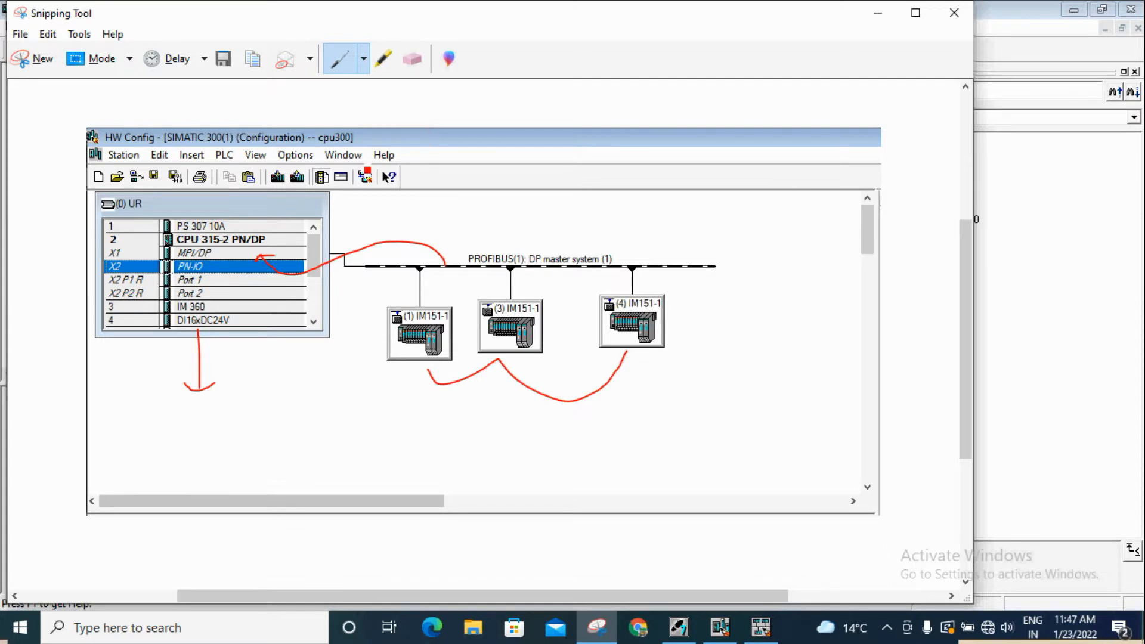
# - Draw boxes around the PROFIBUS(1) label and each of the three IM151-1 stations
pyautogui.moveTo(458, 242)
pyautogui.mouseDown()
pyautogui.moveTo(480, 273)
pyautogui.moveTo(528, 273)
pyautogui.moveTo(528, 245)
pyautogui.moveTo(462, 245)
pyautogui.mouseUp()
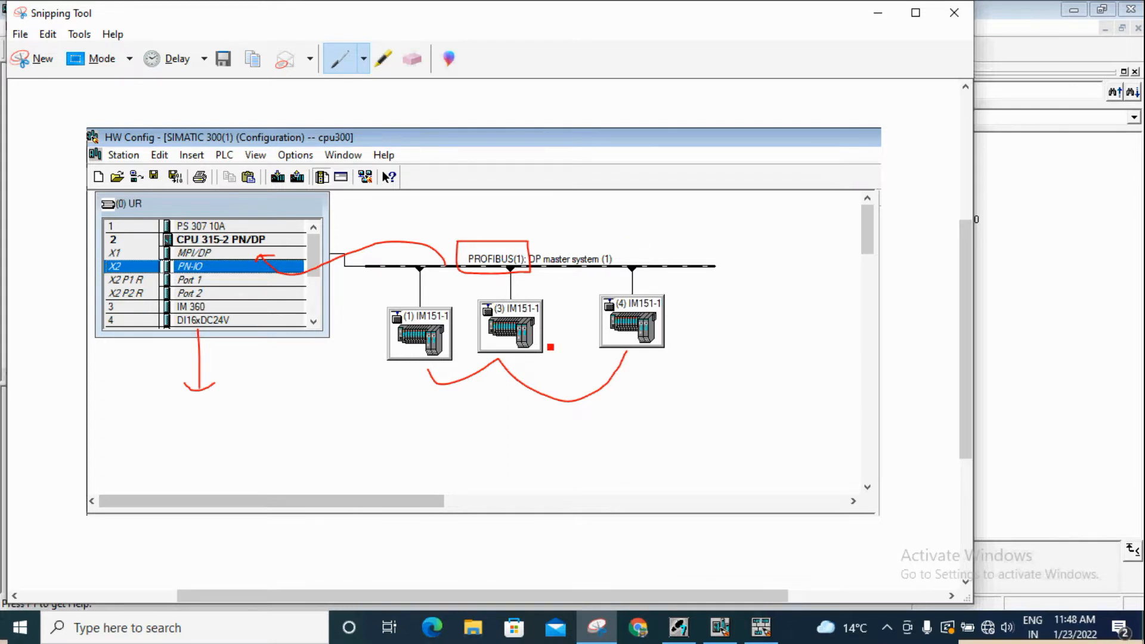
pyautogui.moveTo(365, 291)
pyautogui.mouseDown()
pyautogui.moveTo(376, 381)
pyautogui.moveTo(458, 372)
pyautogui.moveTo(461, 294)
pyautogui.moveTo(494, 384)
pyautogui.moveTo(575, 296)
pyautogui.moveTo(475, 293)
pyautogui.mouseUp()
pyautogui.moveTo(593, 288)
pyautogui.mouseDown()
pyautogui.moveTo(599, 358)
pyautogui.moveTo(680, 361)
pyautogui.moveTo(680, 294)
pyautogui.moveTo(594, 291)
pyautogui.mouseUp()
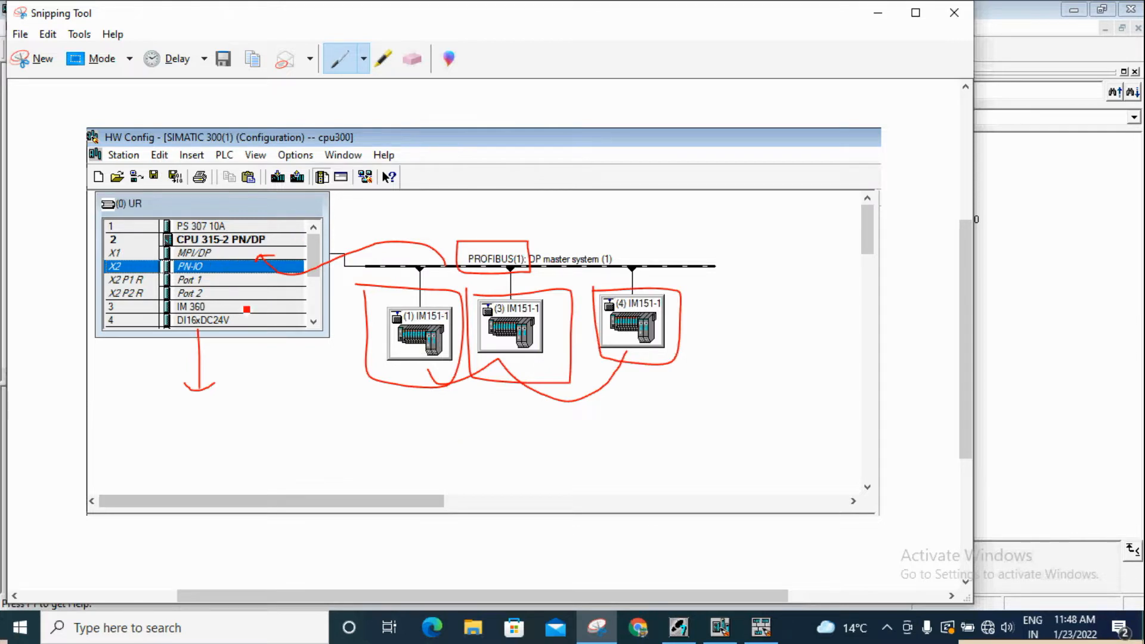
# - Draw several curved wiring lines from the rack's lower slots to the first IM151-1 station
pyautogui.moveTo(222, 294)
pyautogui.mouseDown()
pyautogui.moveTo(260, 395)
pyautogui.moveTo(367, 361)
pyautogui.mouseUp()
pyautogui.moveTo(230, 297); pyautogui.dragTo(287, 398)
pyautogui.moveTo(230, 297)
pyautogui.mouseDown()
pyautogui.moveTo(282, 331)
pyautogui.moveTo(316, 376)
pyautogui.moveTo(384, 360)
pyautogui.mouseUp()
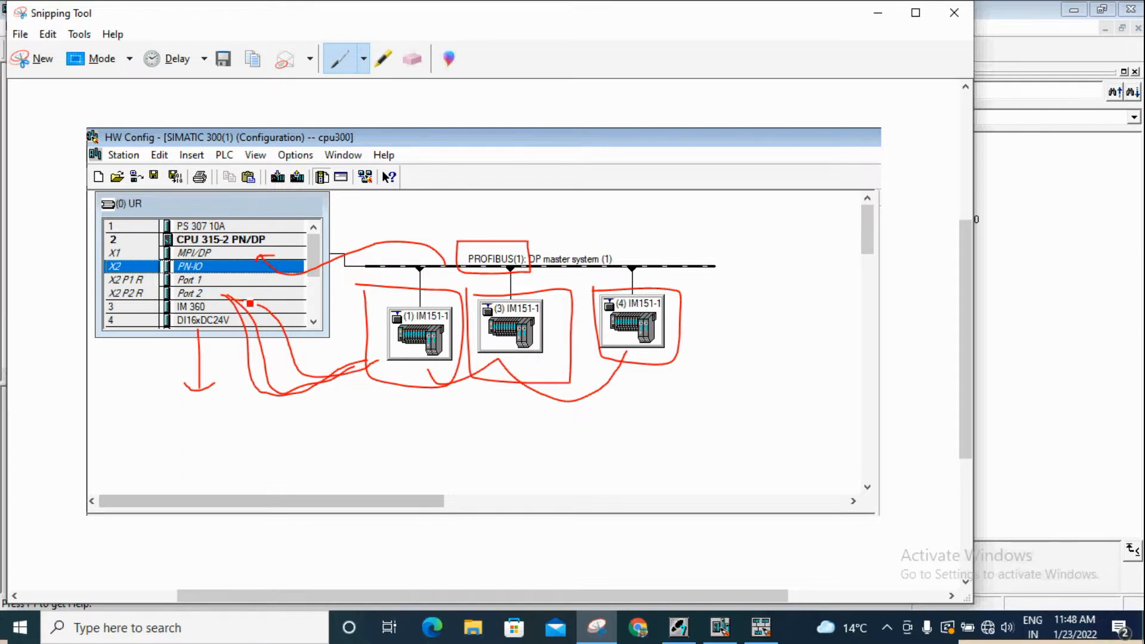
pyautogui.moveTo(232, 322)
pyautogui.mouseDown()
pyautogui.moveTo(244, 397)
pyautogui.moveTo(357, 400)
pyautogui.mouseUp()
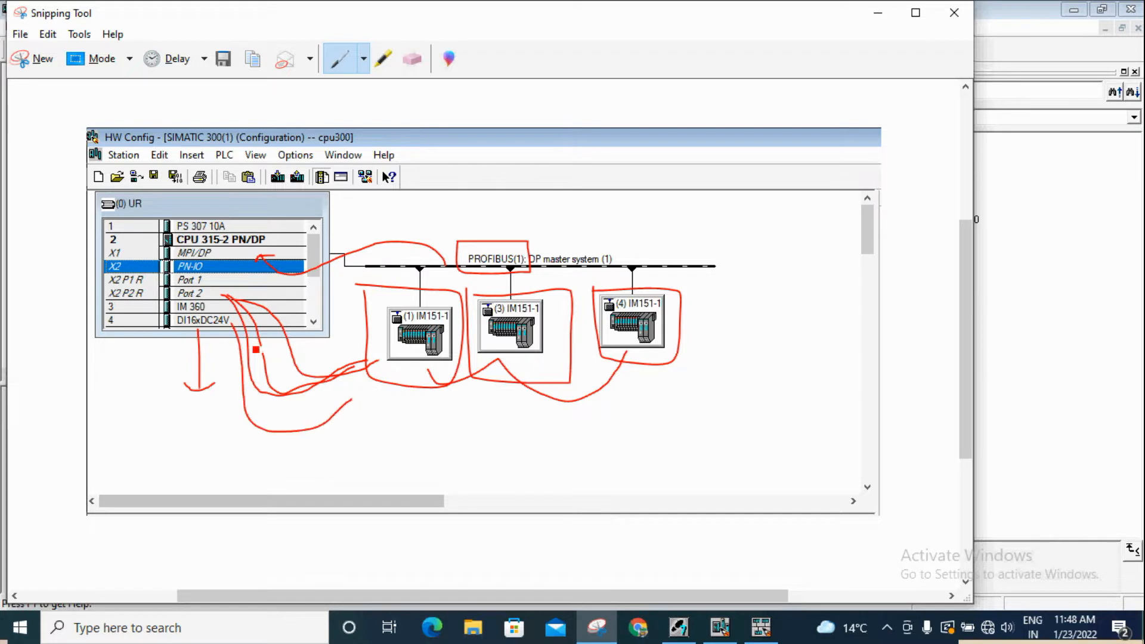
pyautogui.moveTo(233, 338)
pyautogui.mouseDown()
pyautogui.moveTo(238, 446)
pyautogui.moveTo(383, 393)
pyautogui.mouseUp()
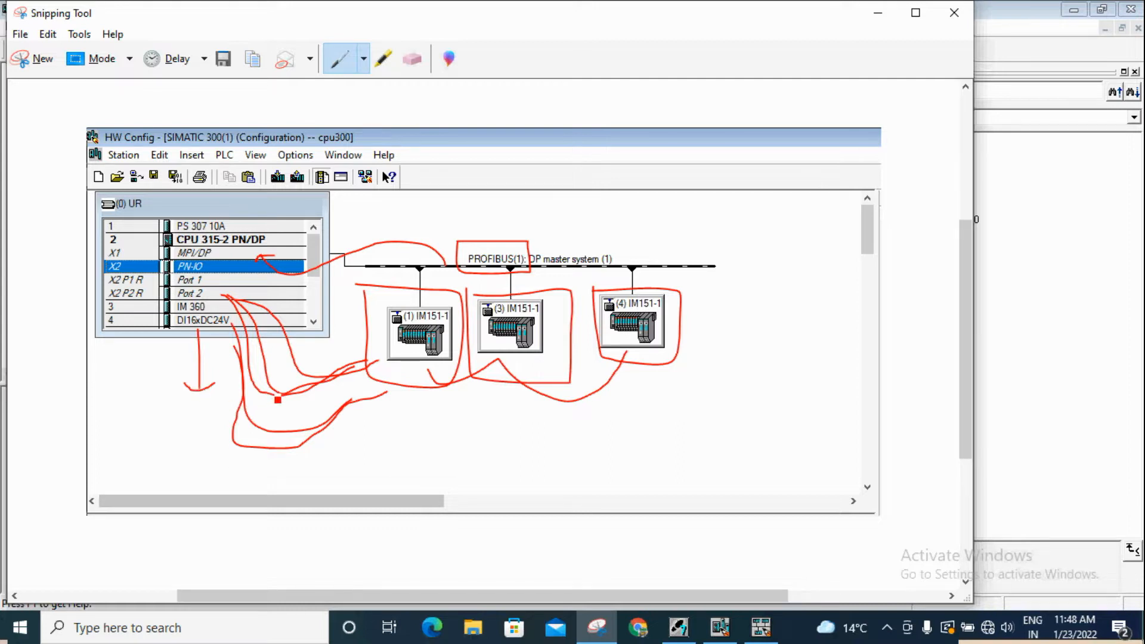
# - Sketch a long rectangle divided into four cells below the stations, plus a separate small box beside it
pyautogui.moveTo(575, 455)
pyautogui.mouseDown()
pyautogui.moveTo(572, 444)
pyautogui.moveTo(815, 440)
pyautogui.moveTo(644, 478)
pyautogui.moveTo(592, 476)
pyautogui.mouseUp()
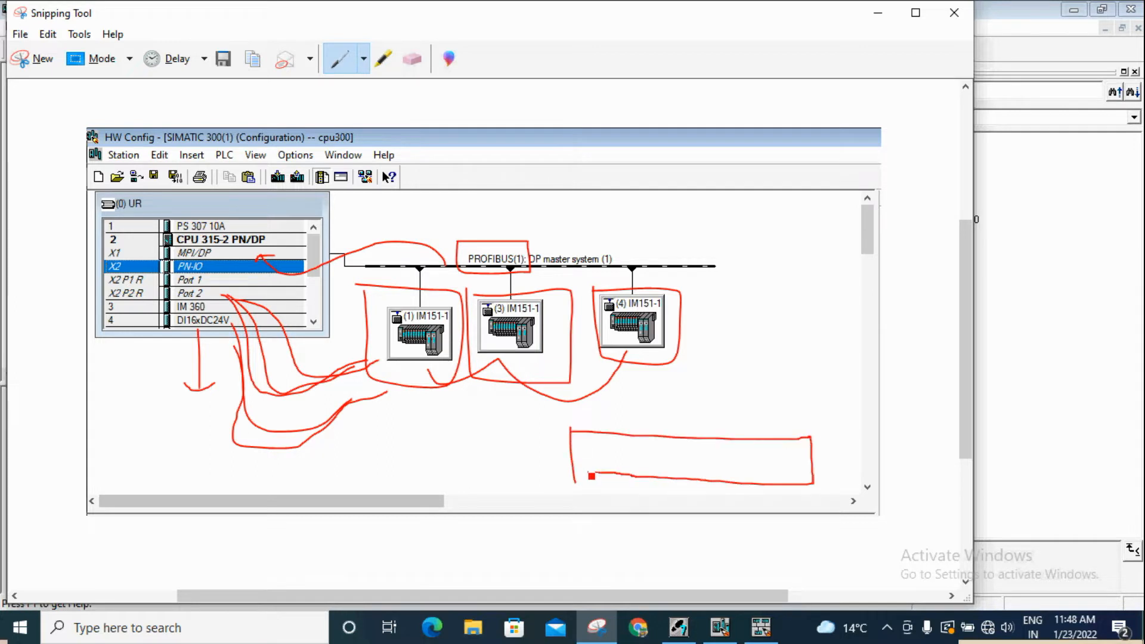
pyautogui.moveTo(624, 440); pyautogui.dragTo(631, 483)
pyautogui.moveTo(678, 441); pyautogui.dragTo(691, 484)
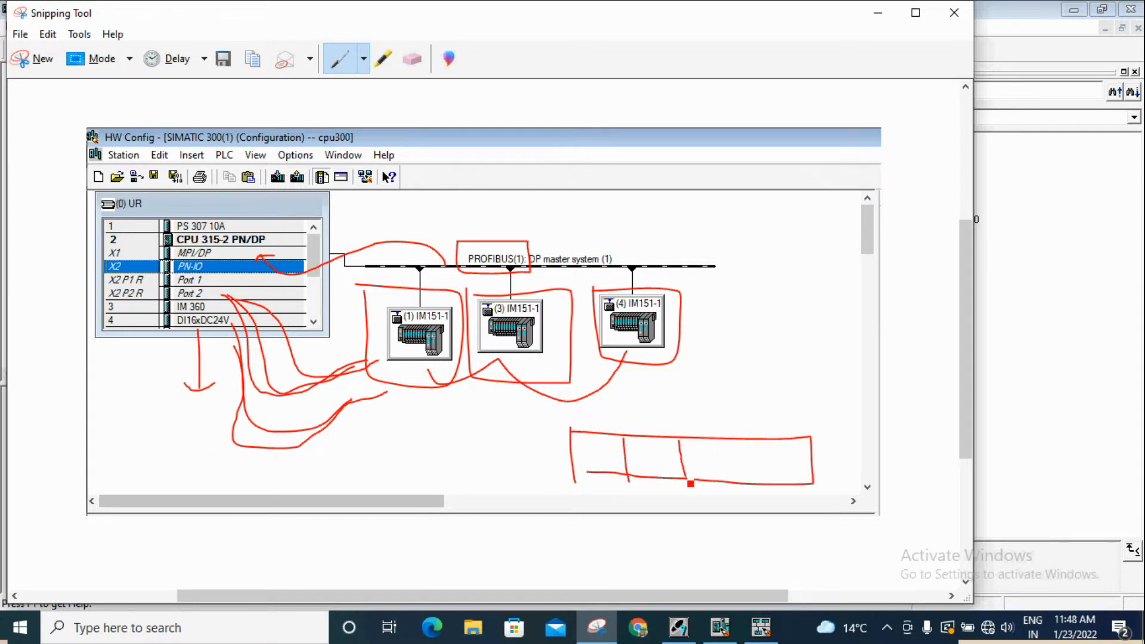
pyautogui.moveTo(746, 441); pyautogui.dragTo(749, 483)
pyautogui.moveTo(364, 426)
pyautogui.mouseDown()
pyautogui.moveTo(378, 471)
pyautogui.moveTo(447, 424)
pyautogui.moveTo(374, 427)
pyautogui.mouseUp()
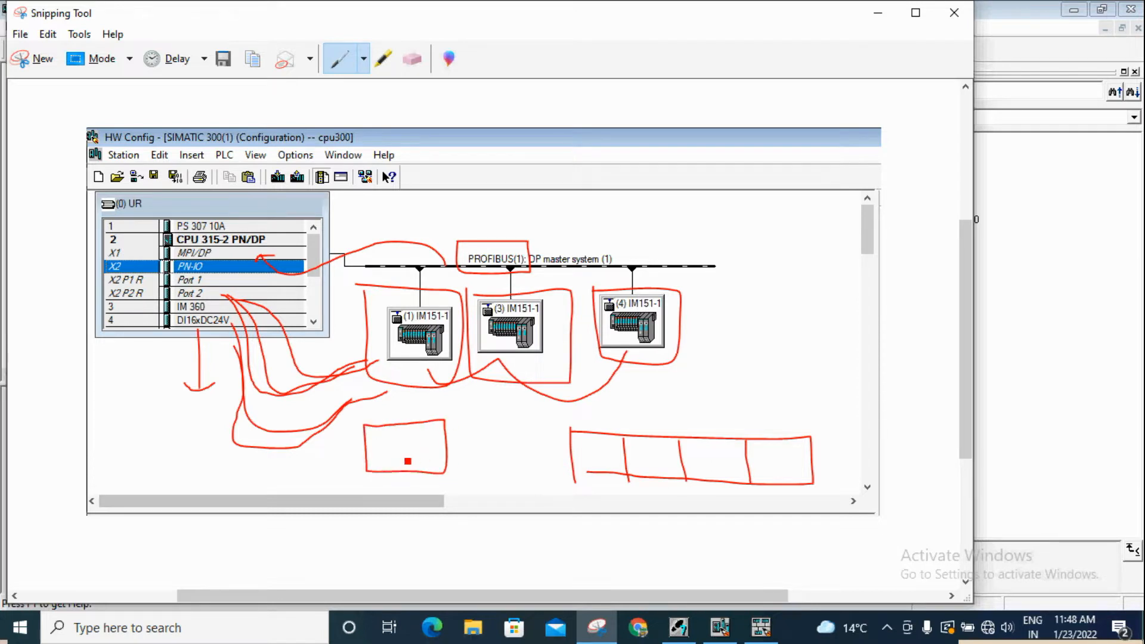
# - Number the four cells 1 to 4 and draw curved wiring lines from the small box to the first three cells
pyautogui.moveTo(610, 417)
pyautogui.mouseDown()
pyautogui.moveTo(612, 427)
pyautogui.moveTo(663, 431)
pyautogui.moveTo(718, 425)
pyautogui.moveTo(712, 434)
pyautogui.mouseUp()
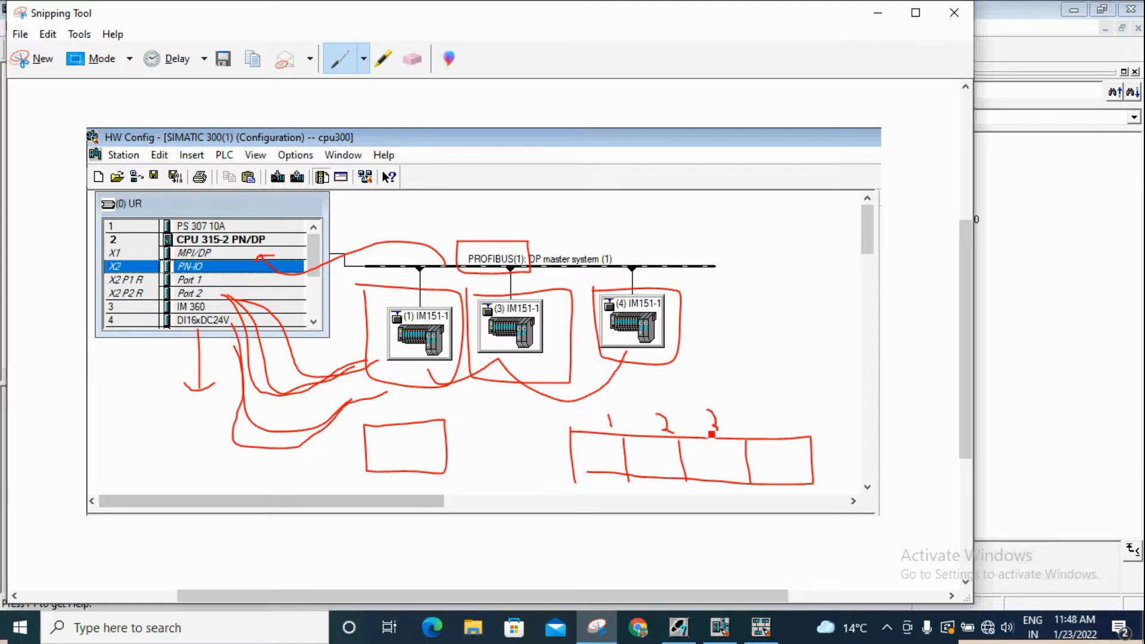
pyautogui.moveTo(769, 414); pyautogui.dragTo(774, 445)
pyautogui.moveTo(475, 416)
pyautogui.mouseDown()
pyautogui.moveTo(573, 440)
pyautogui.moveTo(584, 455)
pyautogui.mouseUp()
pyautogui.moveTo(409, 433)
pyautogui.mouseDown()
pyautogui.moveTo(493, 430)
pyautogui.moveTo(553, 461)
pyautogui.moveTo(587, 434)
pyautogui.moveTo(601, 456)
pyautogui.moveTo(623, 433)
pyautogui.moveTo(657, 460)
pyautogui.mouseUp()
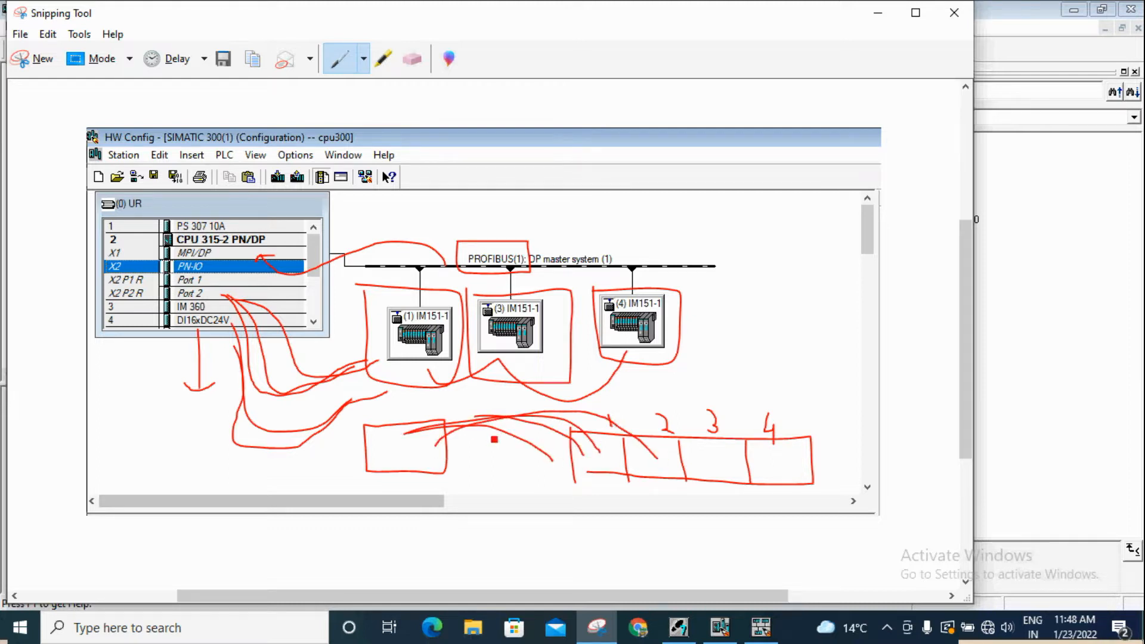
pyautogui.moveTo(428, 447)
pyautogui.mouseDown()
pyautogui.moveTo(615, 419)
pyautogui.moveTo(659, 467)
pyautogui.mouseUp()
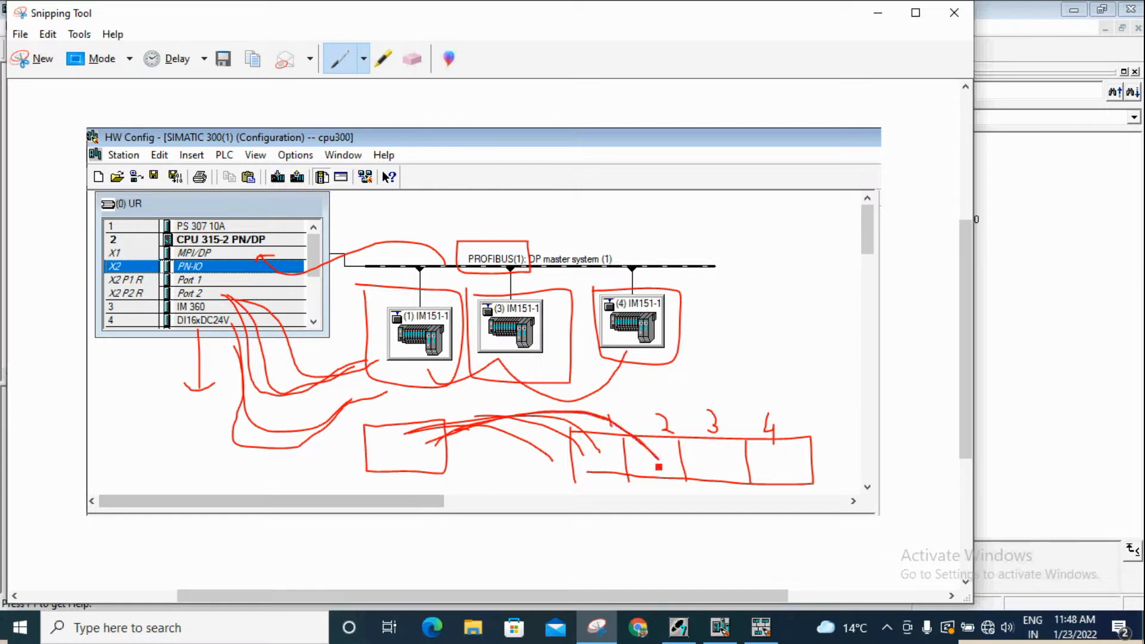
pyautogui.moveTo(435, 444); pyautogui.dragTo(660, 414)
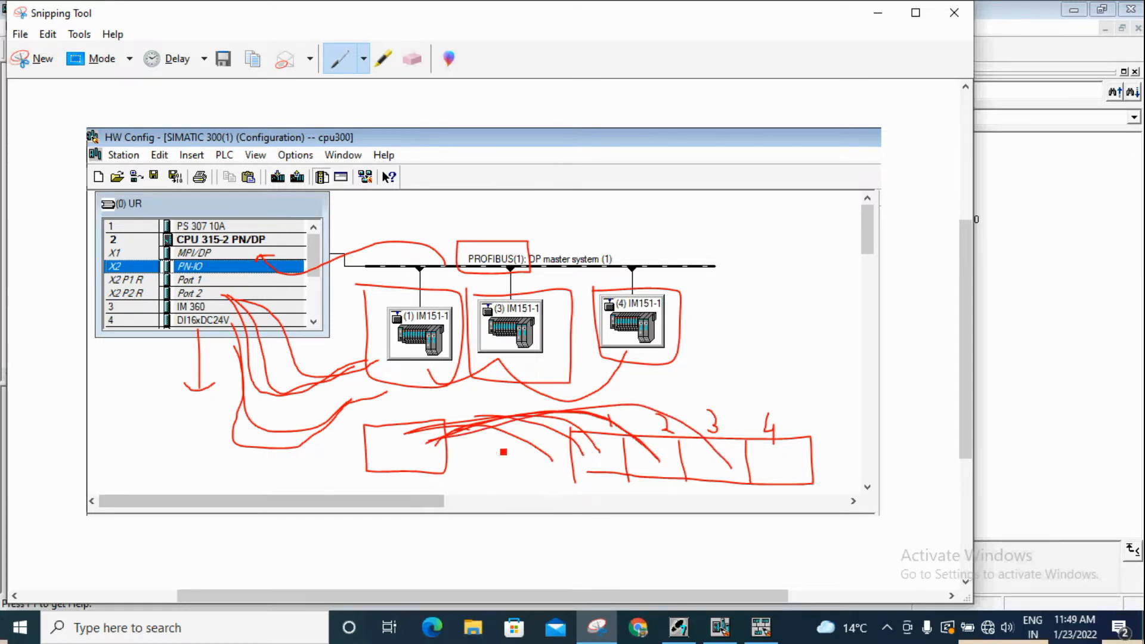
pyautogui.moveTo(440, 446)
pyautogui.mouseDown()
pyautogui.moveTo(725, 460)
pyautogui.moveTo(739, 474)
pyautogui.mouseUp()
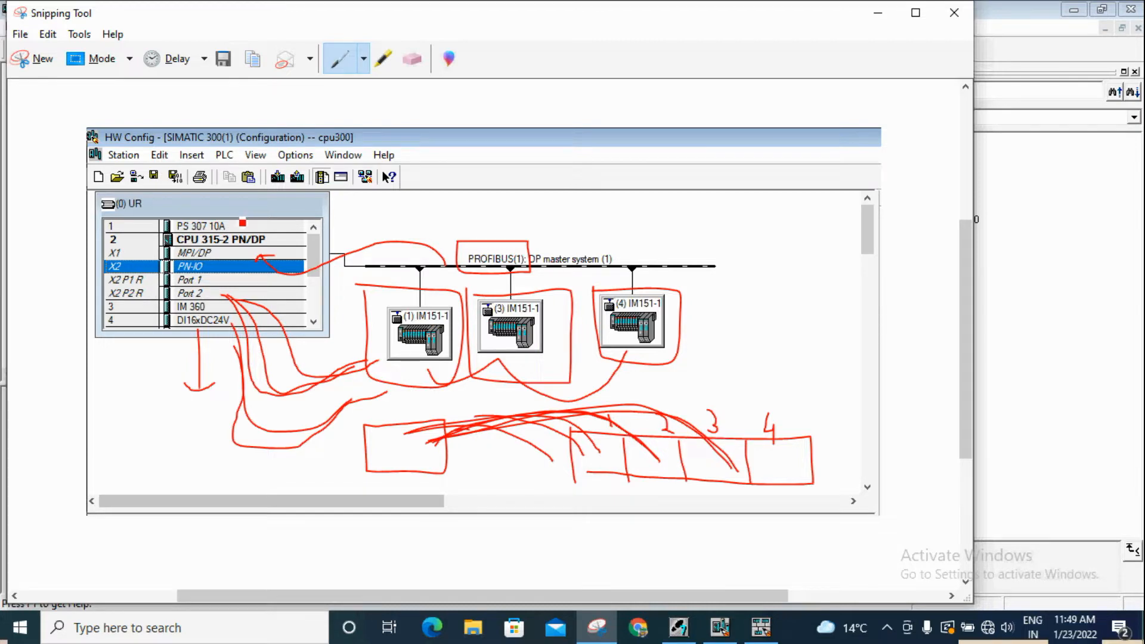
# - Trace the PROFIBUS(1) line across the three stations in red, and switch to the NetPro window
pyautogui.moveTo(364, 266); pyautogui.dragTo(713, 268)
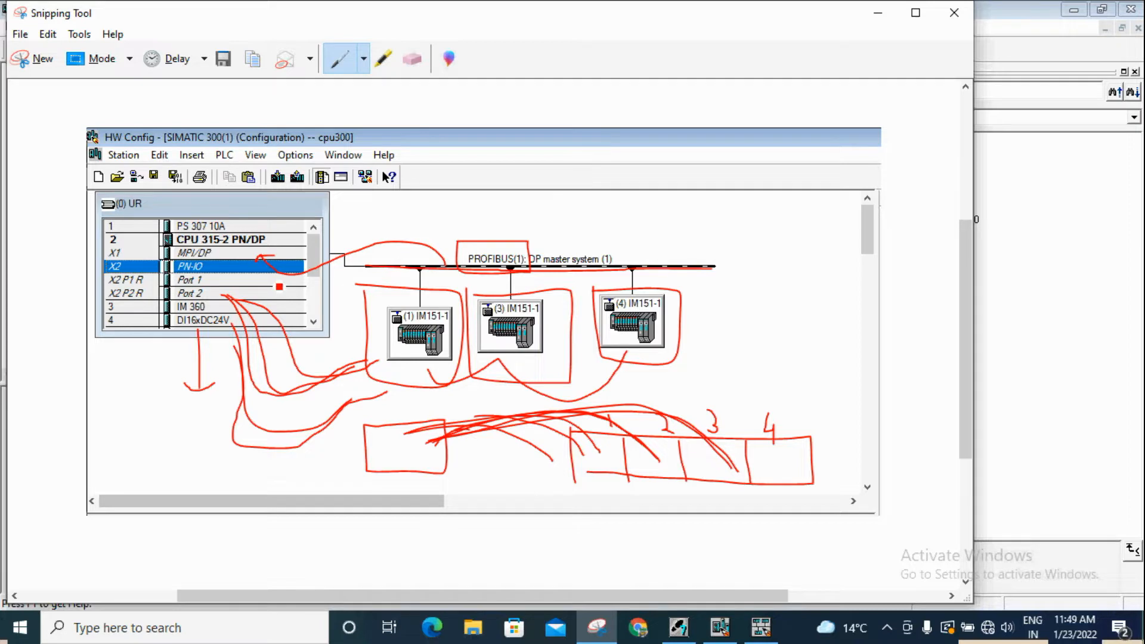
pyautogui.moveTo(758, 630)
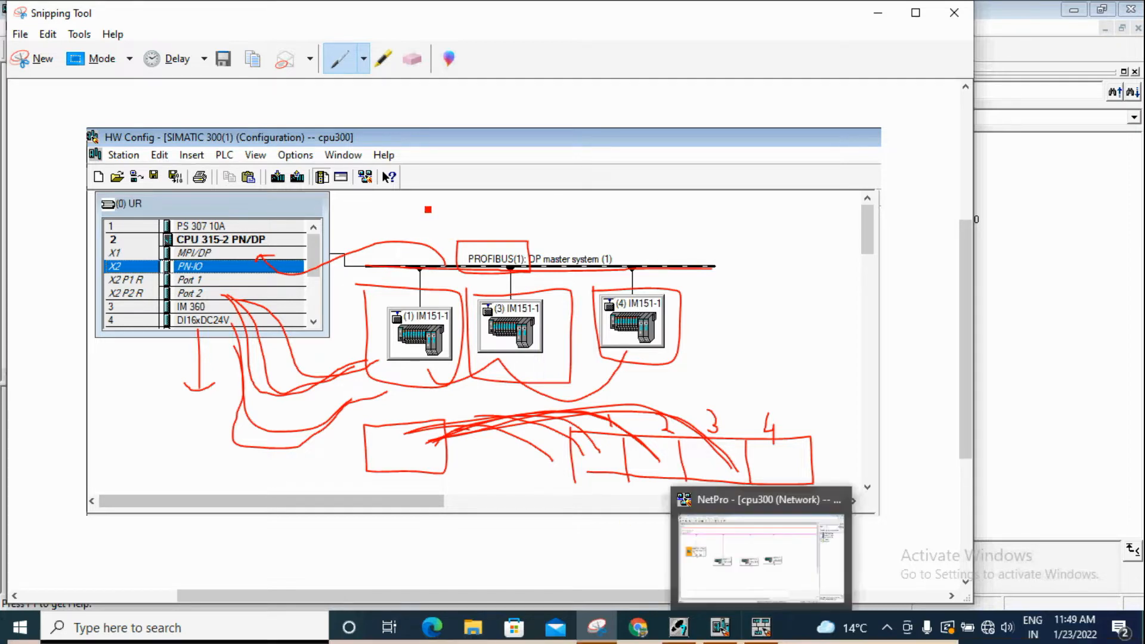
pyautogui.click(761, 627)
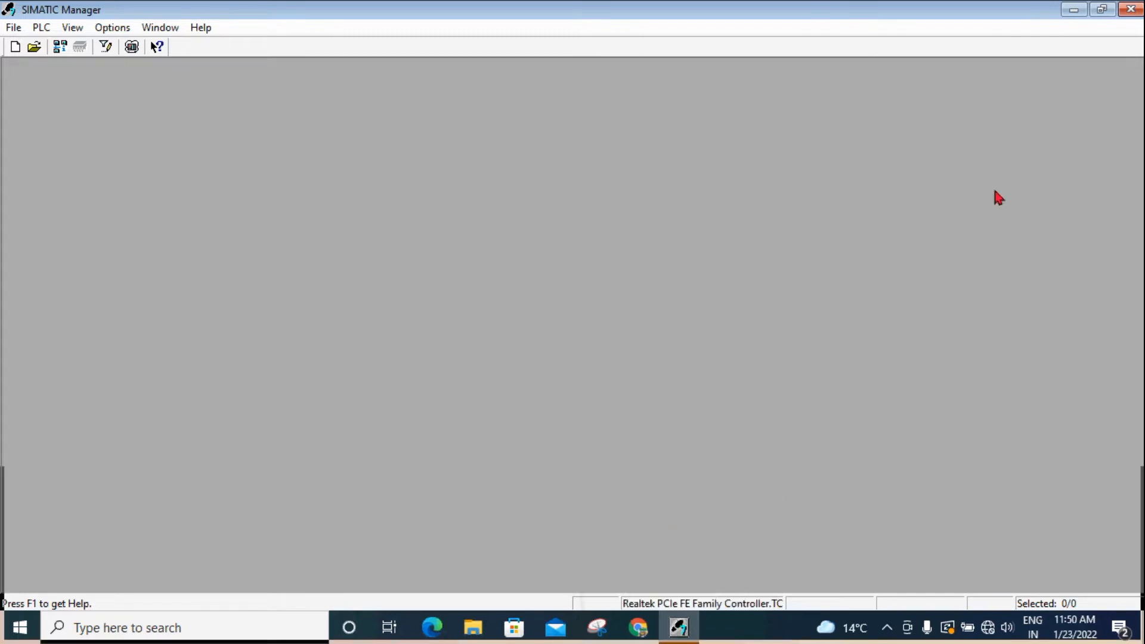
# - Create a new project named "master and slave" in SIMATIC Manager and maximize its project window
pyautogui.click(13, 27)
pyautogui.click(36, 47)
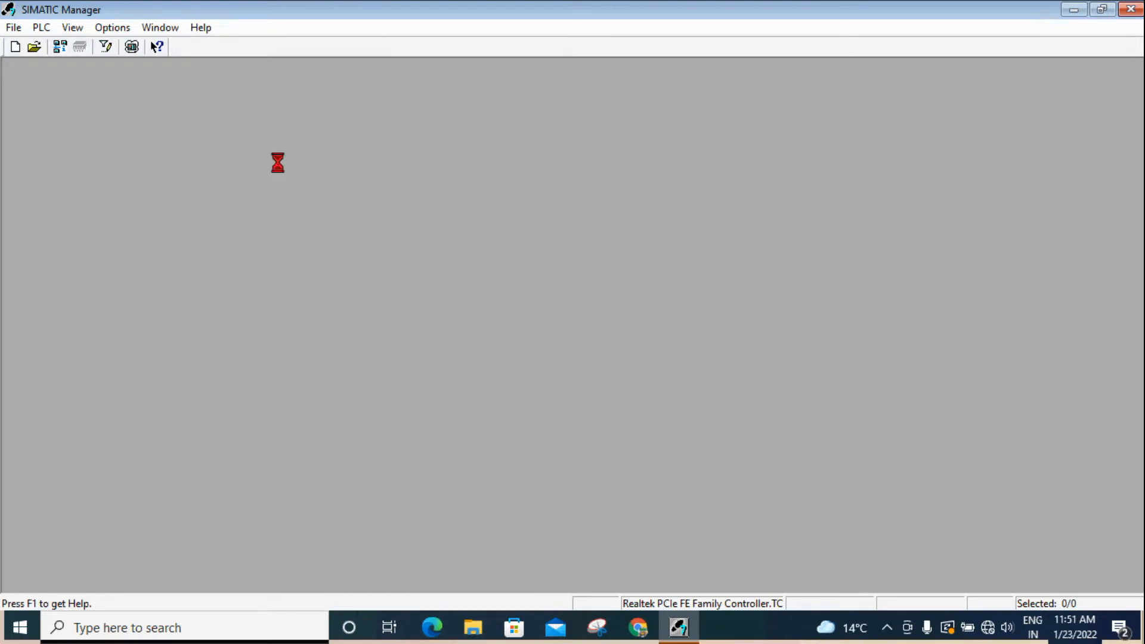
pyautogui.click(443, 367)
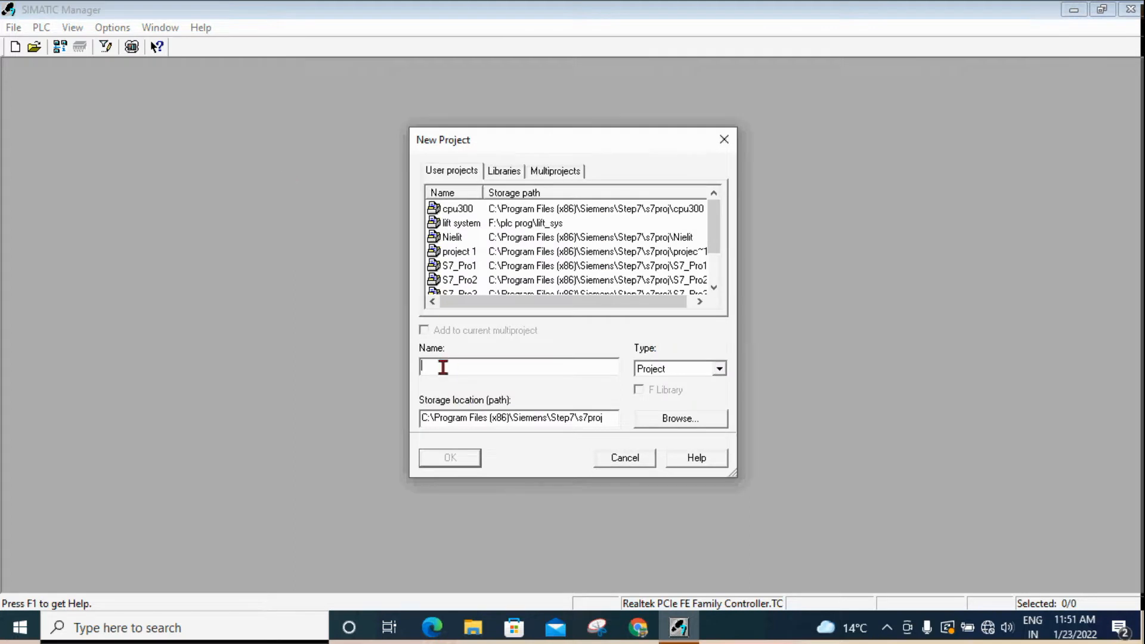
pyautogui.write('master and slave')
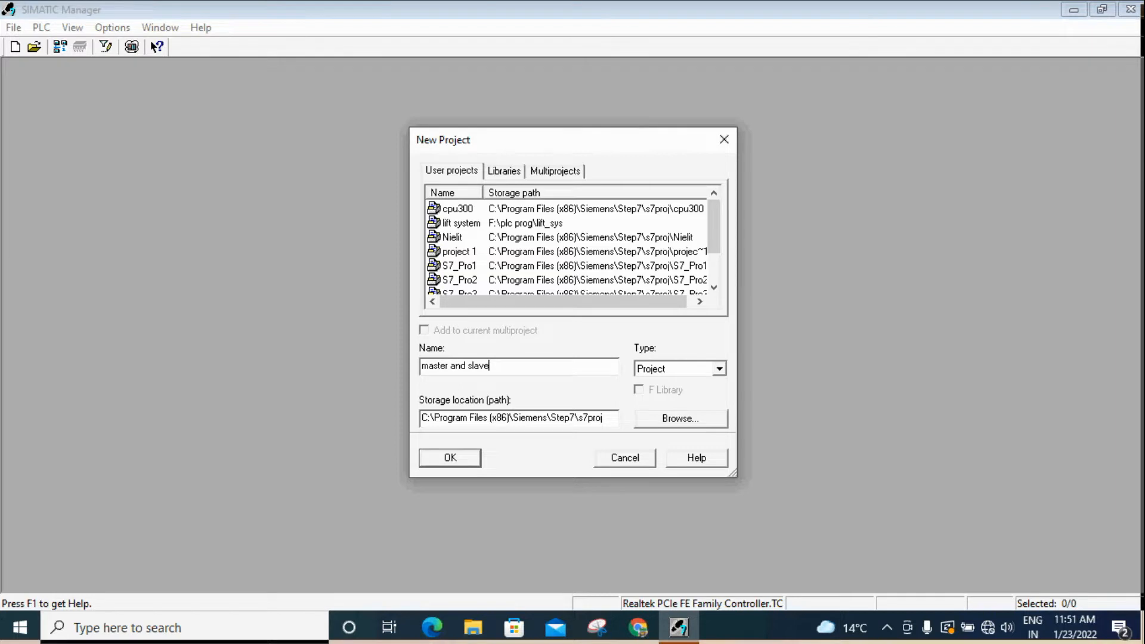
pyautogui.click(459, 461)
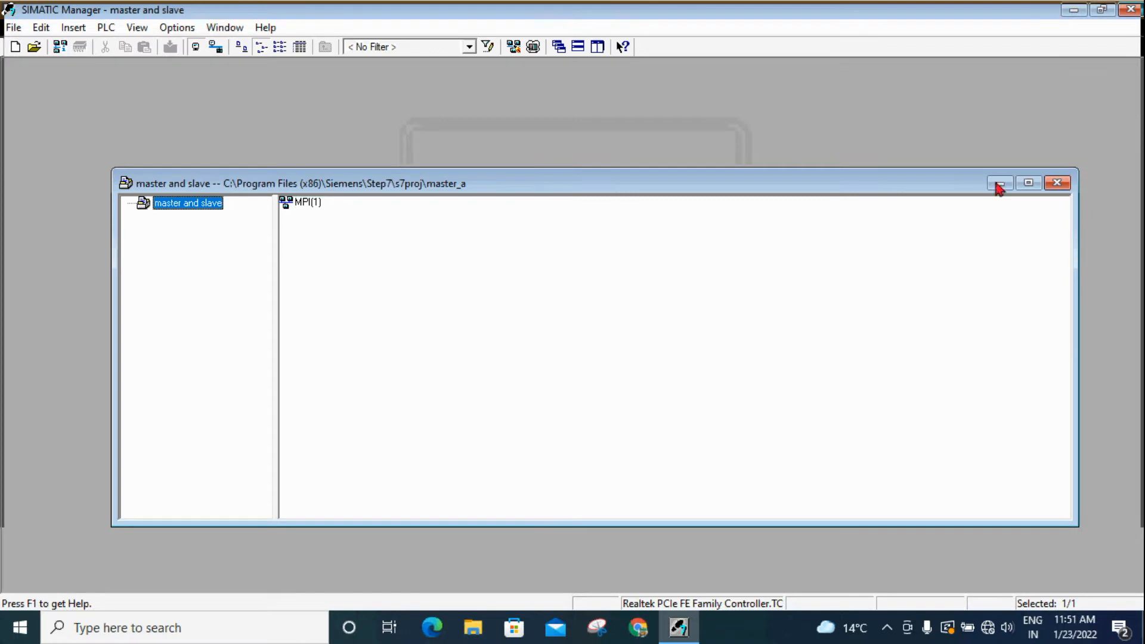
pyautogui.click(1029, 183)
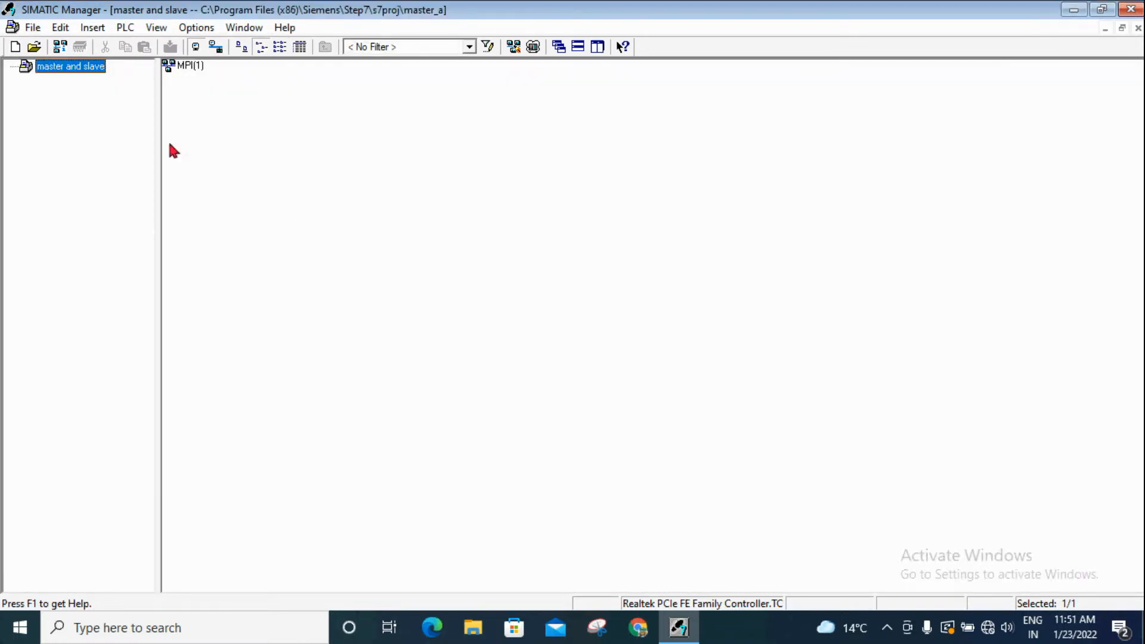
# - Insert a SIMATIC 300 station into the project and open its hardware configuration
pyautogui.click(94, 28)
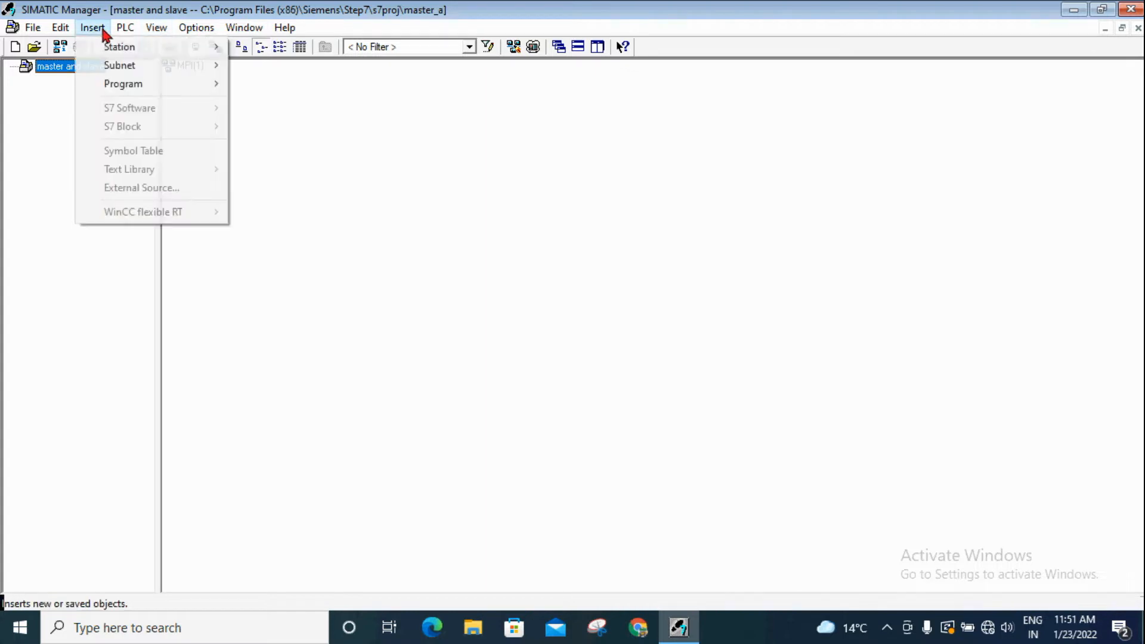
pyautogui.moveTo(118, 49)
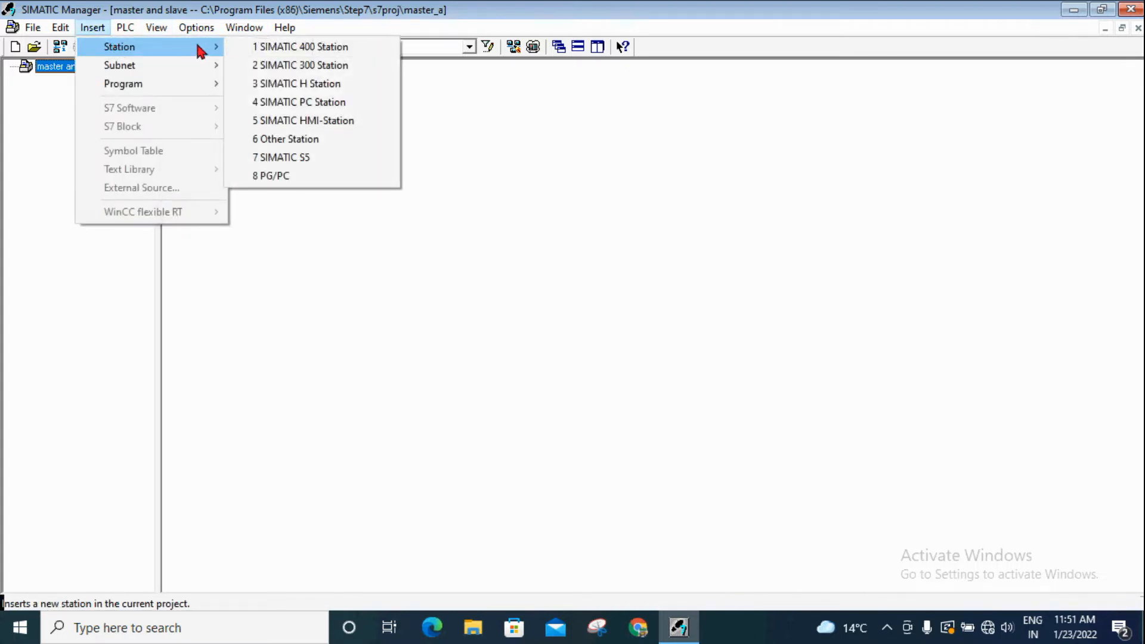
pyautogui.click(304, 65)
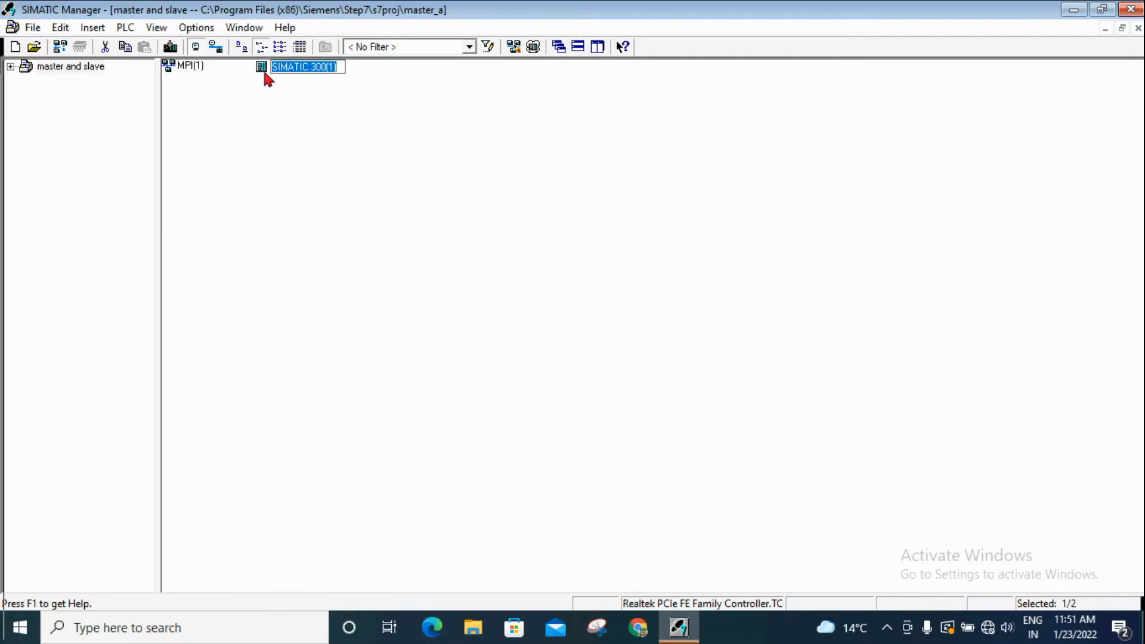
pyautogui.doubleClick(261, 68)
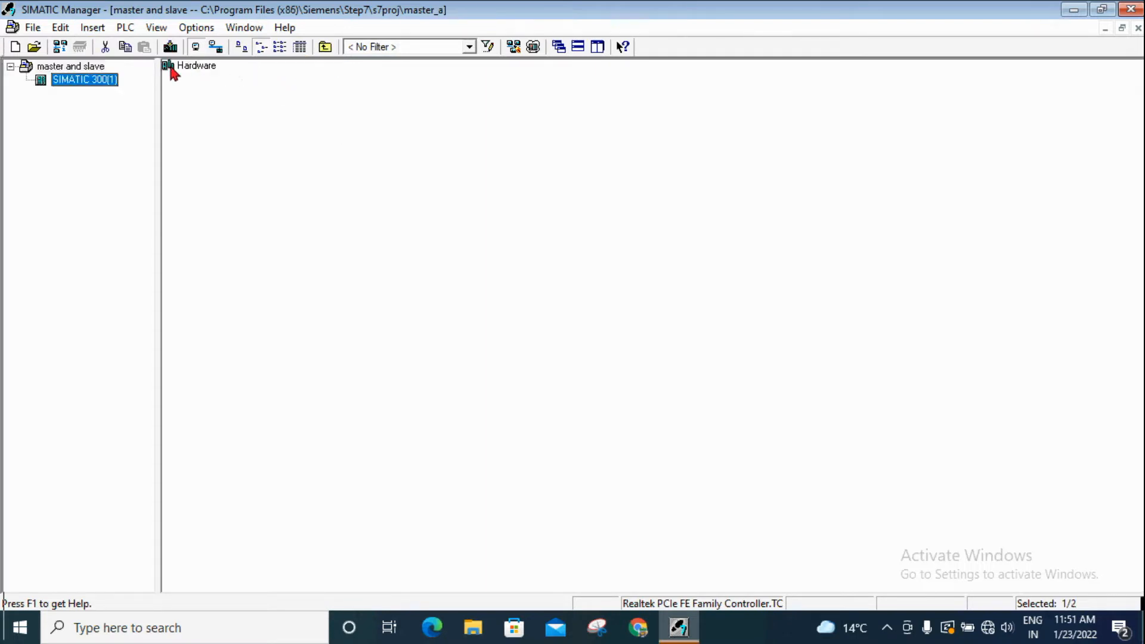
pyautogui.doubleClick(169, 66)
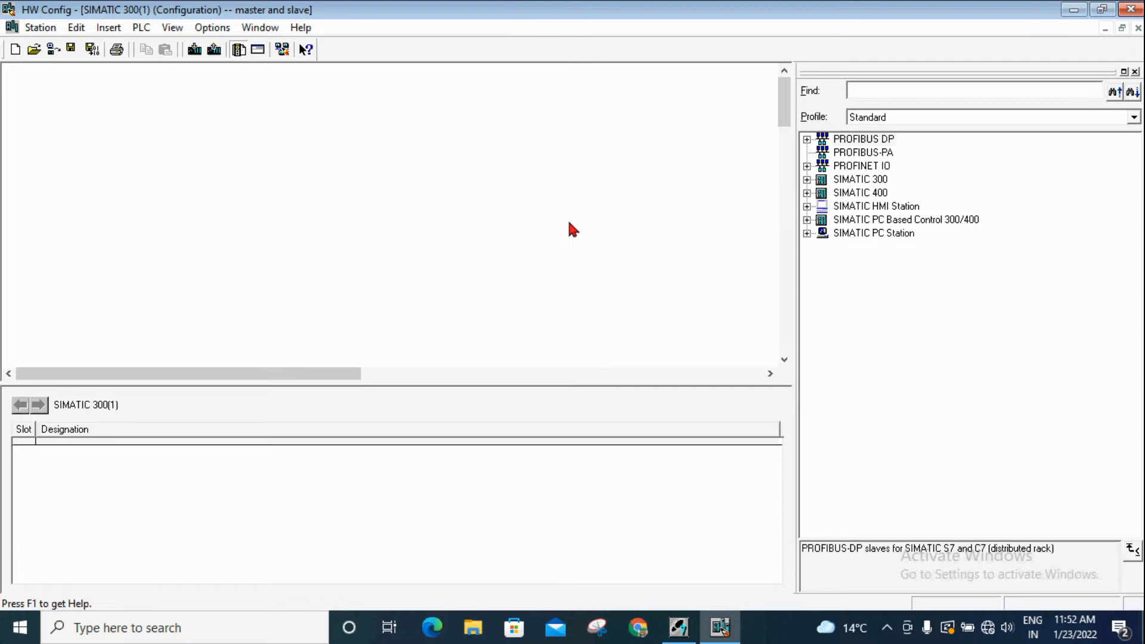
# - Add a Rail from the SIMATIC 300 RACK-300 catalog folder to the station
pyautogui.click(808, 179)
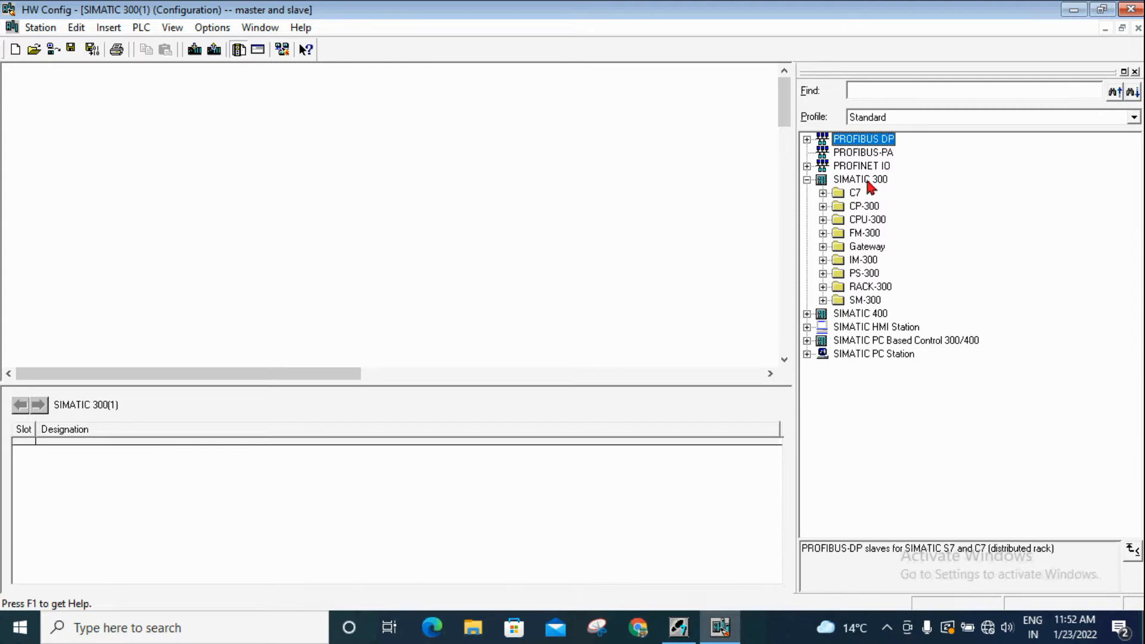
pyautogui.click(823, 287)
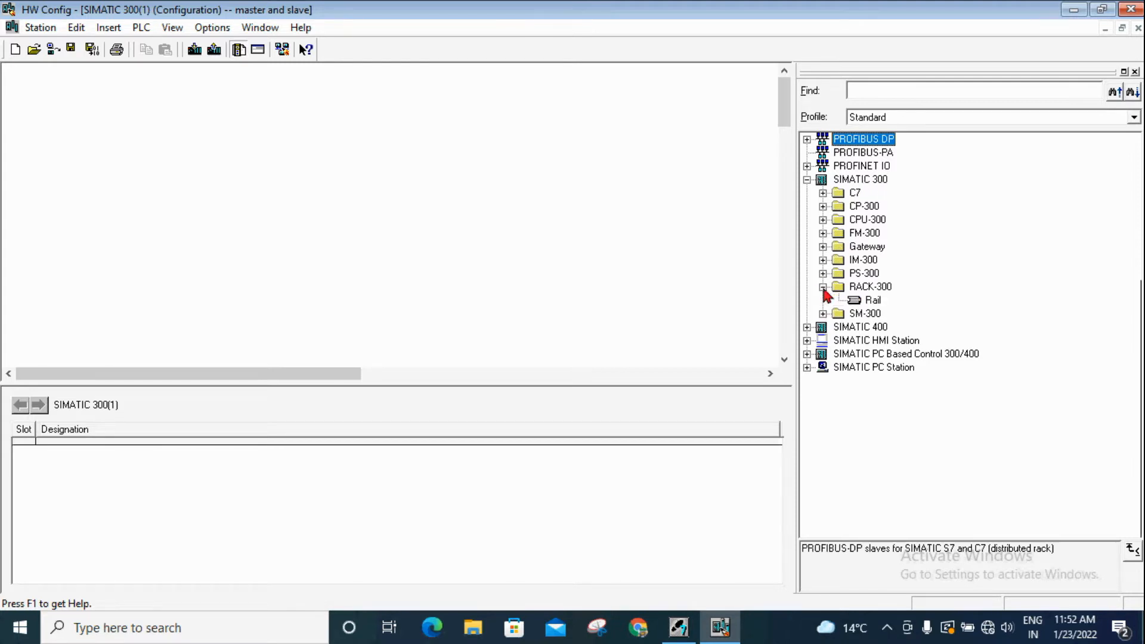
pyautogui.click(864, 301)
pyautogui.doubleClick(862, 302)
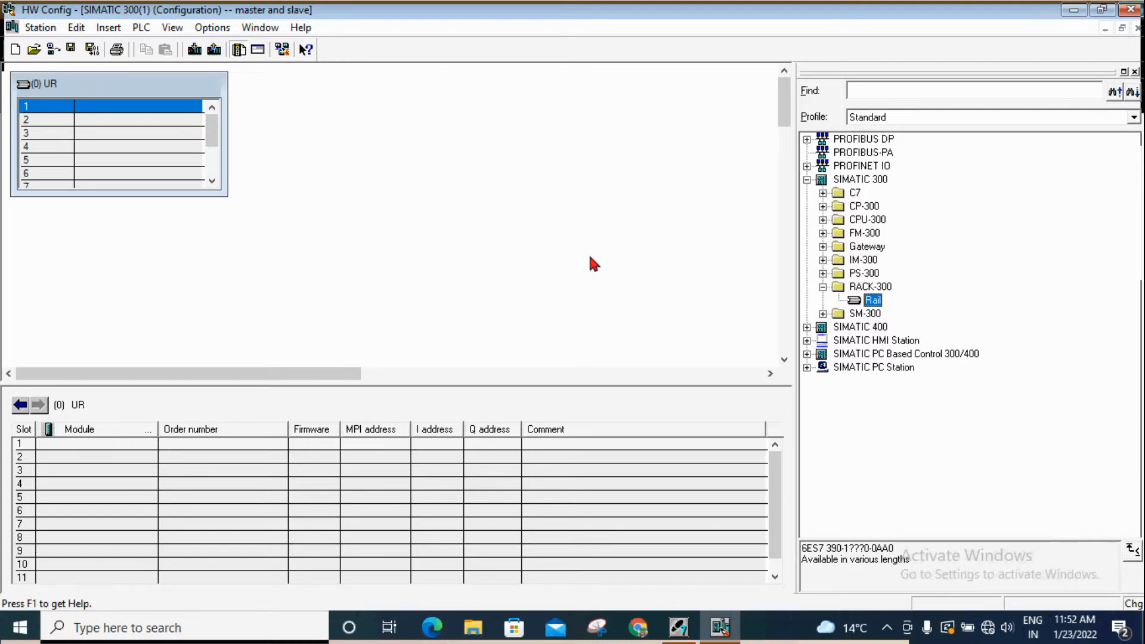
# - Insert a PS 307 5A power supply into slot 1 of the rack
pyautogui.click(808, 182)
pyautogui.click(808, 182)
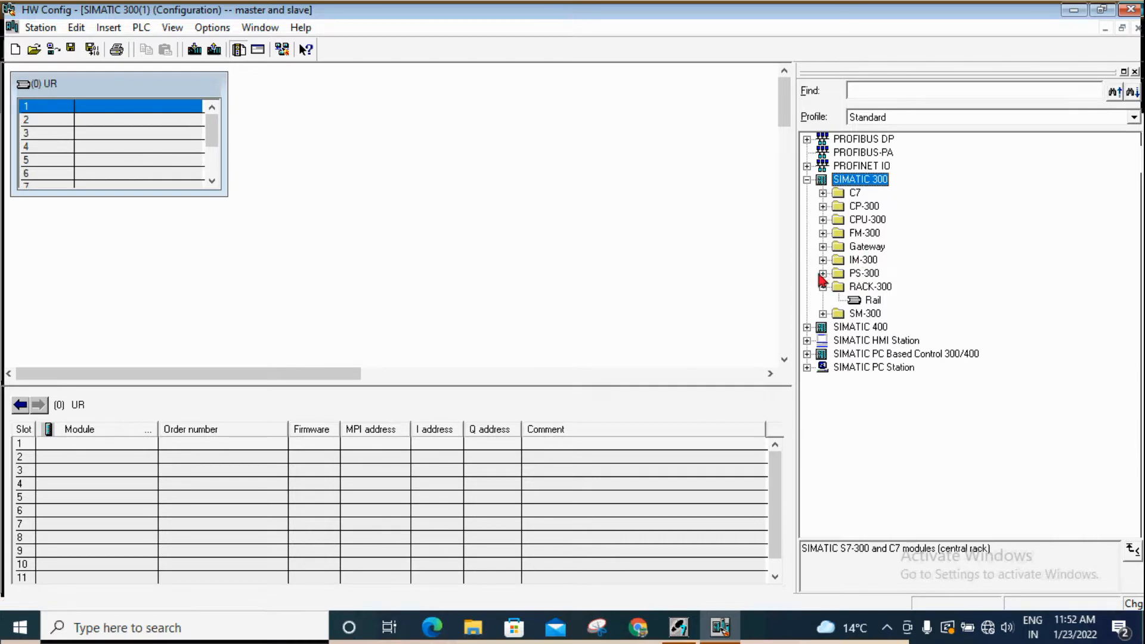
pyautogui.rightClick(81, 108)
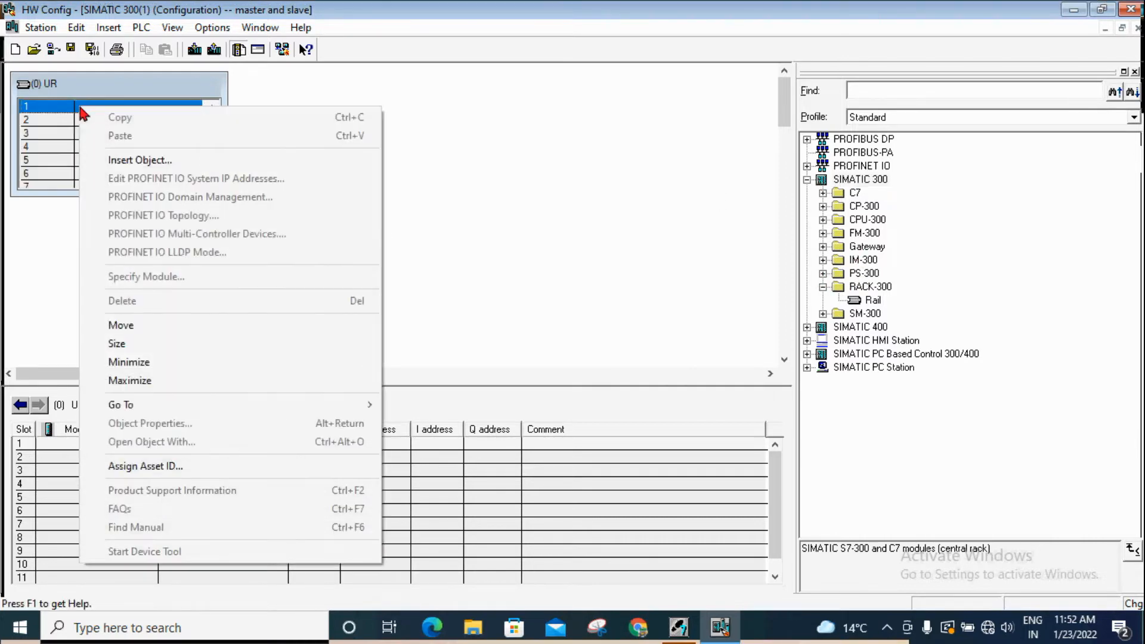
pyautogui.click(142, 161)
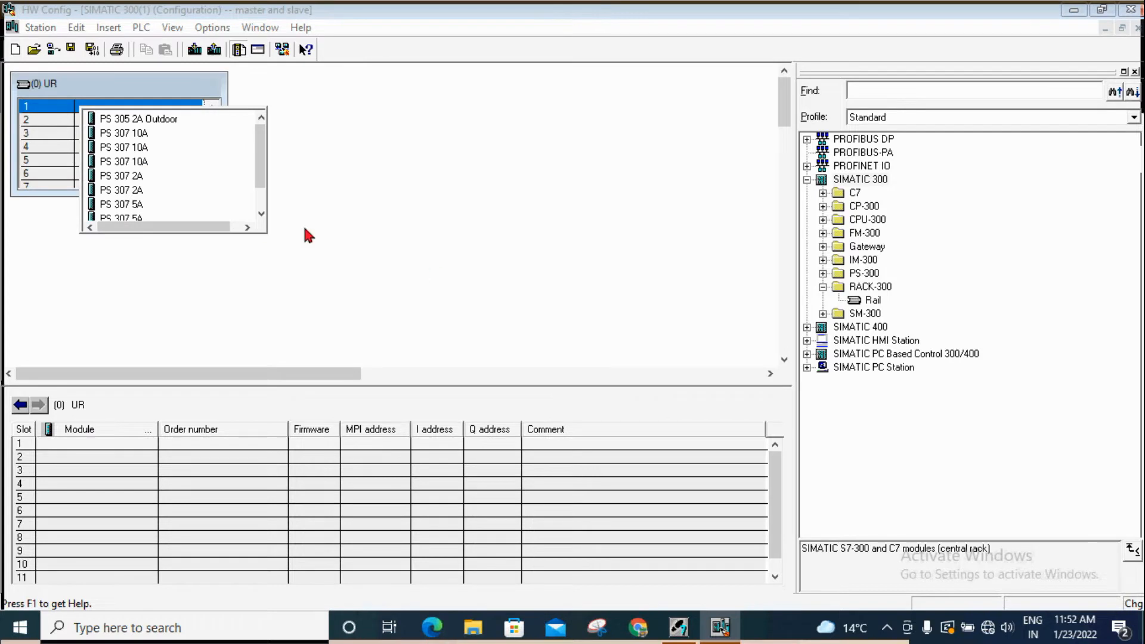
pyautogui.moveTo(261, 158); pyautogui.dragTo(259, 127)
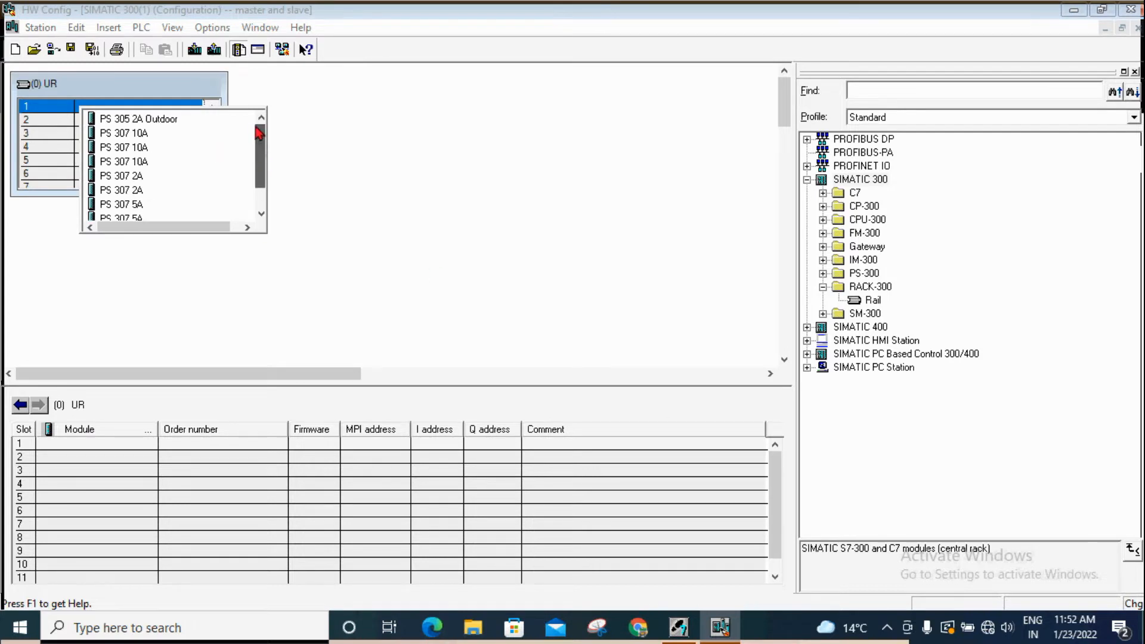
pyautogui.click(136, 206)
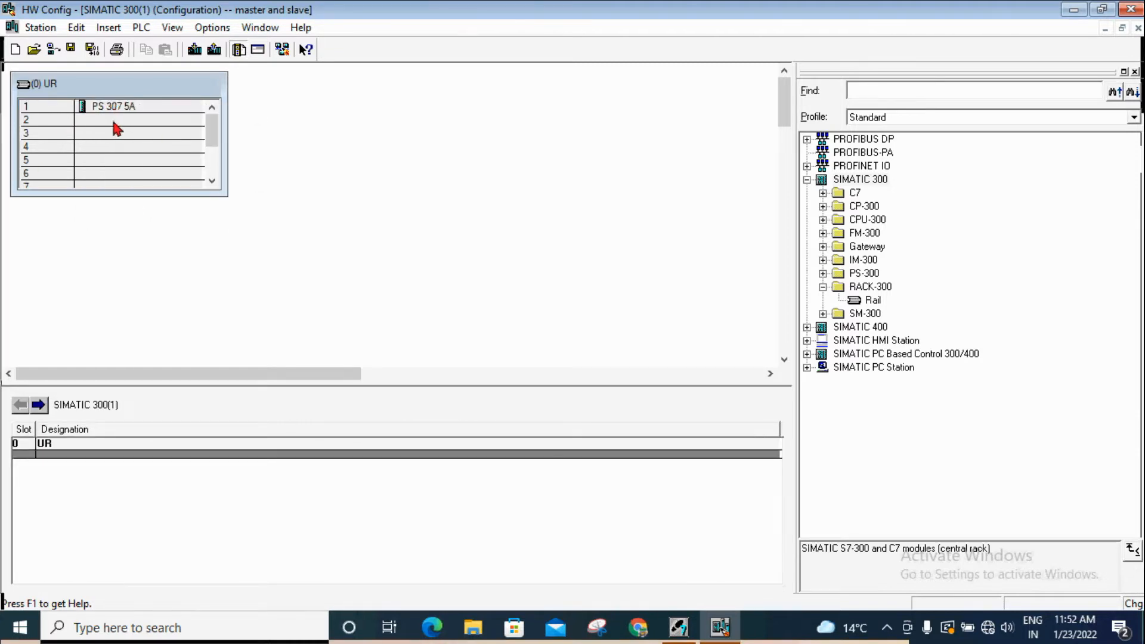
# - Examine the power supply modules in the PS-300 folder of the SIMATIC 300 catalog
pyautogui.rightClick(111, 120)
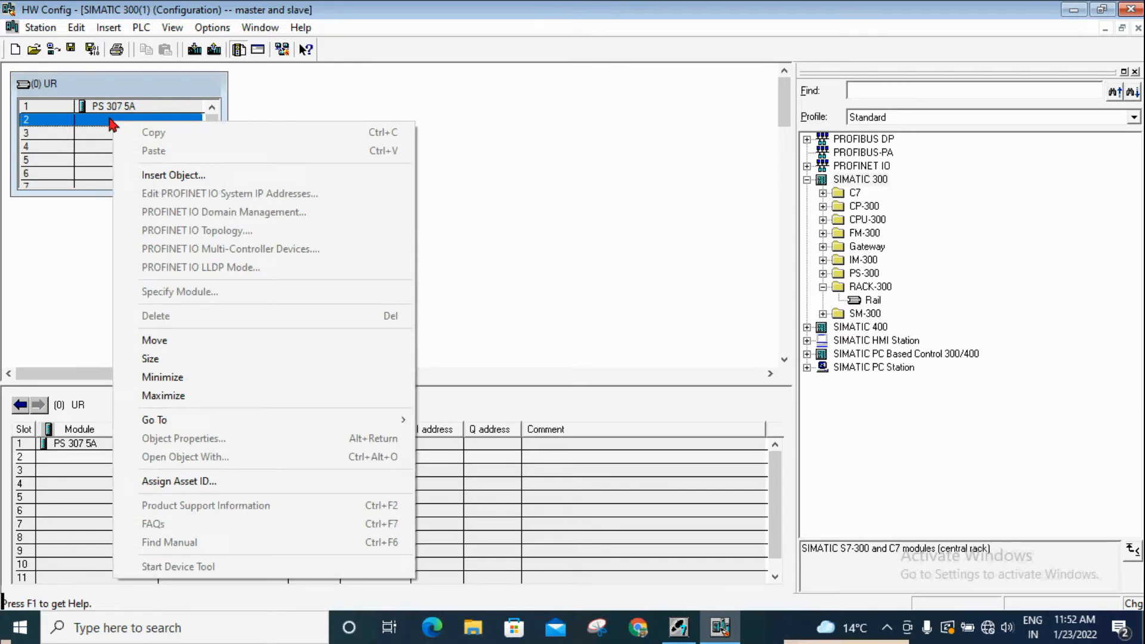
pyautogui.click(154, 111)
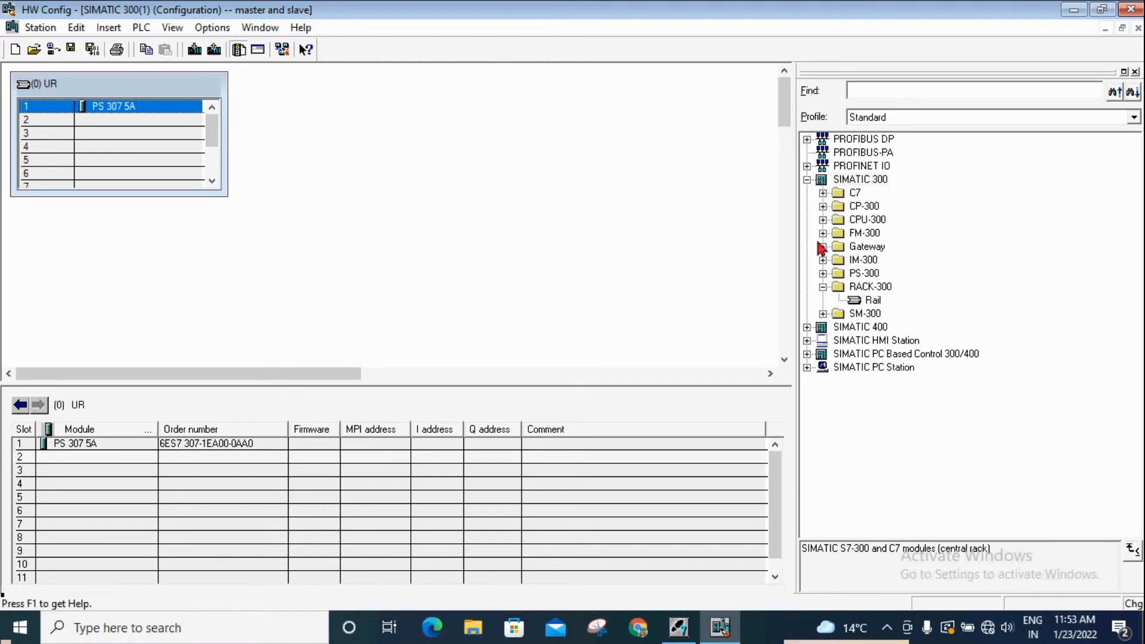
pyautogui.click(823, 273)
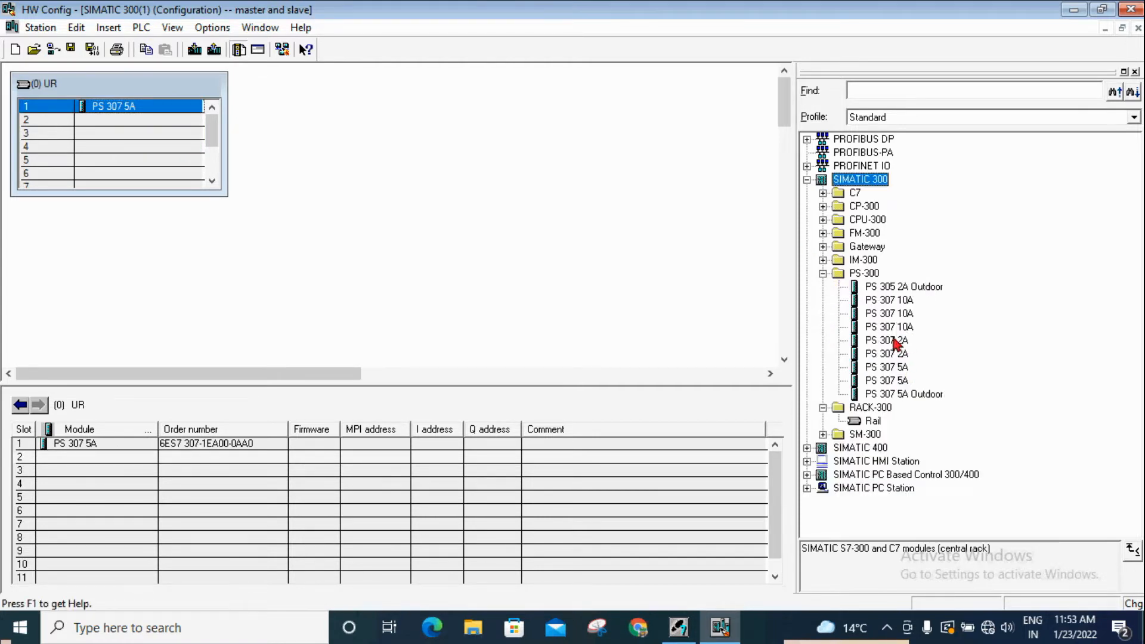
pyautogui.click(824, 273)
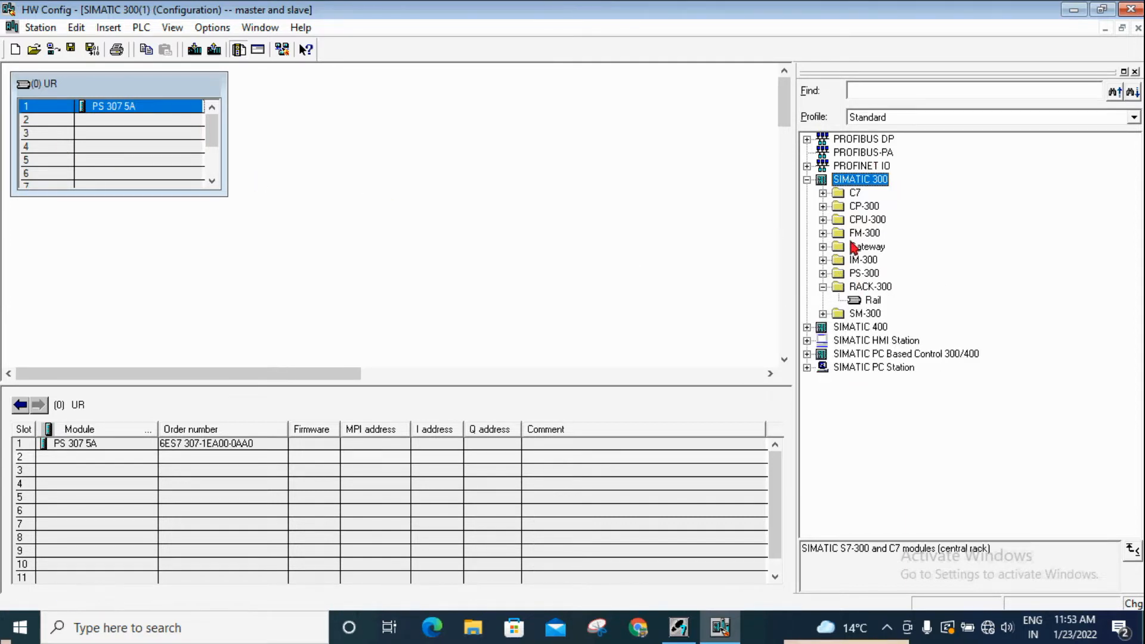
pyautogui.click(142, 128)
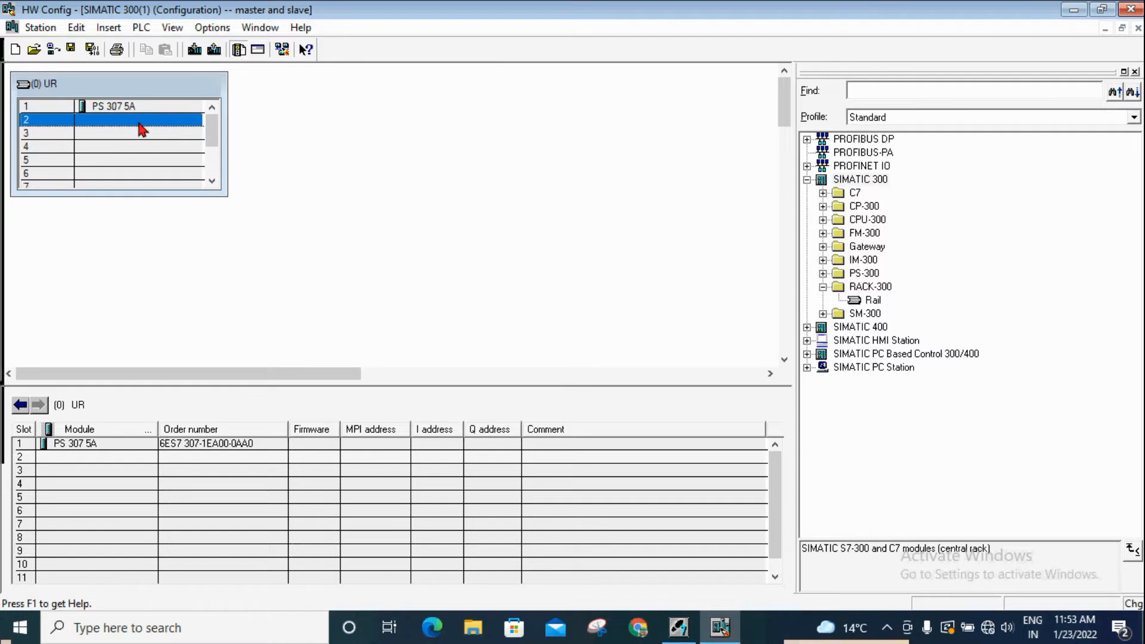
pyautogui.rightClick(142, 128)
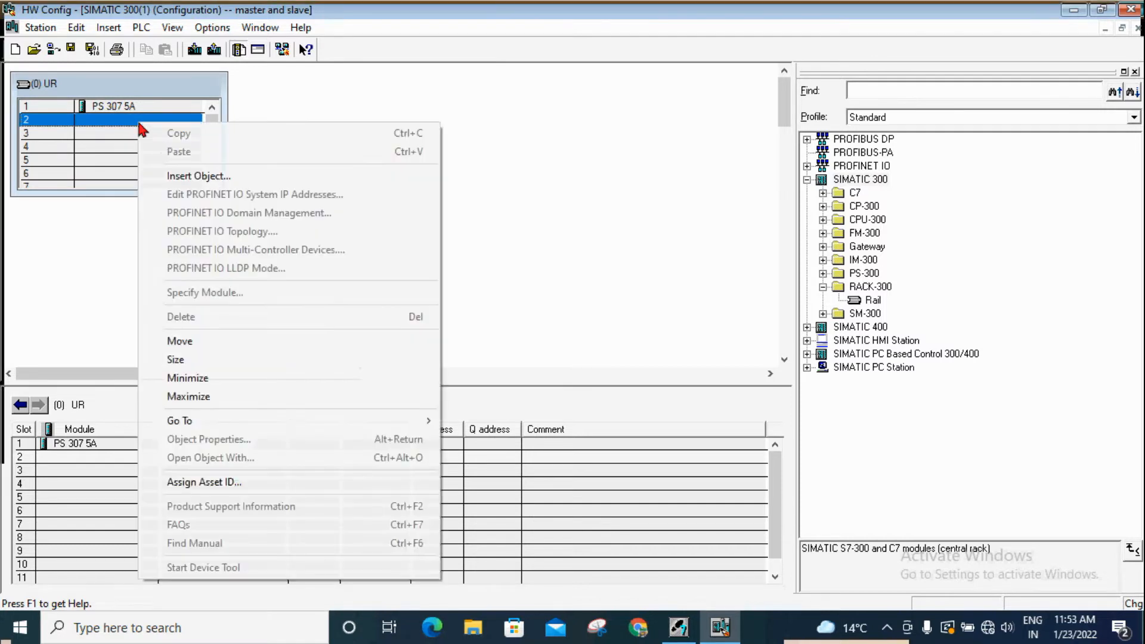
pyautogui.click(179, 174)
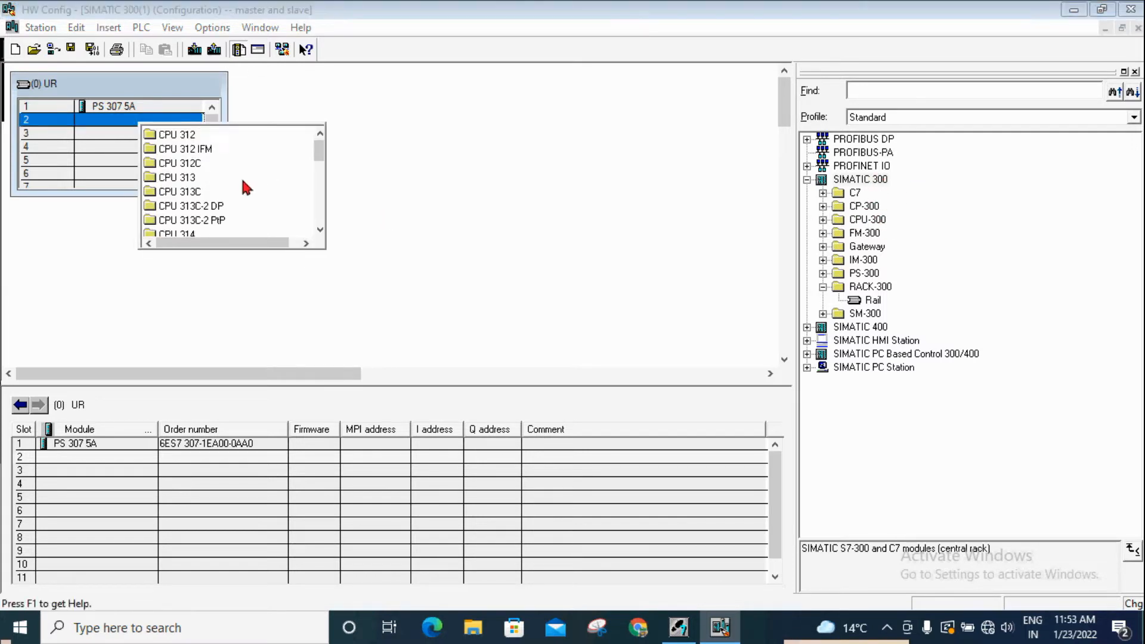
pyautogui.scroll(-3, 243, 182)
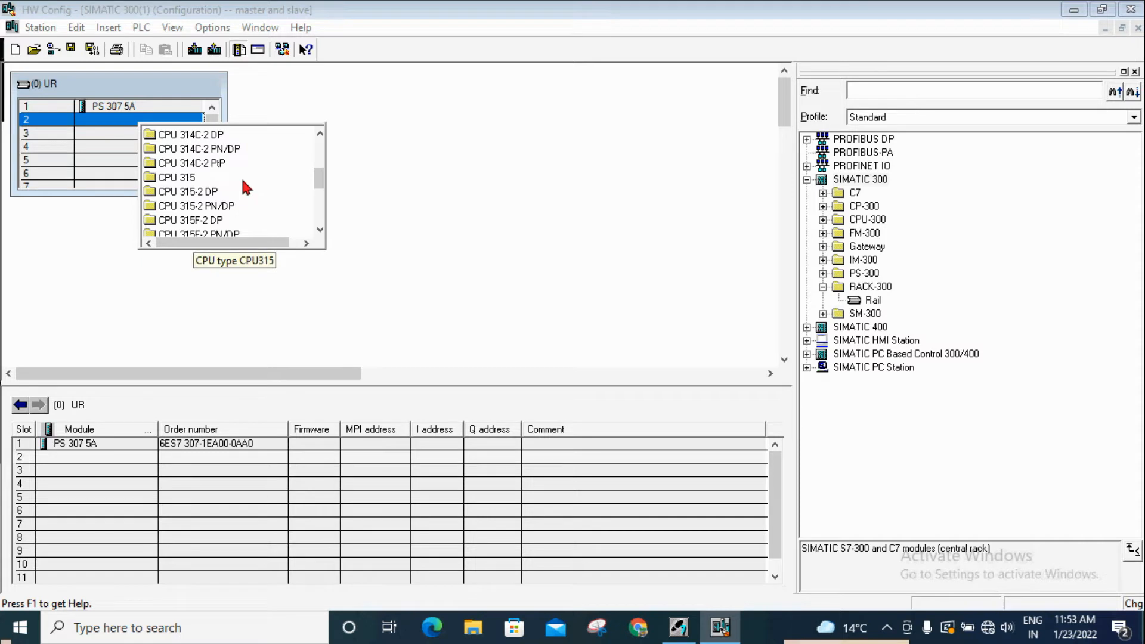
pyautogui.scroll(-1, 245, 188)
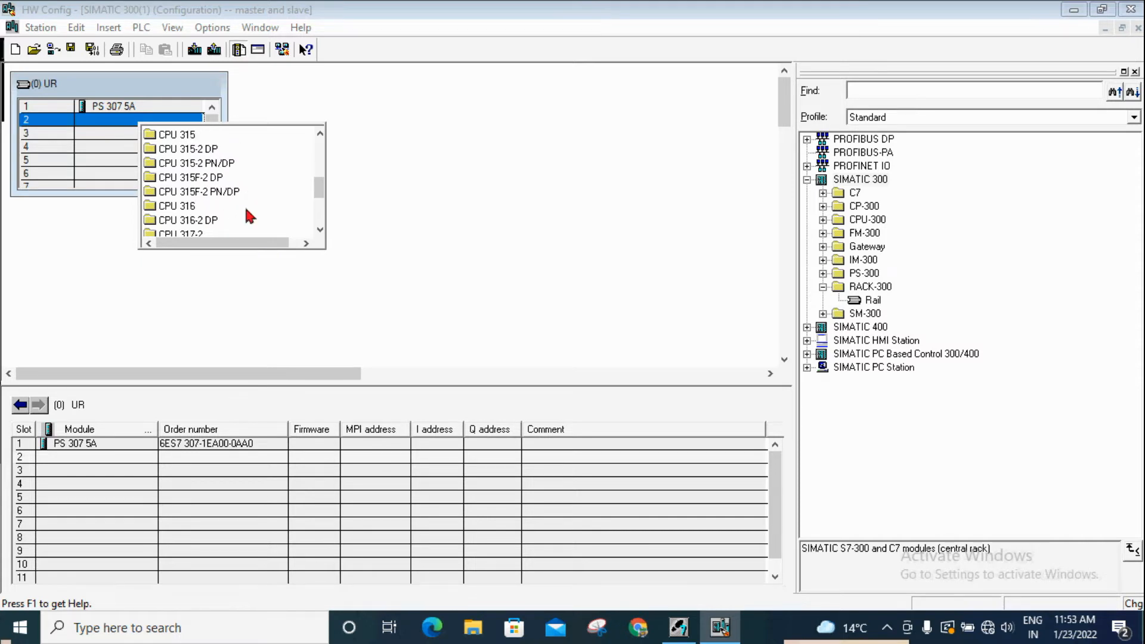
pyautogui.click(449, 230)
# - Insert CPU 315F-2 PN/DP, order number 6ES7 315-2FJ14-0AB0 version V3.2, into slot 2 and accept the default Ethernet interface properties
pyautogui.click(171, 120)
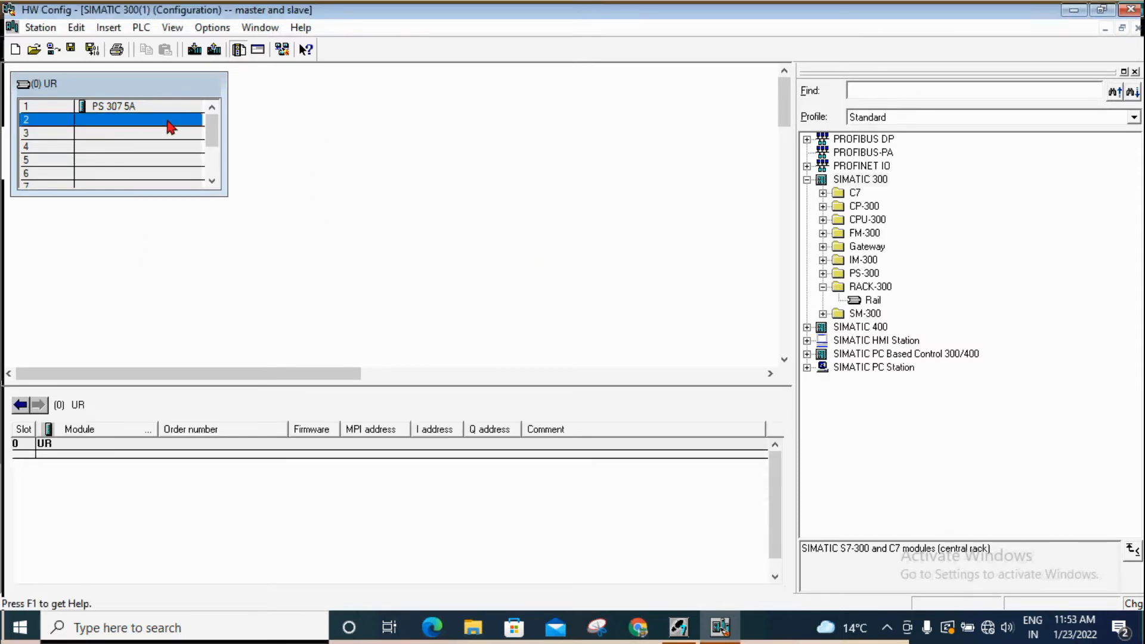
pyautogui.click(825, 220)
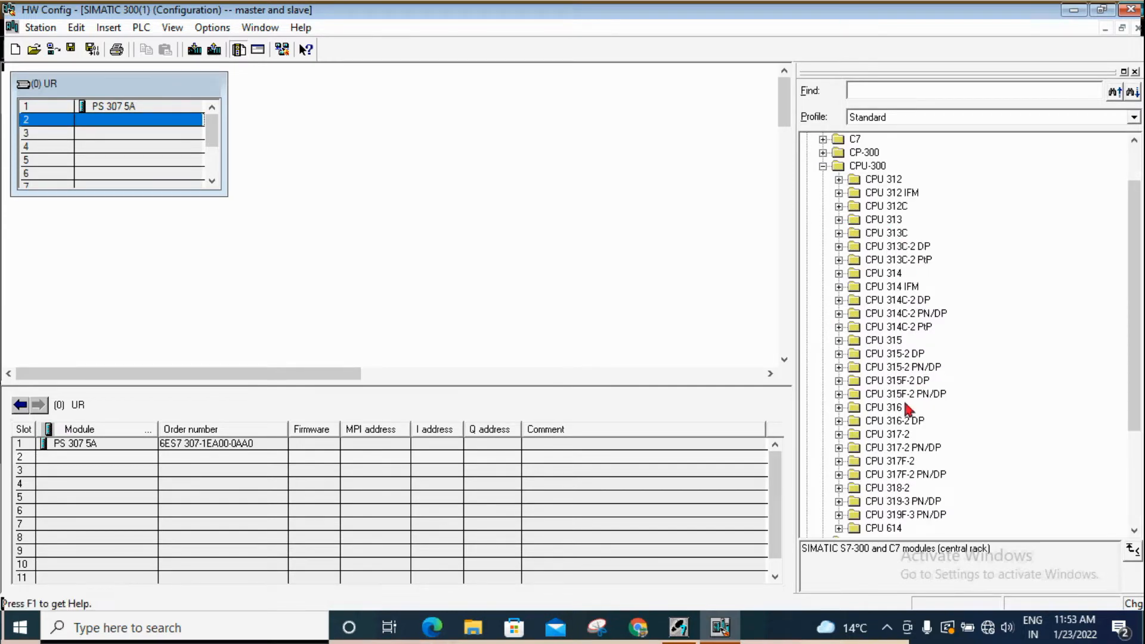
pyautogui.click(841, 395)
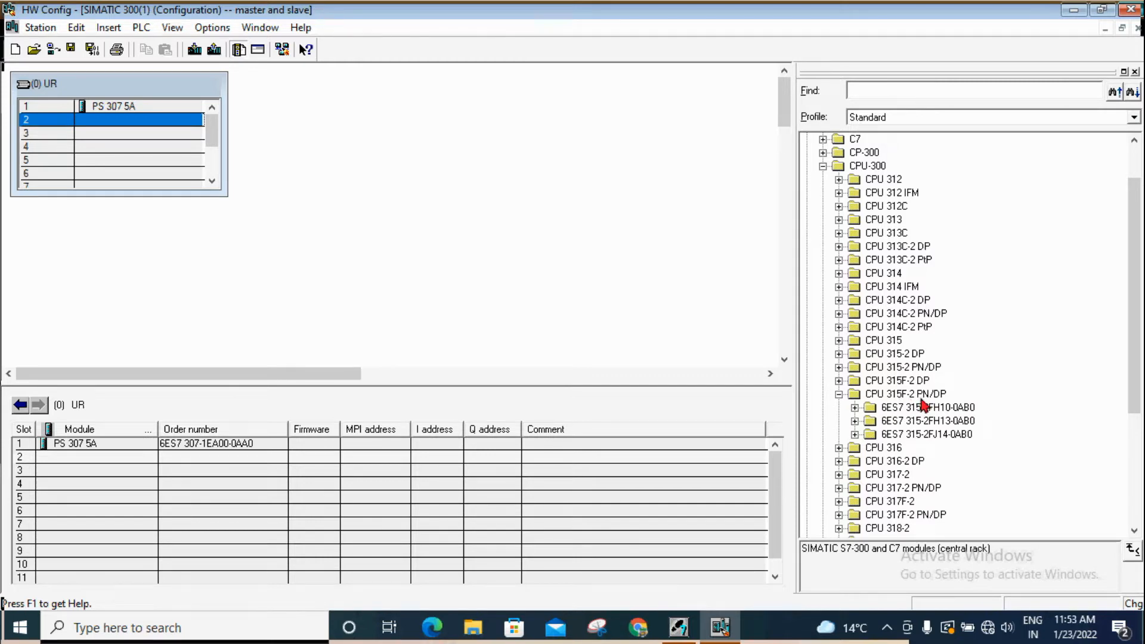
pyautogui.click(856, 434)
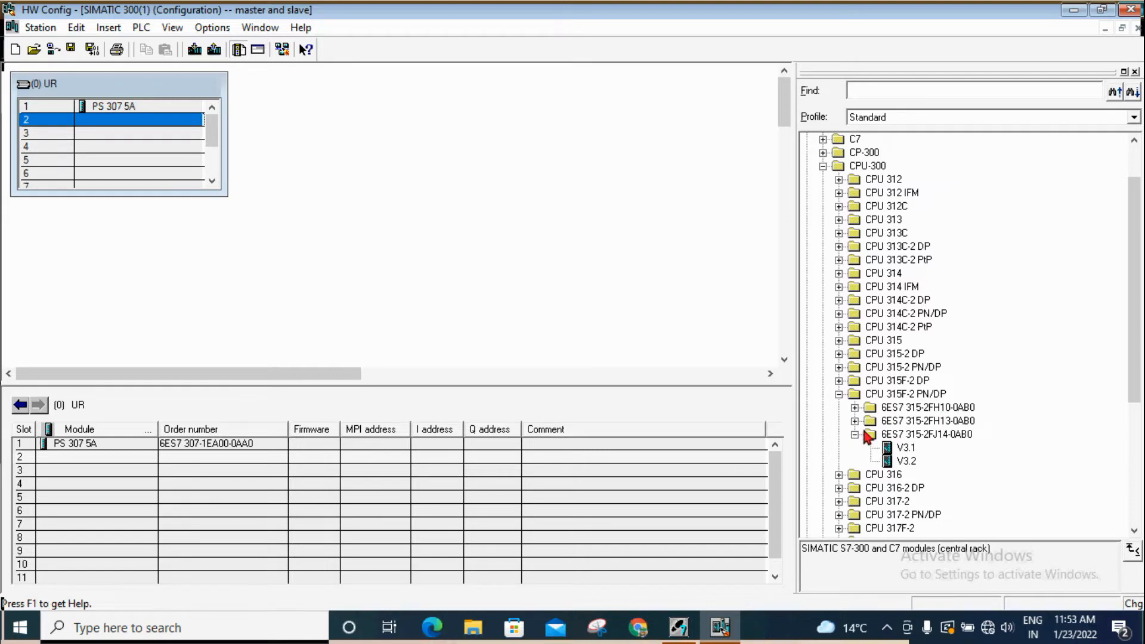
pyautogui.click(902, 462)
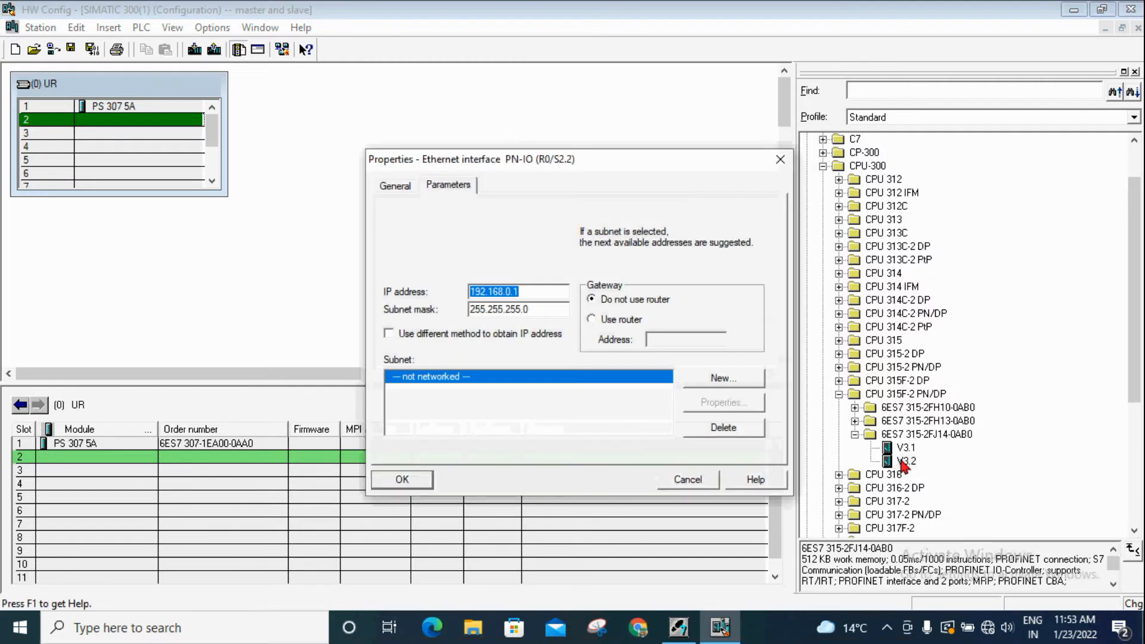
pyautogui.click(406, 482)
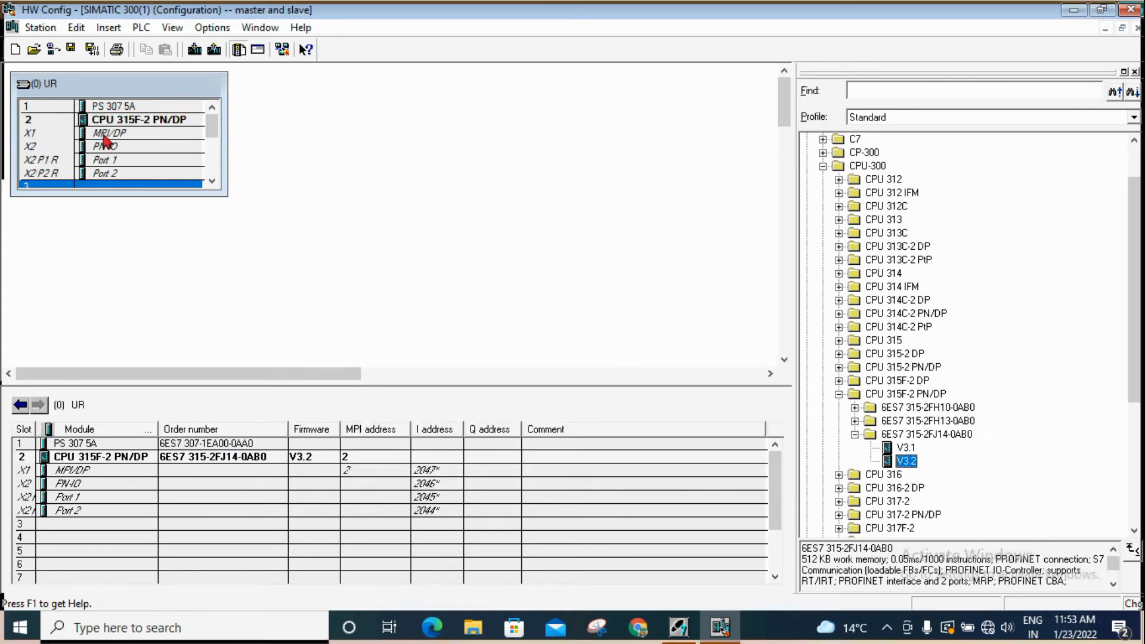
# - Enlarge the UR rack window to show slots down to 9, and collapse the CPU-300 catalog folder
pyautogui.click(104, 137)
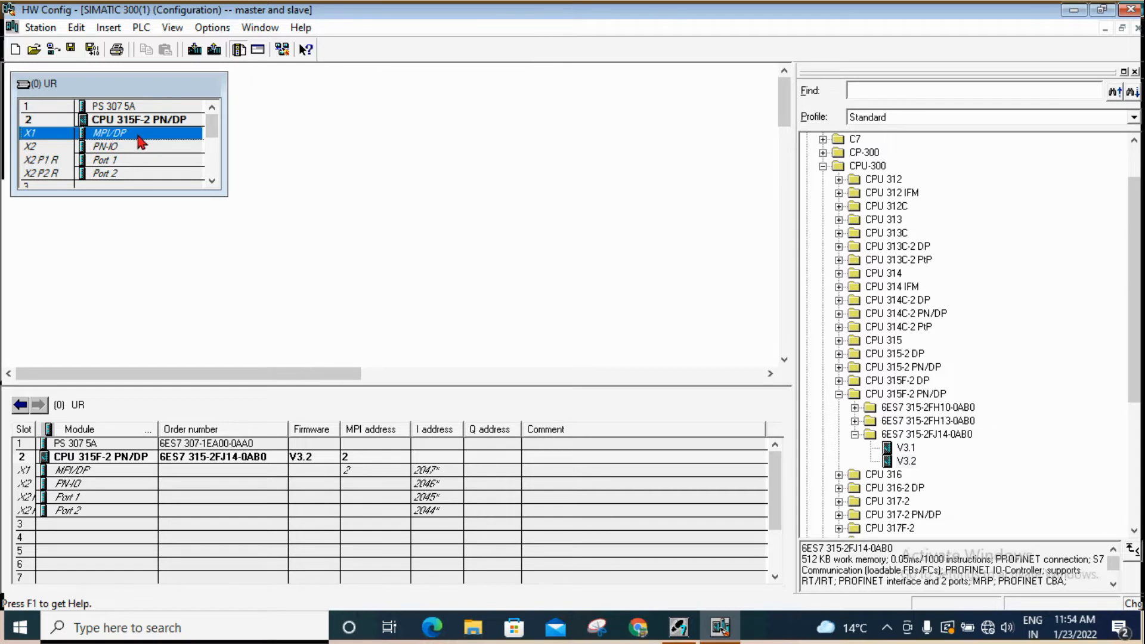
pyautogui.moveTo(149, 196); pyautogui.dragTo(450, 276)
pyautogui.moveTo(227, 203); pyautogui.dragTo(486, 228)
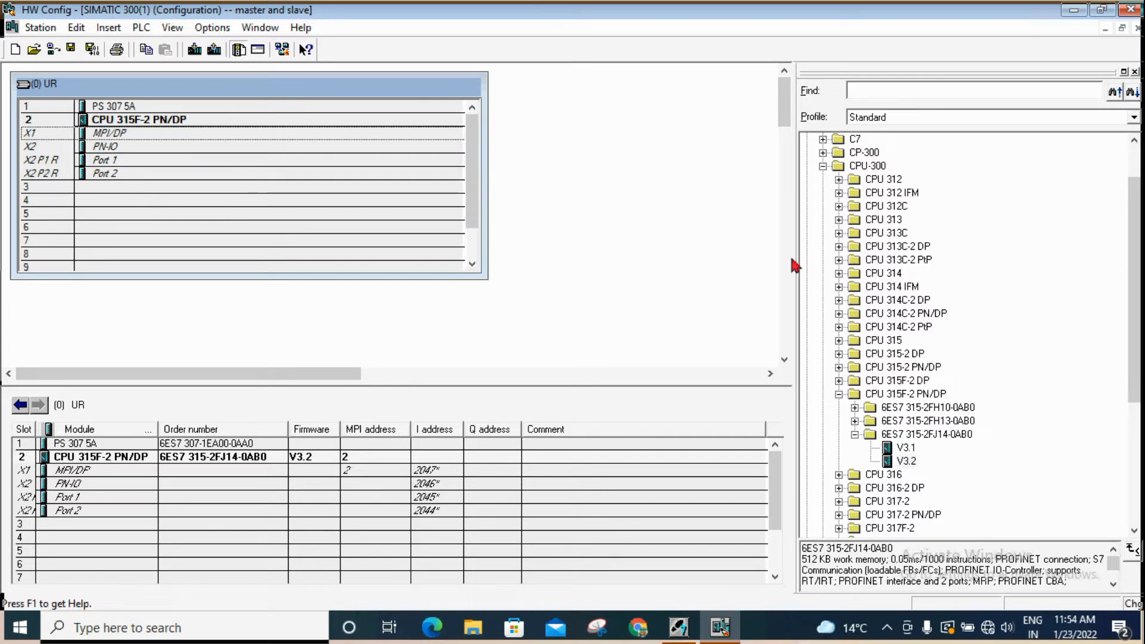
pyautogui.click(824, 165)
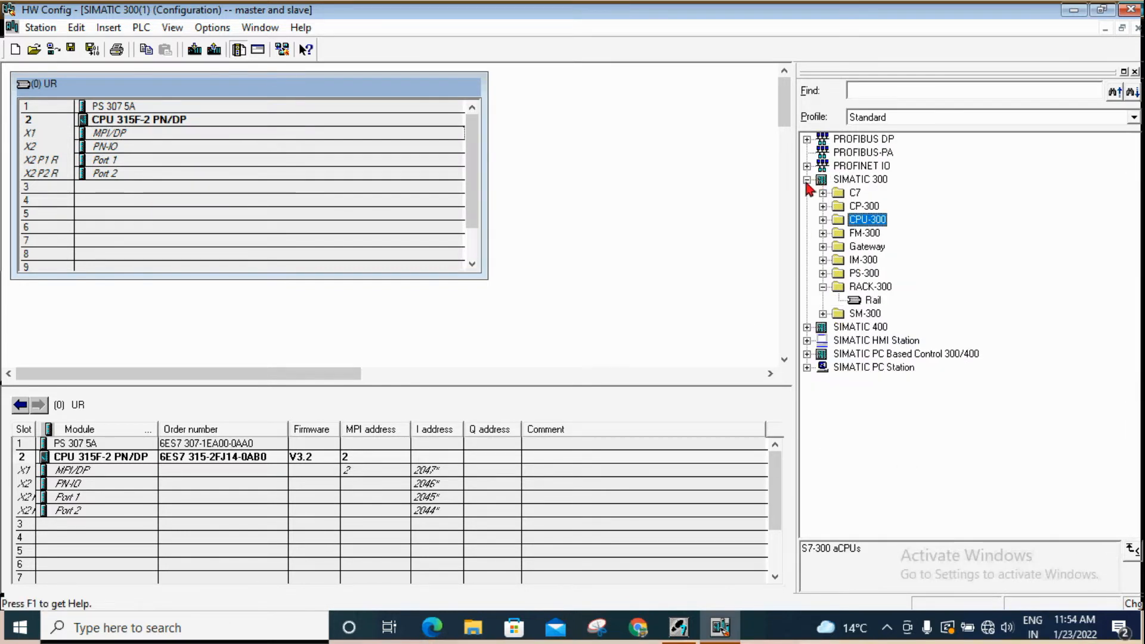
# - Examine the CPU's MPI/DP interface and its Port 1 and Port 2 entries in the rack
pyautogui.click(110, 136)
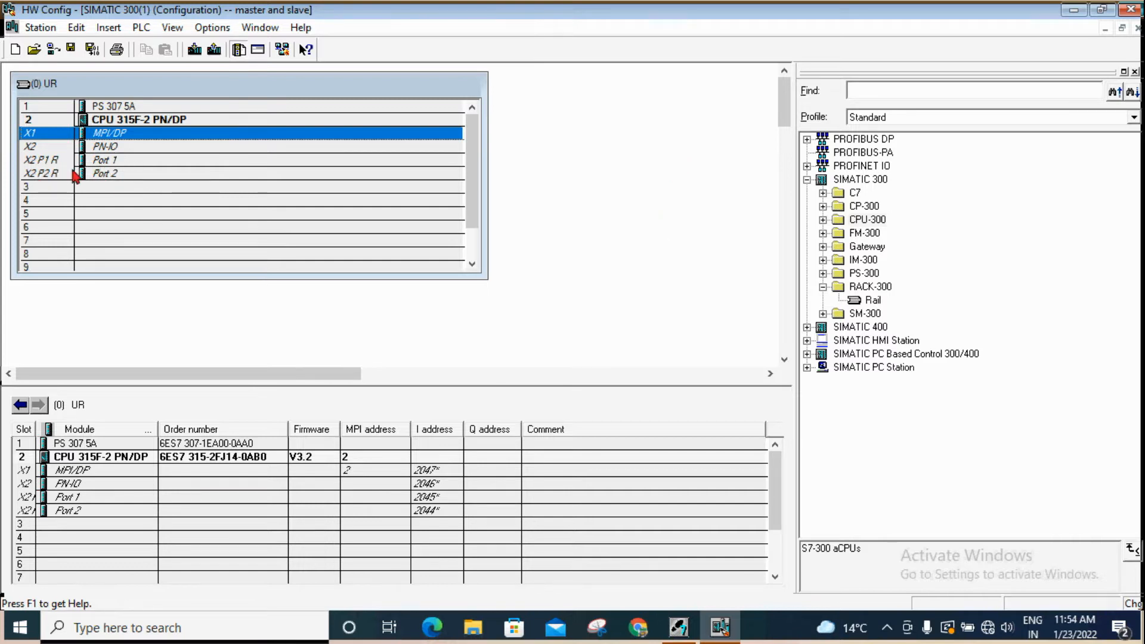
pyautogui.click(123, 162)
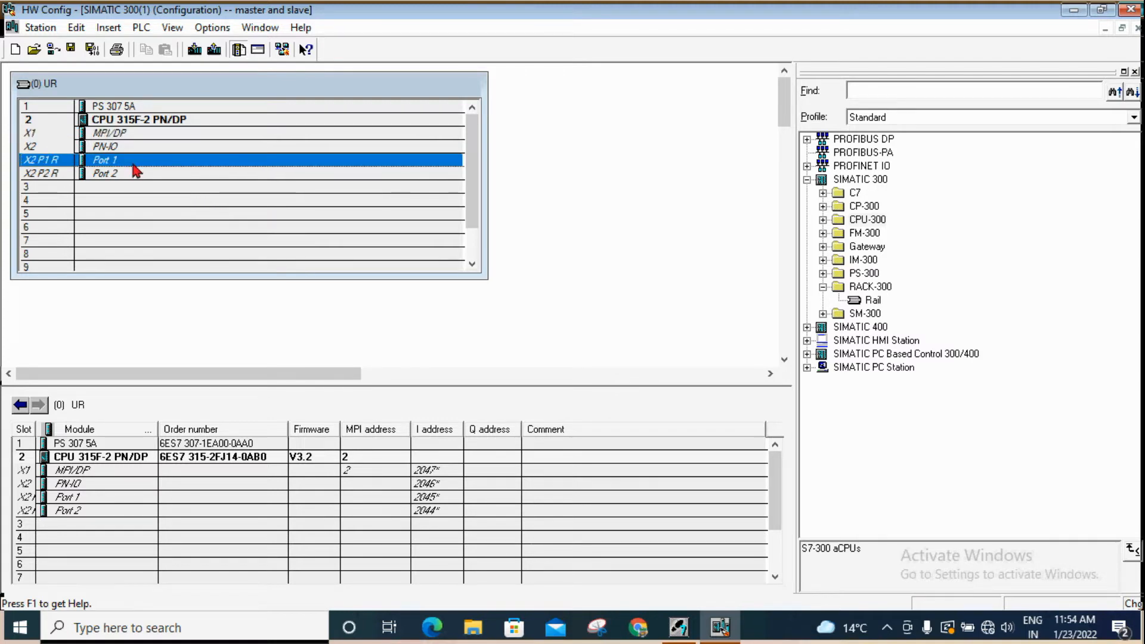
pyautogui.click(117, 177)
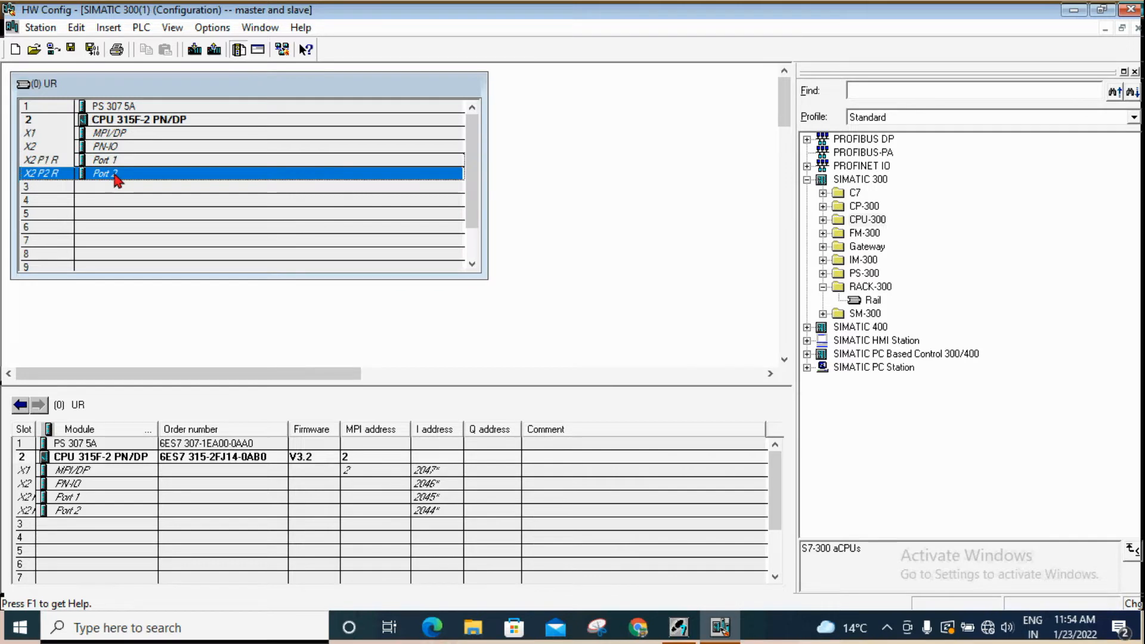
pyautogui.click(127, 135)
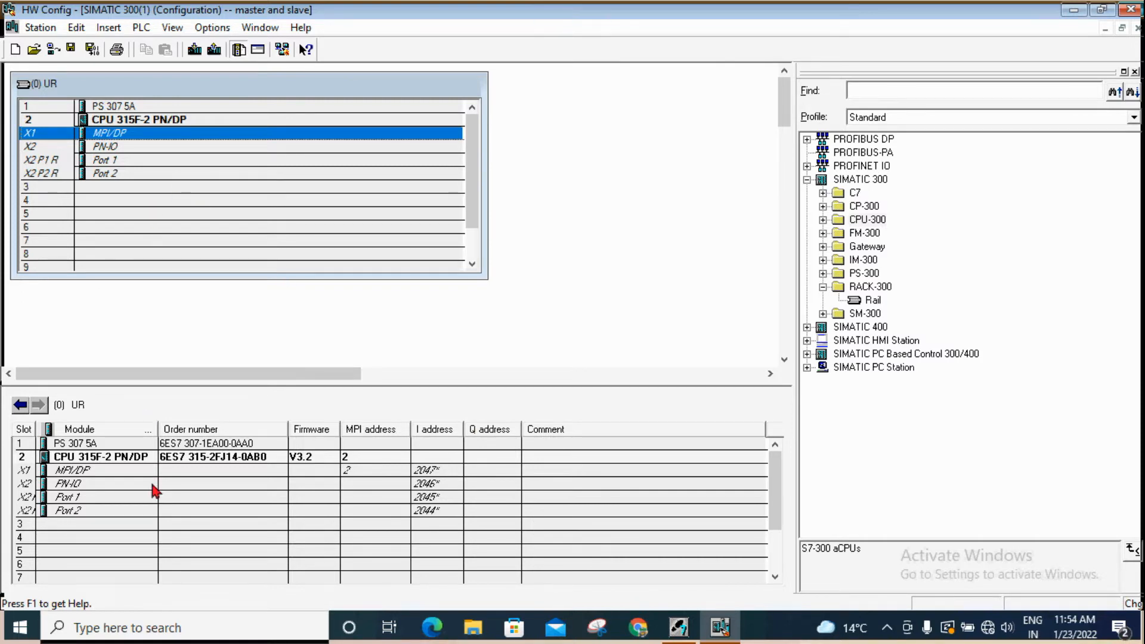
# - Insert digital input module SM 321 DI16xDC24V, order number 6ES7 321-1BH82-0AA0, from the SM-300 catalog's DI-300 folder into slot 4
pyautogui.click(122, 525)
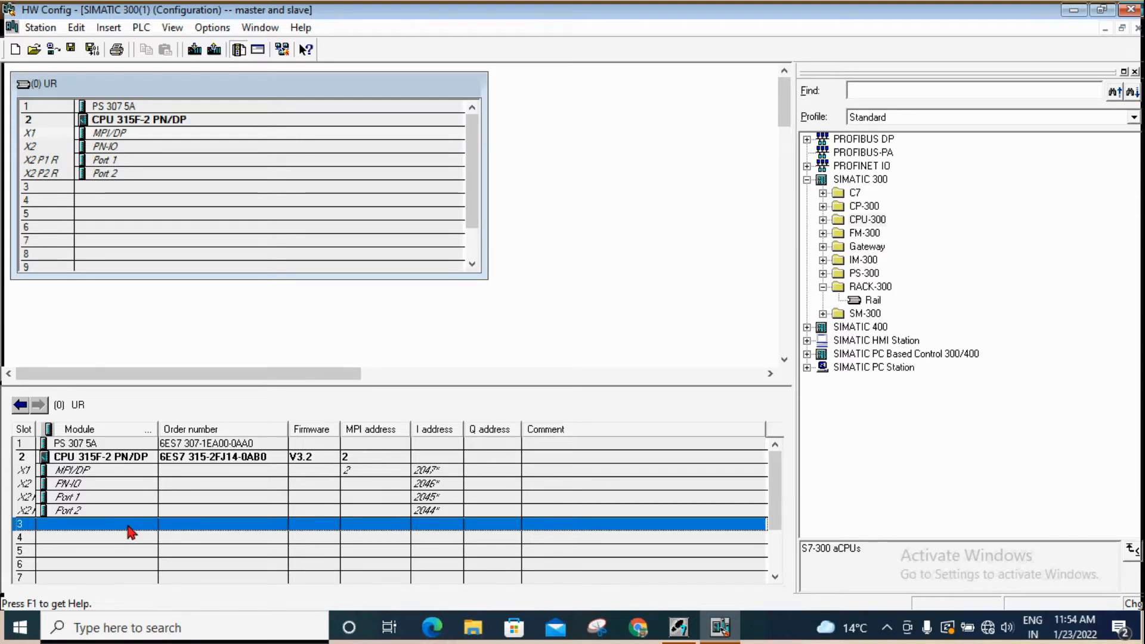
pyautogui.click(775, 576)
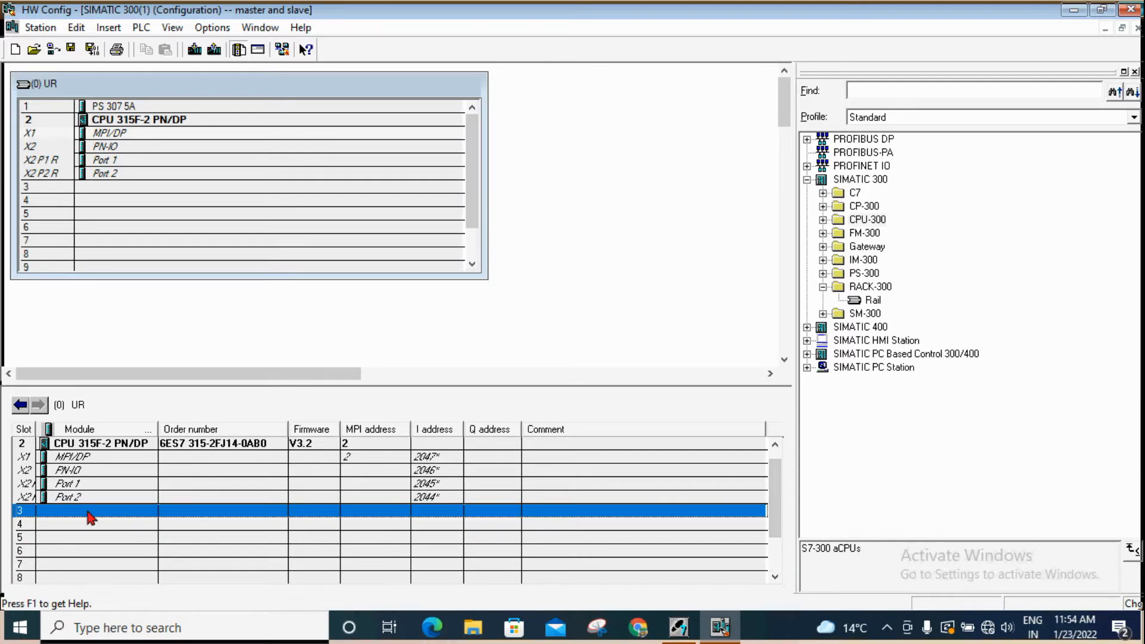
pyautogui.click(94, 525)
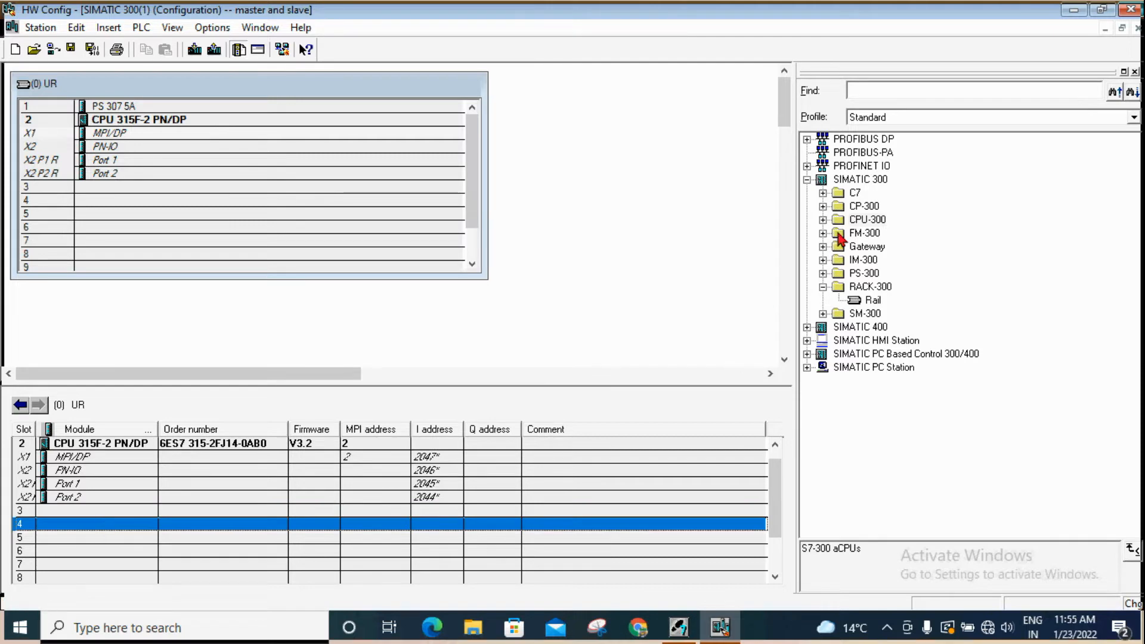
pyautogui.click(808, 179)
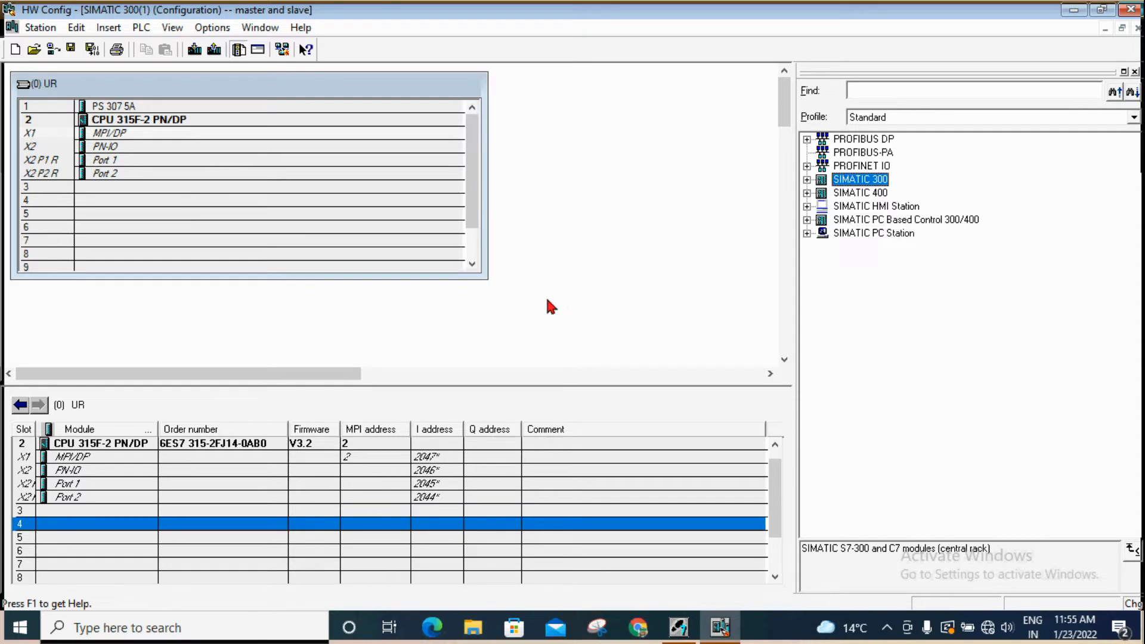
pyautogui.click(807, 179)
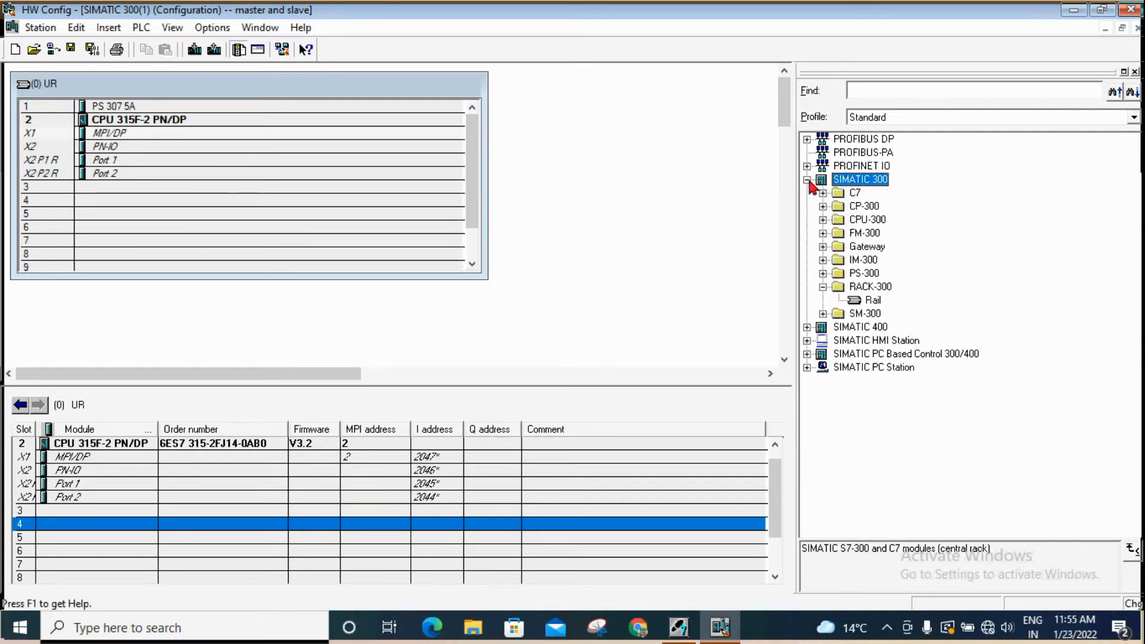
pyautogui.click(824, 220)
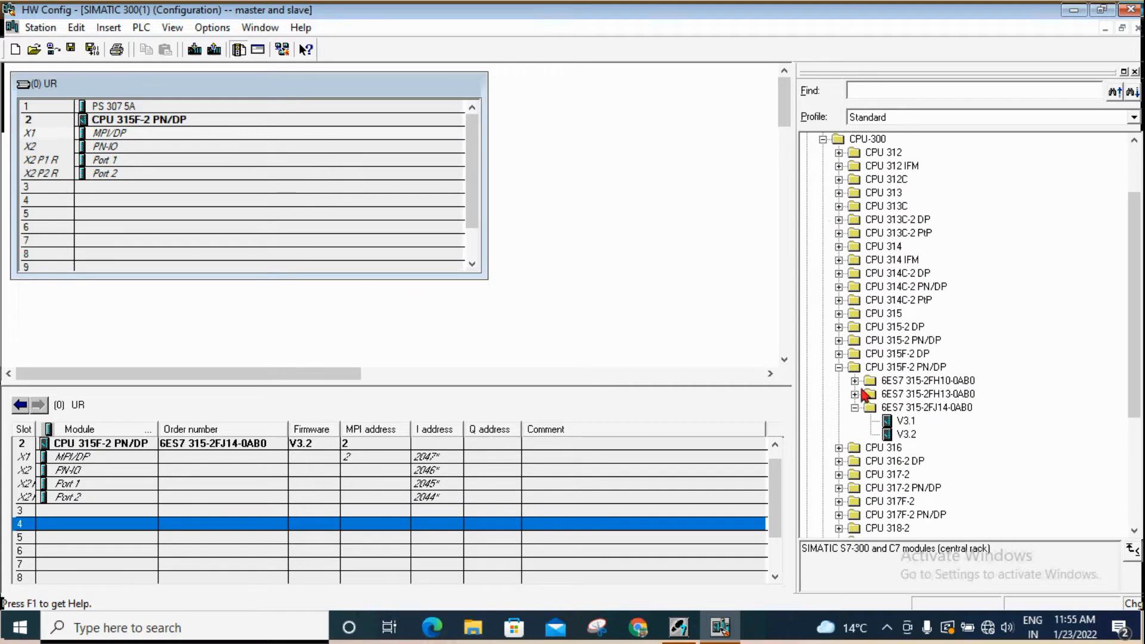
pyautogui.click(823, 140)
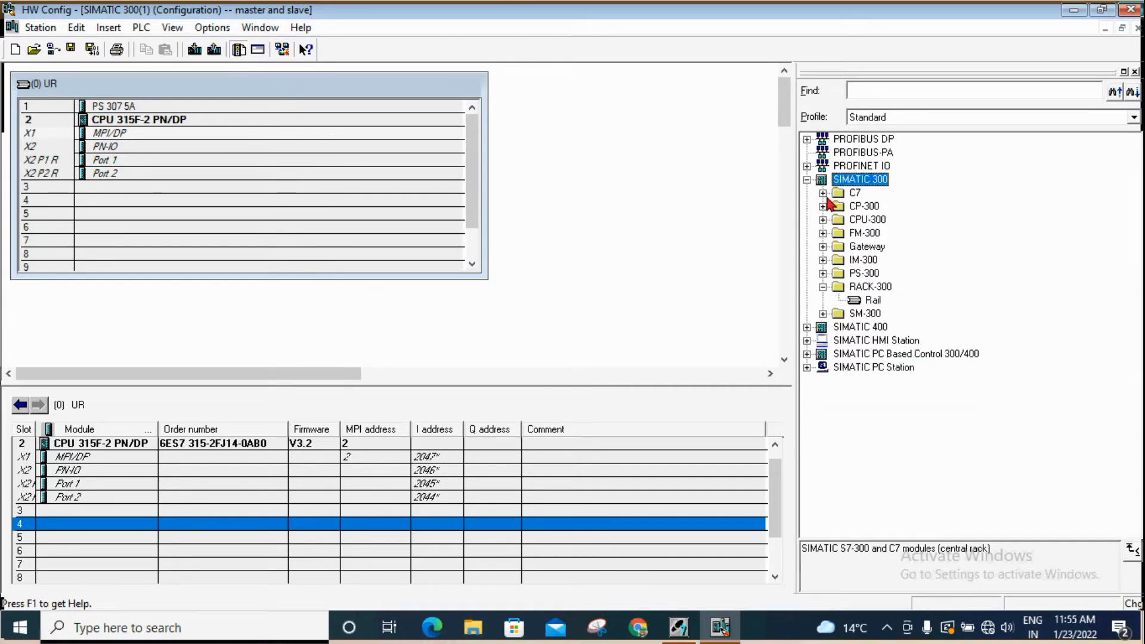
pyautogui.click(824, 287)
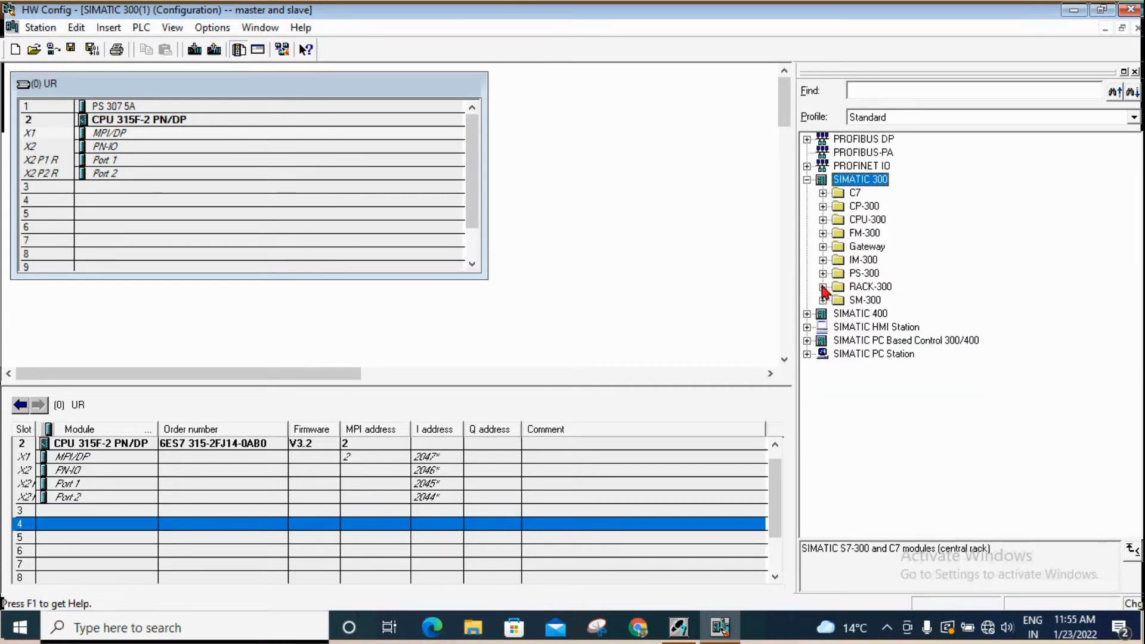
pyautogui.click(824, 300)
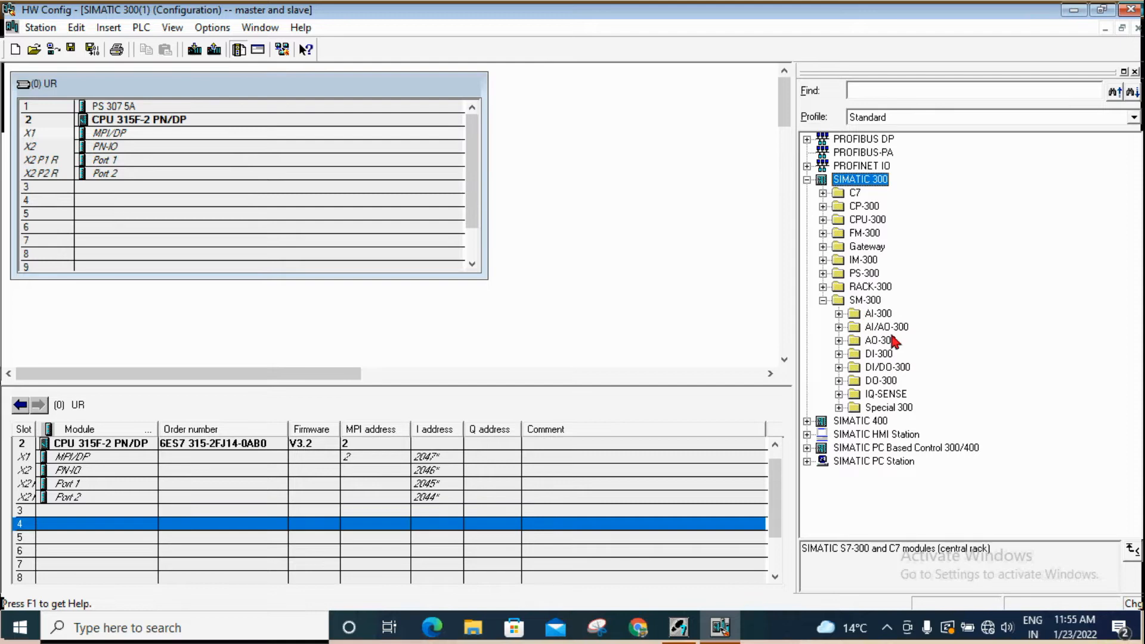
pyautogui.click(839, 354)
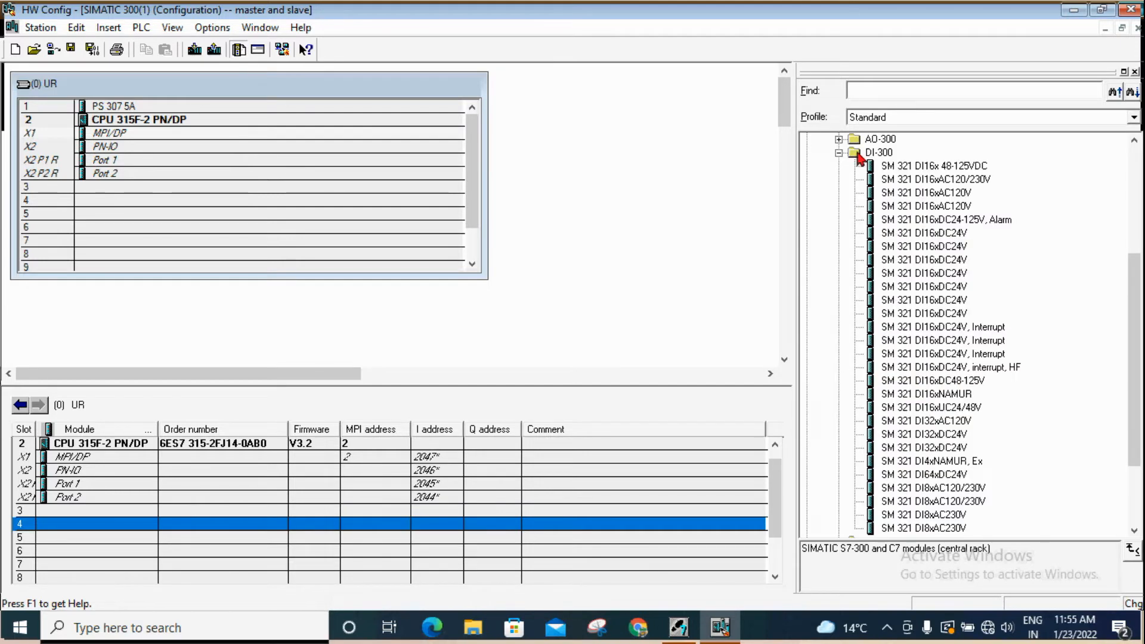
pyautogui.scroll(-1, 873, 281)
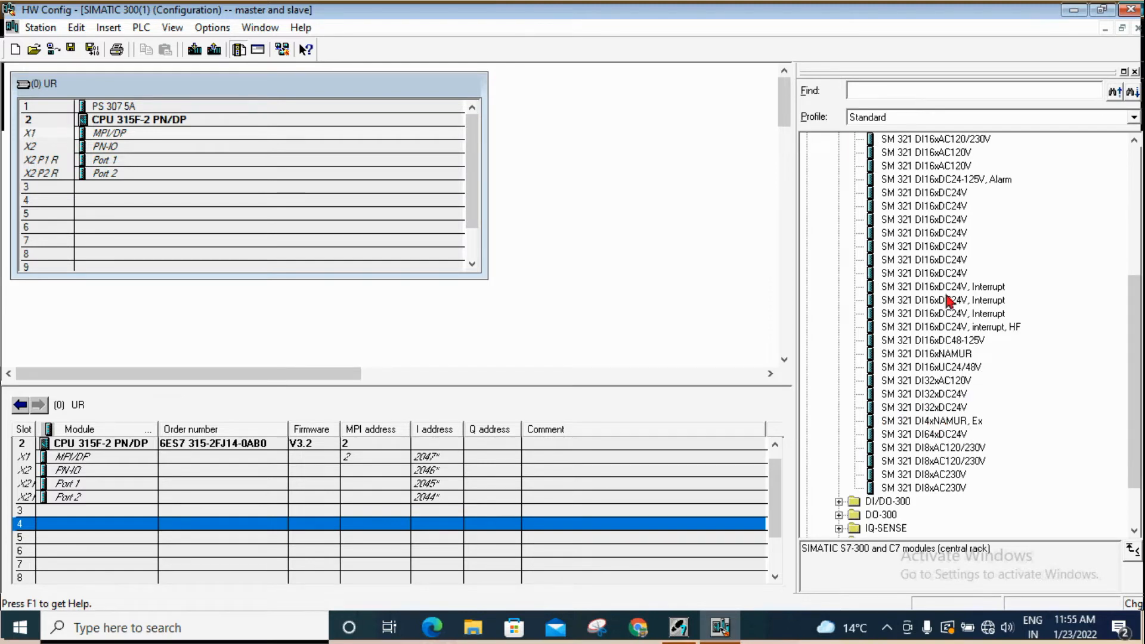
pyautogui.doubleClick(874, 273)
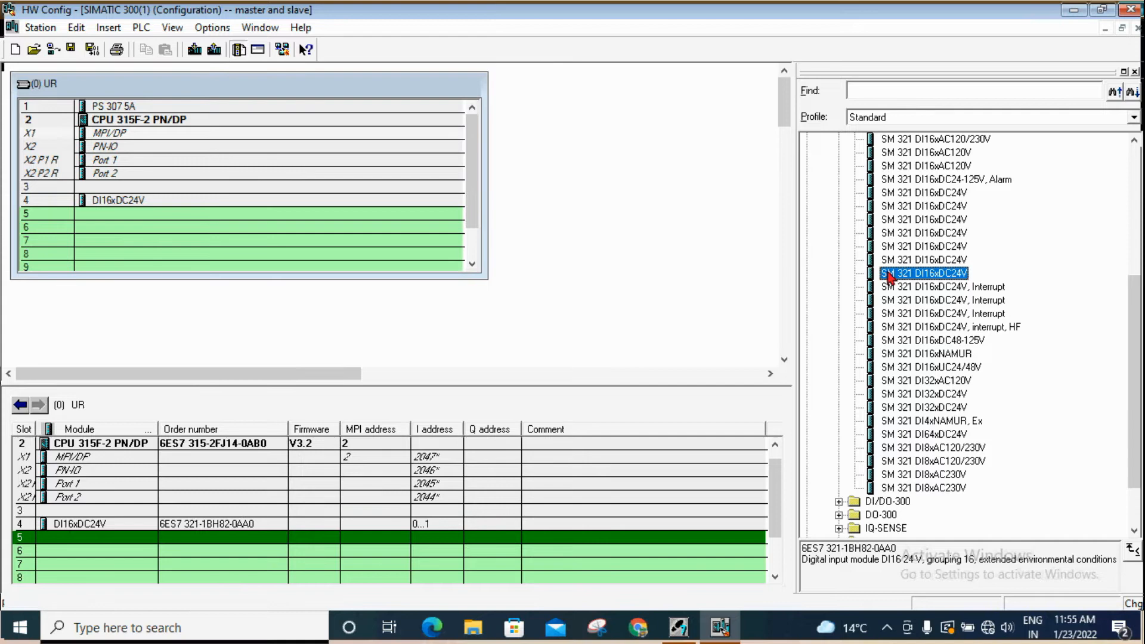
# - Insert digital output module SM 322 DO16xDC24V/0.5A, order number 6ES7 322-8BH10-0AB0, from the DO-300 folder into slot 5
pyautogui.scroll(1, 870, 254)
pyautogui.click(839, 153)
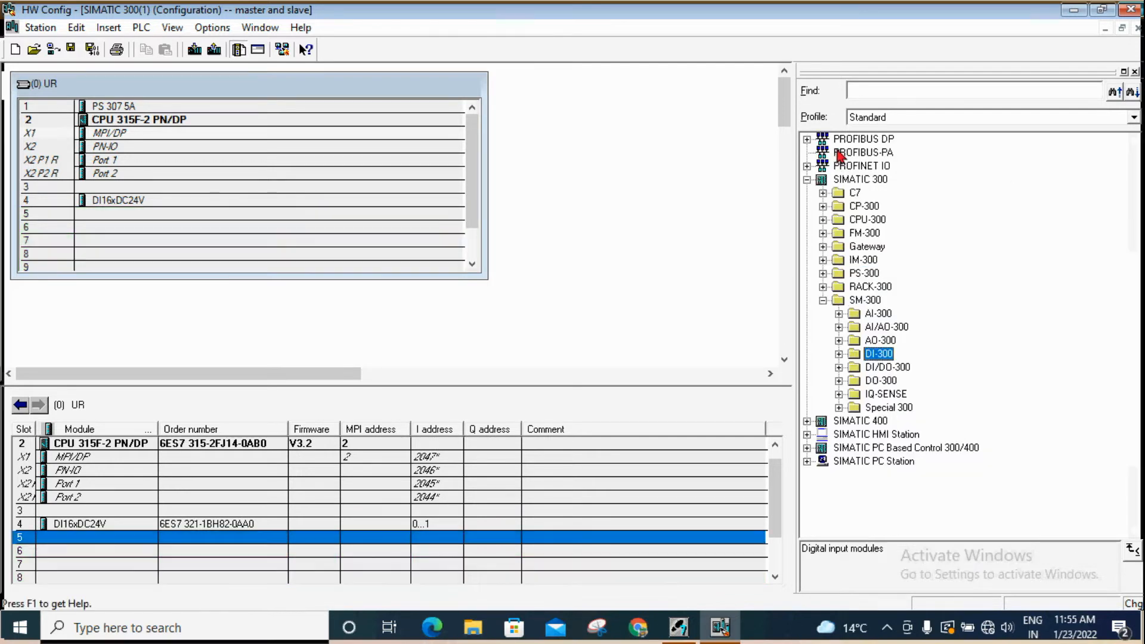
pyautogui.click(824, 301)
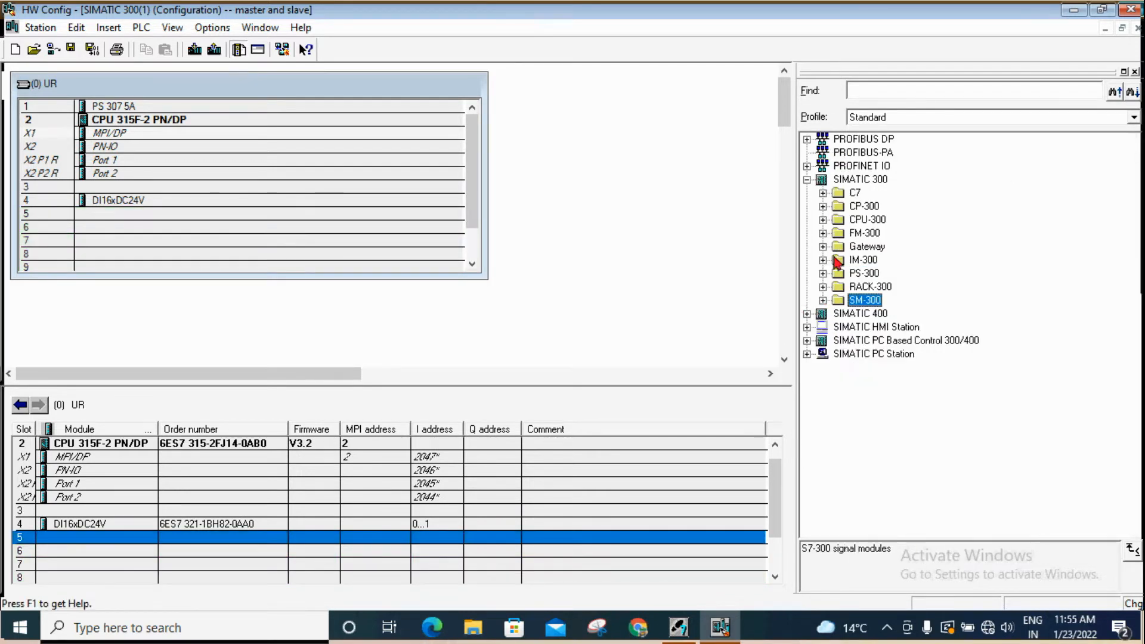
pyautogui.click(825, 300)
pyautogui.click(838, 340)
pyautogui.click(838, 341)
pyautogui.click(839, 381)
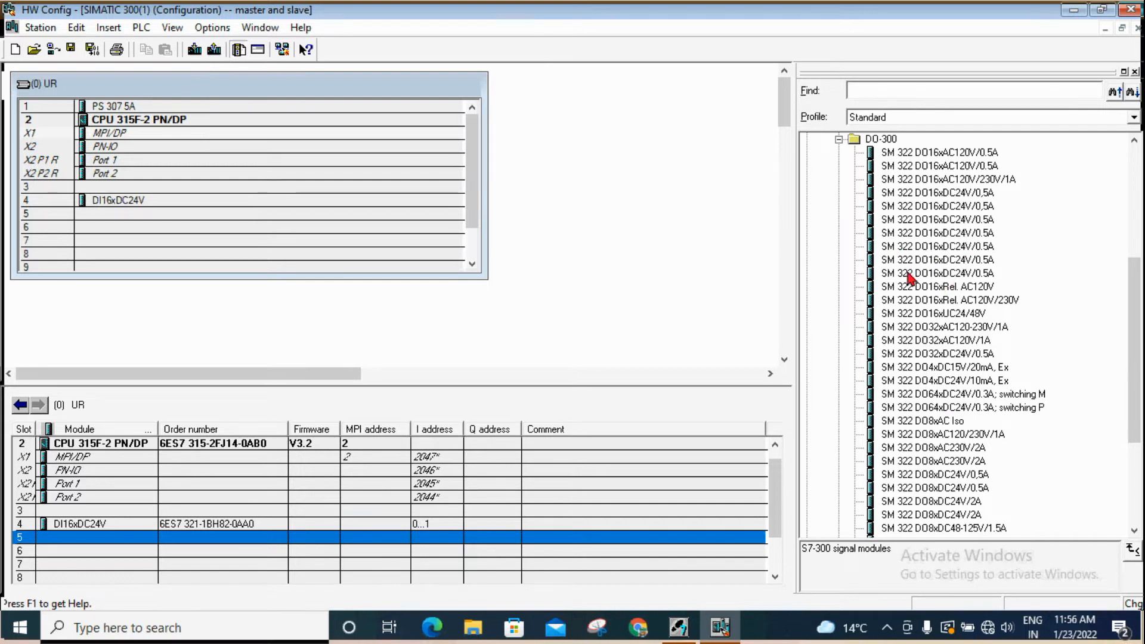
pyautogui.moveTo(873, 276); pyautogui.dragTo(869, 273)
pyautogui.doubleClick(871, 275)
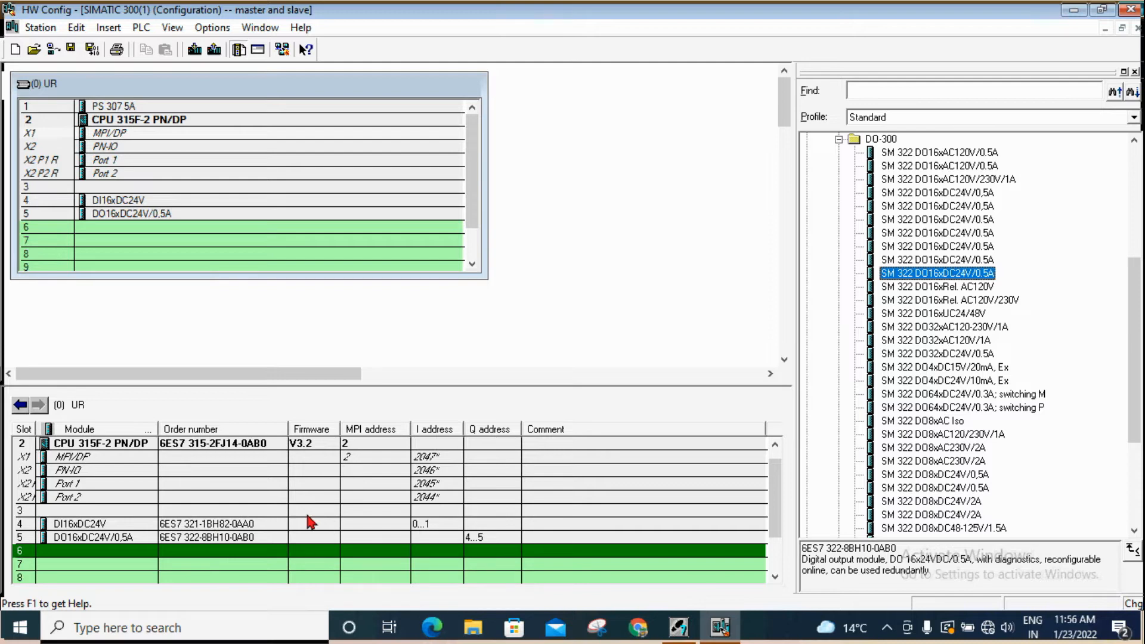
# - Check the input address settings of the DI16xDC24V module in slot 4
pyautogui.doubleClick(426, 523)
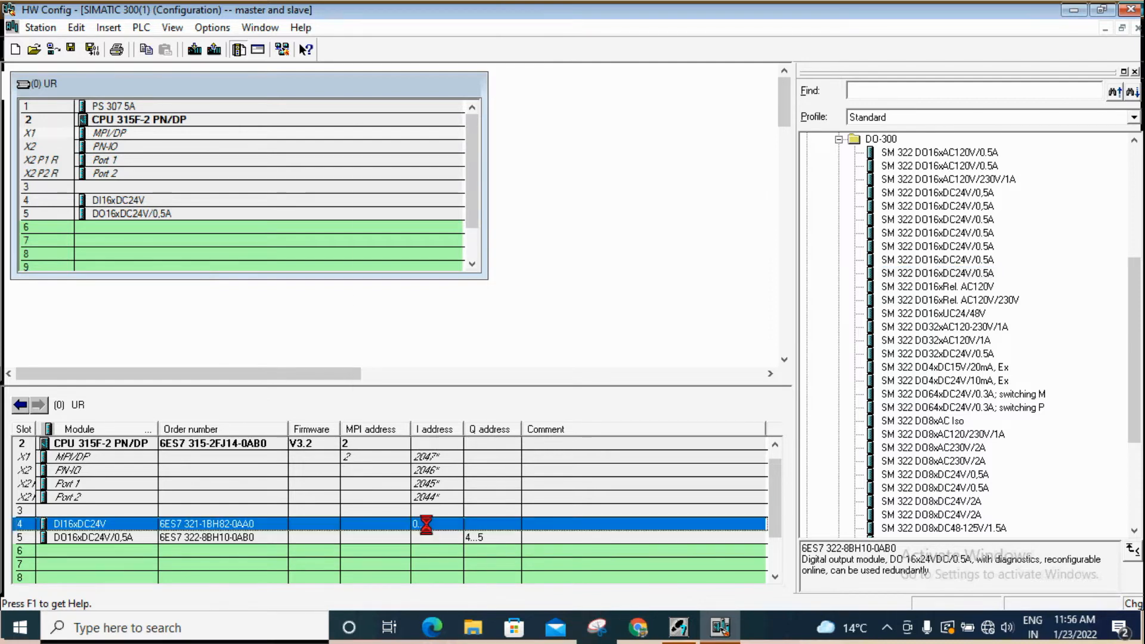
pyautogui.click(428, 158)
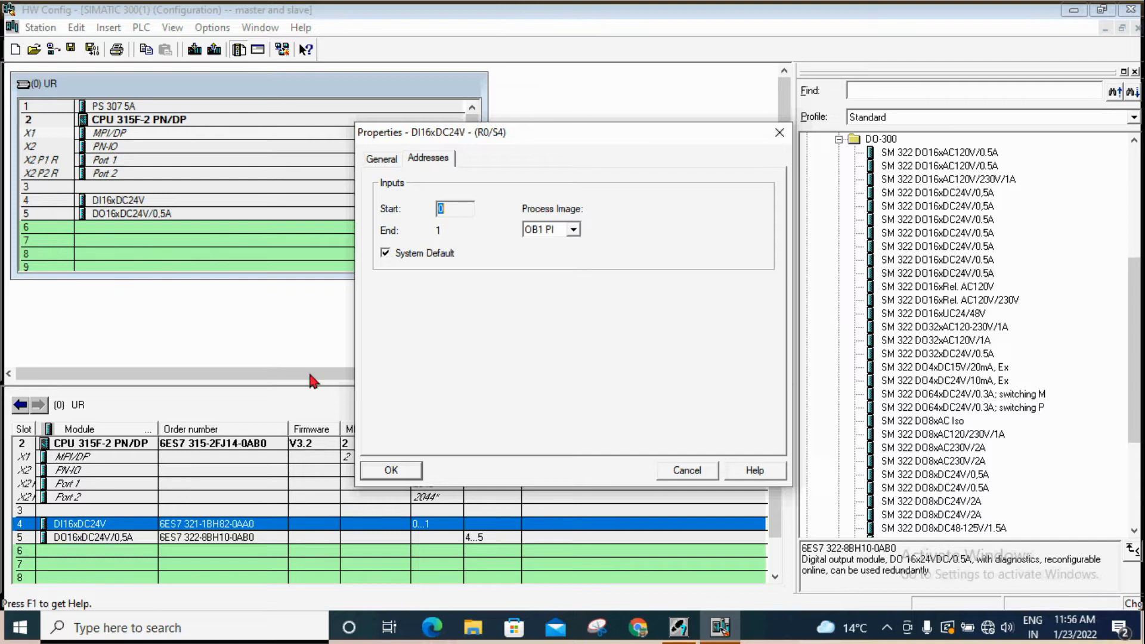
pyautogui.click(402, 477)
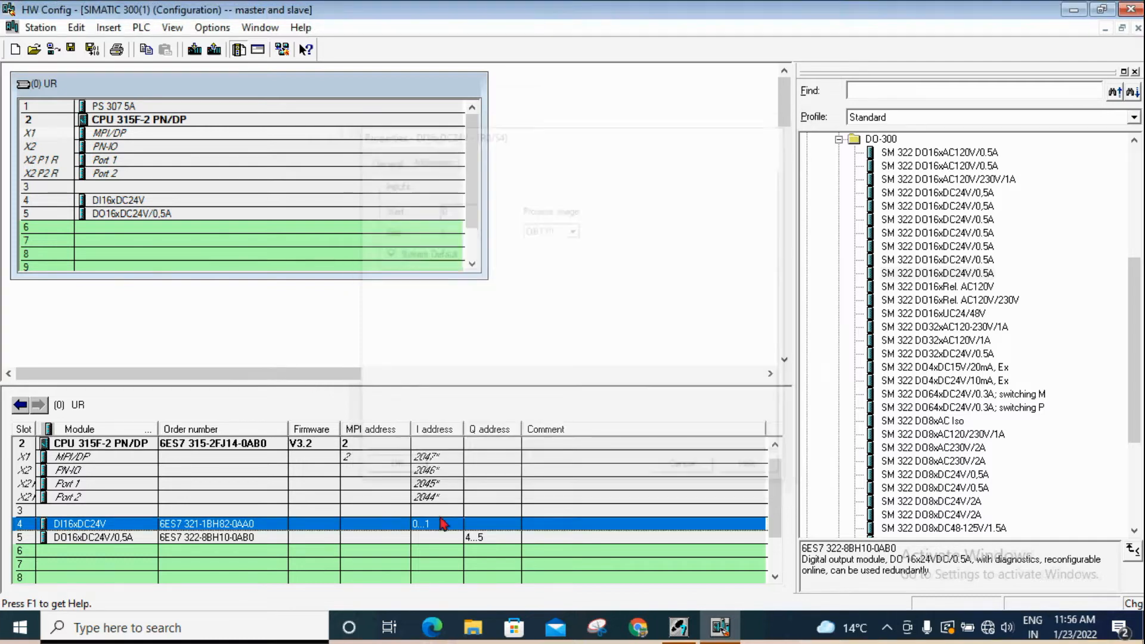
# - Turn off the system default addressing of the digital output module in slot 5 and set its output start address to 0
pyautogui.doubleClick(479, 540)
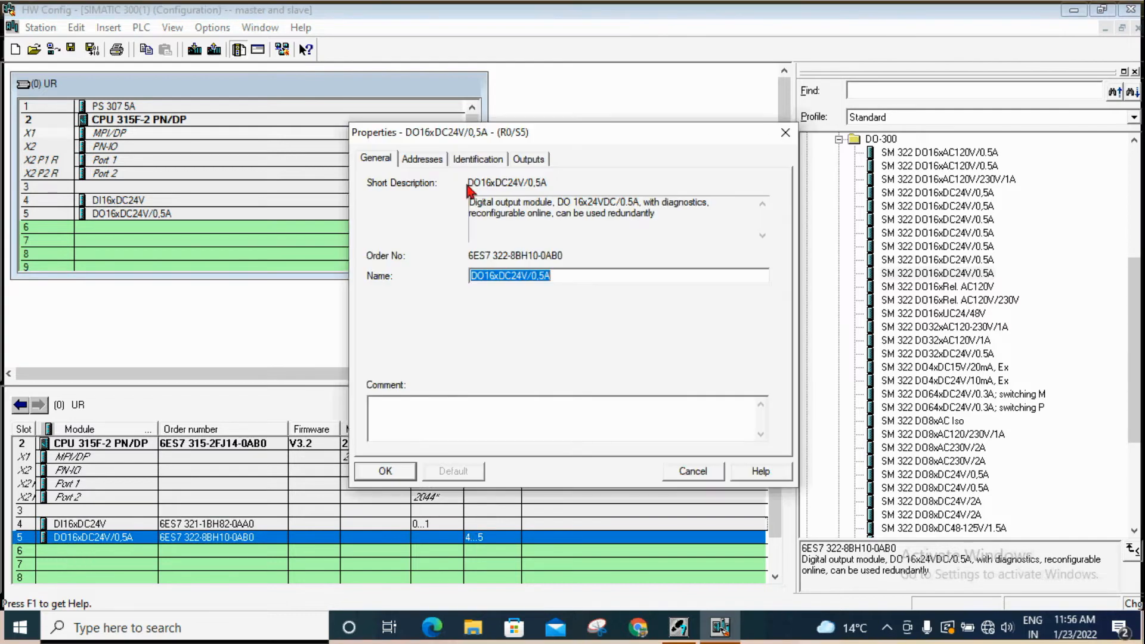
pyautogui.click(434, 161)
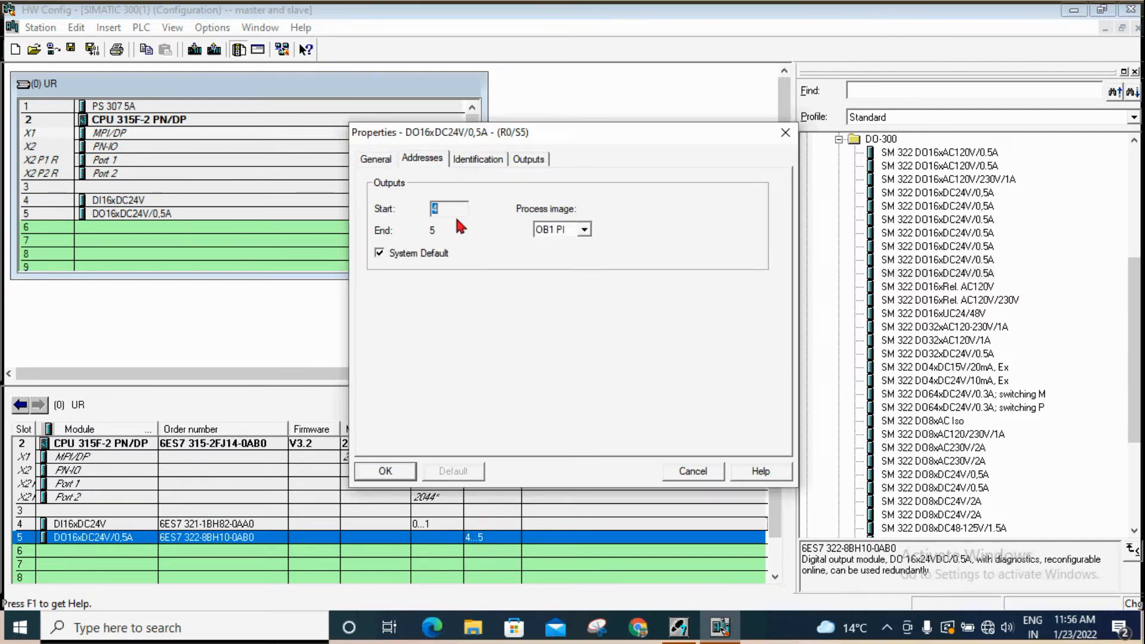
pyautogui.click(386, 254)
pyautogui.write('0')
pyautogui.press('Return')
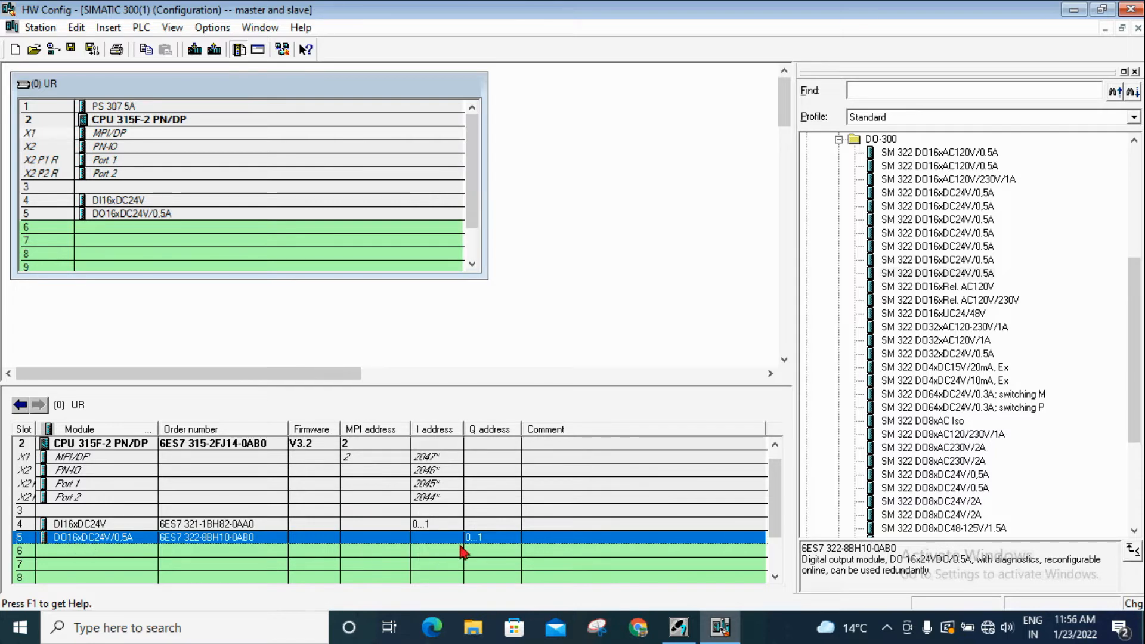
pyautogui.doubleClick(486, 544)
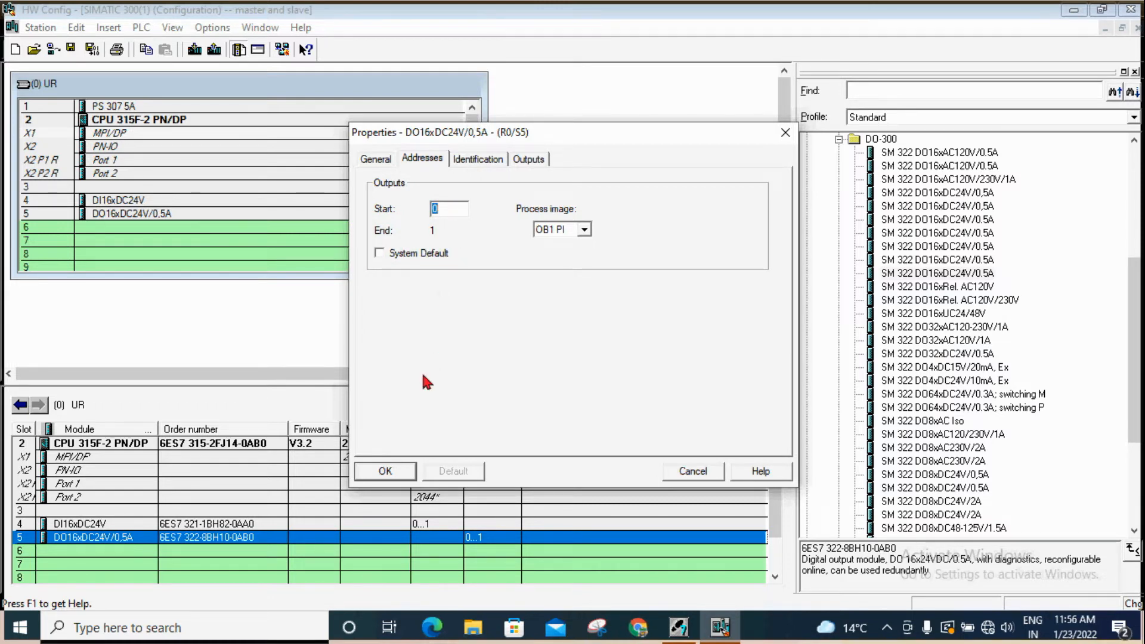
pyautogui.click(386, 470)
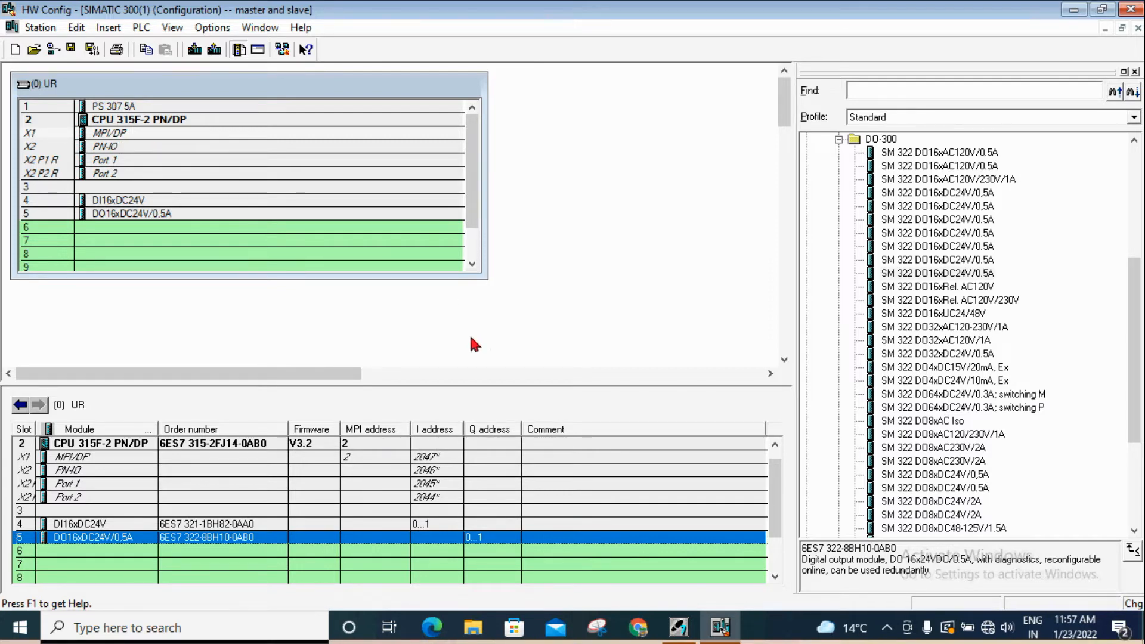
# - Narrow the hardware catalog and resize the UR rack window to show all slots down to 11
pyautogui.moveTo(792, 263); pyautogui.dragTo(946, 287)
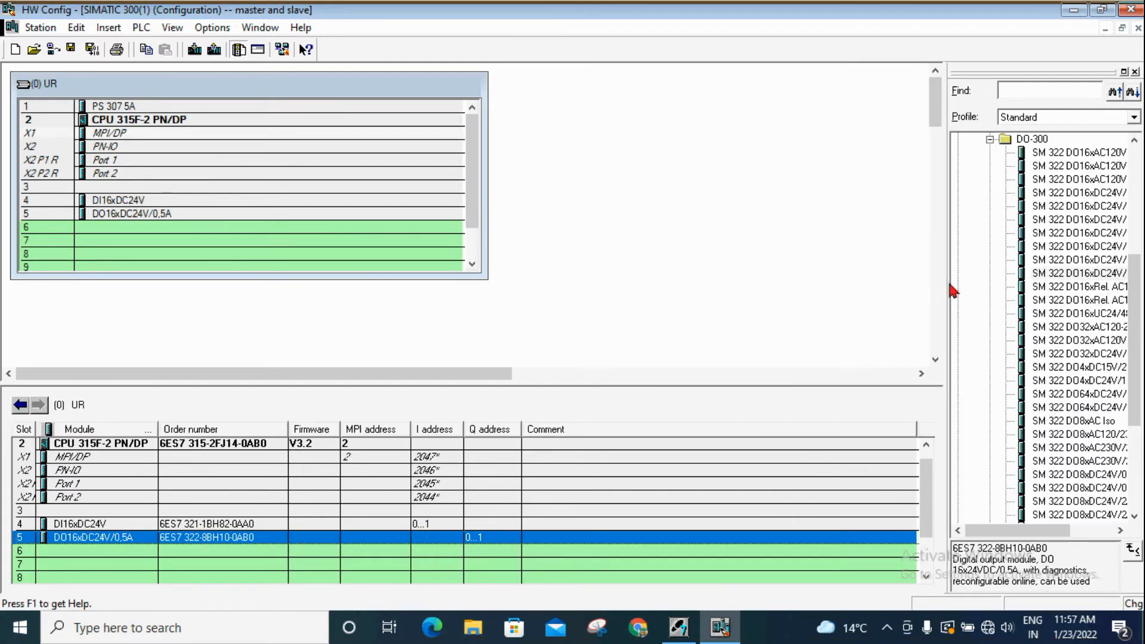
pyautogui.moveTo(949, 287); pyautogui.dragTo(928, 298)
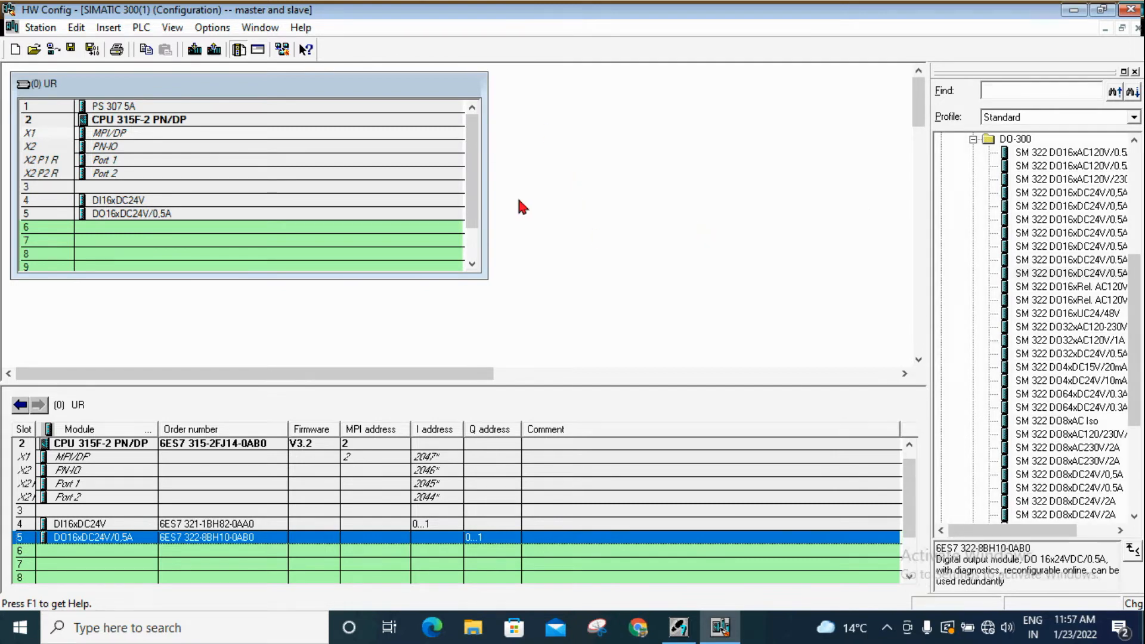
pyautogui.moveTo(487, 213); pyautogui.dragTo(352, 234)
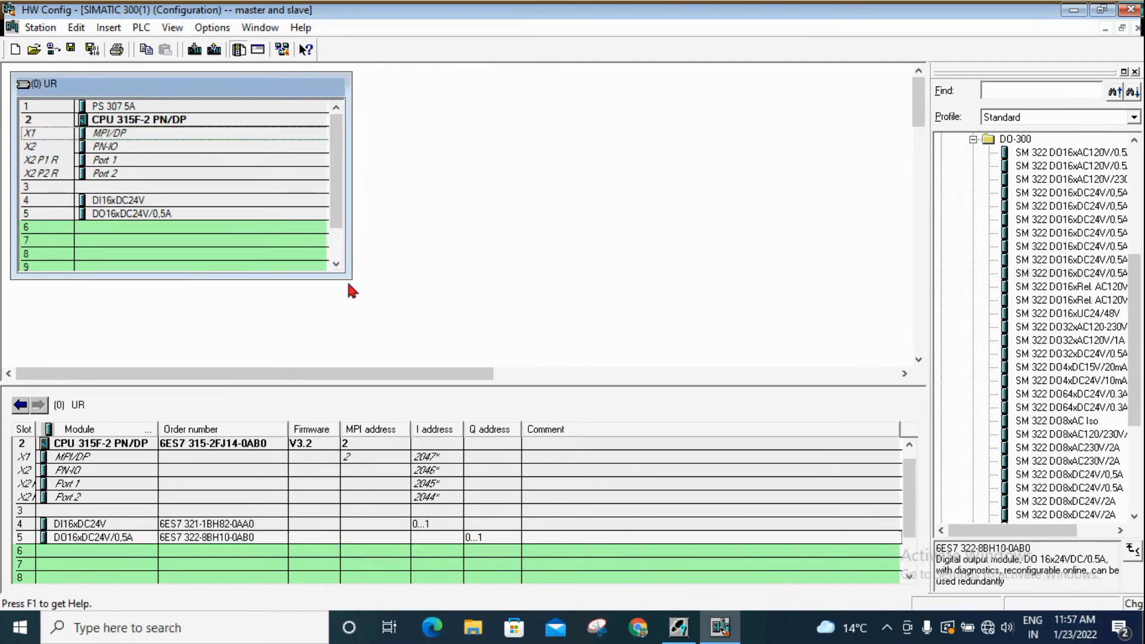
pyautogui.moveTo(349, 277); pyautogui.dragTo(382, 333)
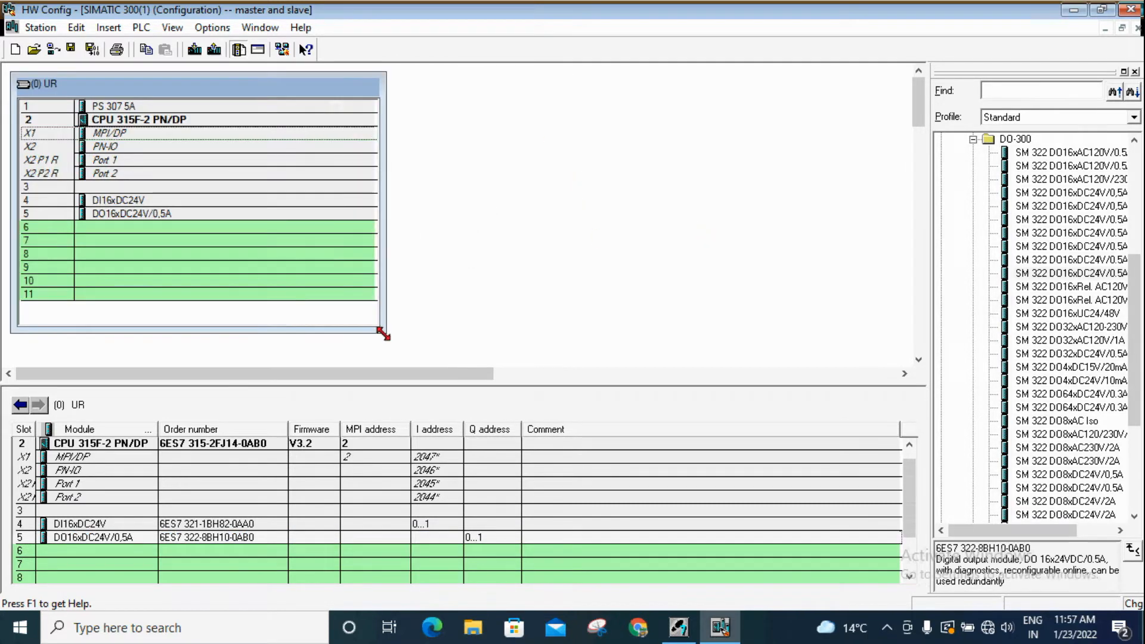
# - Set the CPU's MPI/DP interface type to PROFIBUS and its PROFIBUS address to 1
pyautogui.click(109, 137)
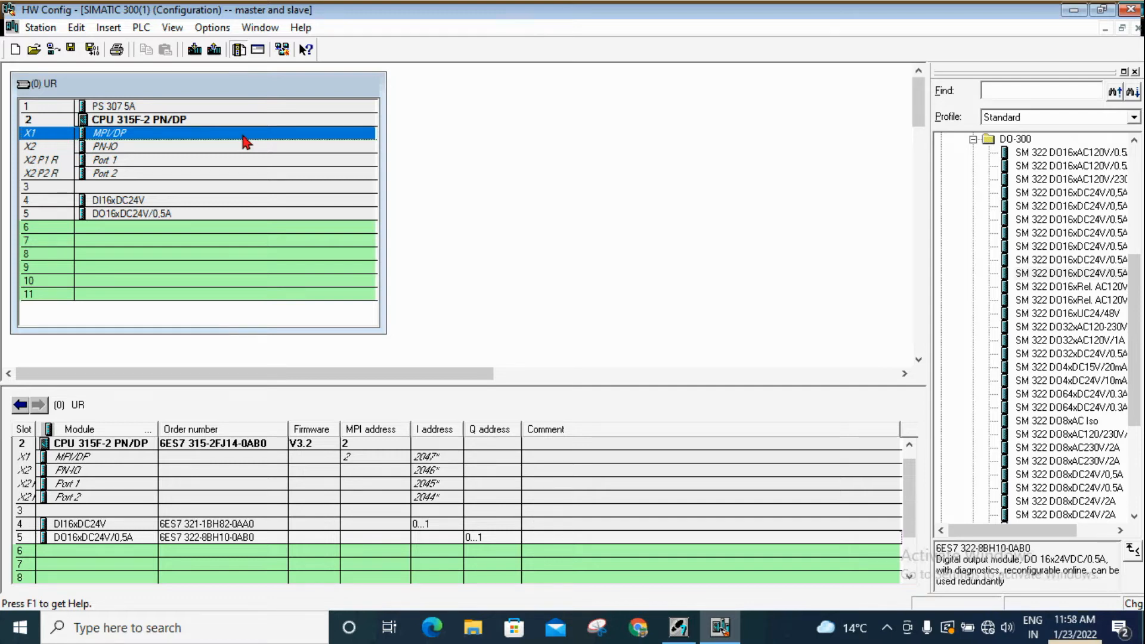
pyautogui.doubleClick(246, 142)
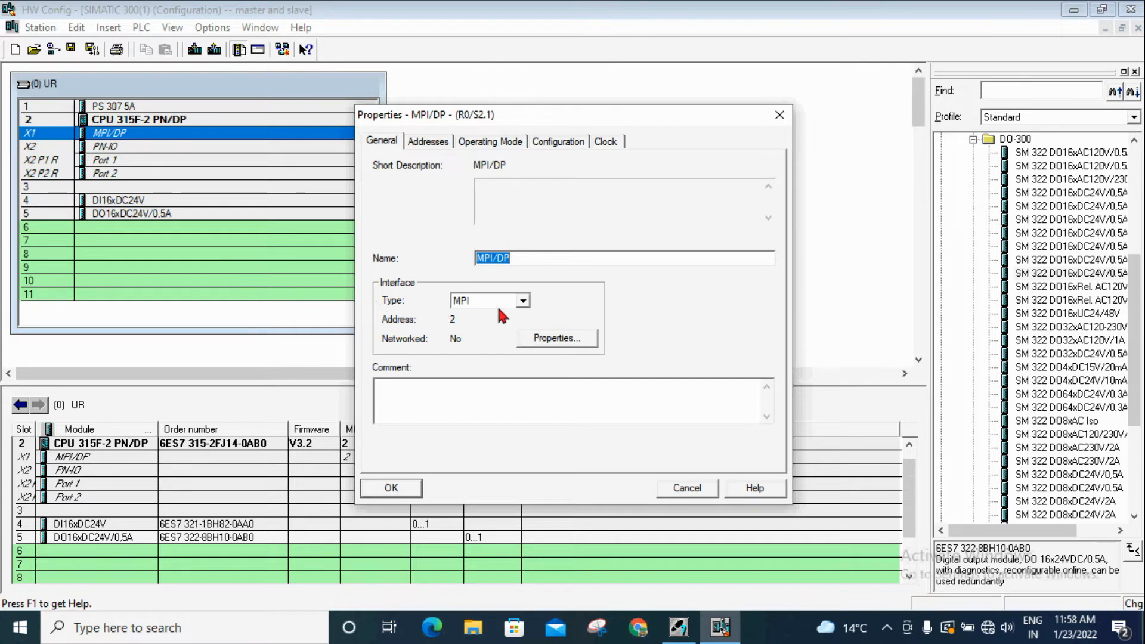
pyautogui.click(523, 300)
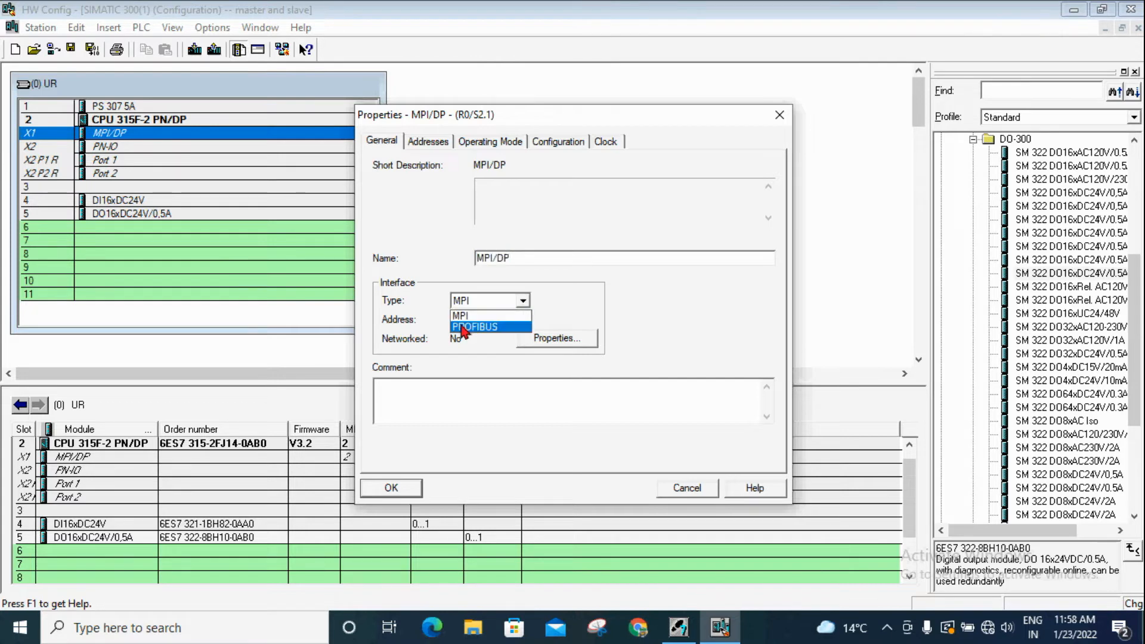
pyautogui.click(487, 328)
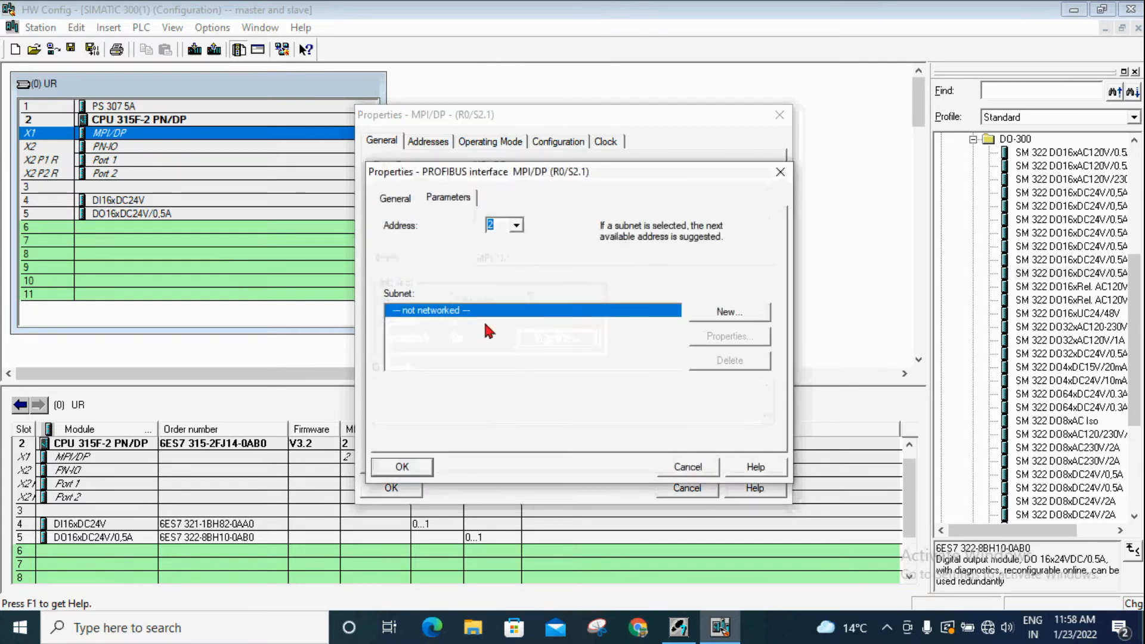
pyautogui.click(512, 228)
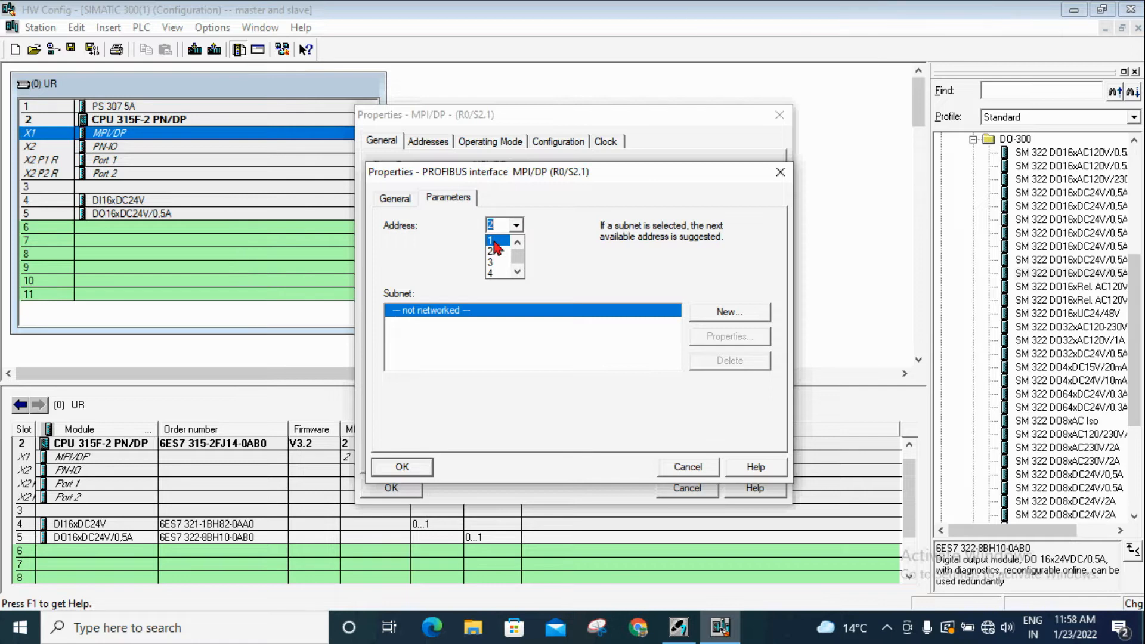
pyautogui.click(495, 242)
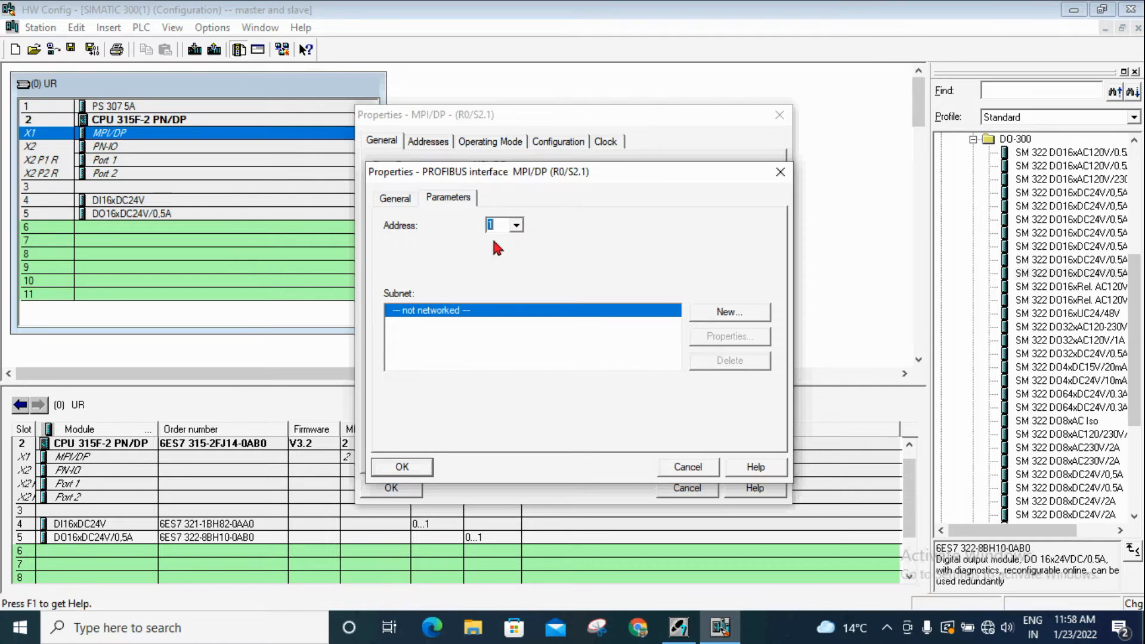
# - Create the subnet PROFIBUS(1) with default settings, connect the MPI/DP interface to it and accept the interface properties
pyautogui.click(726, 313)
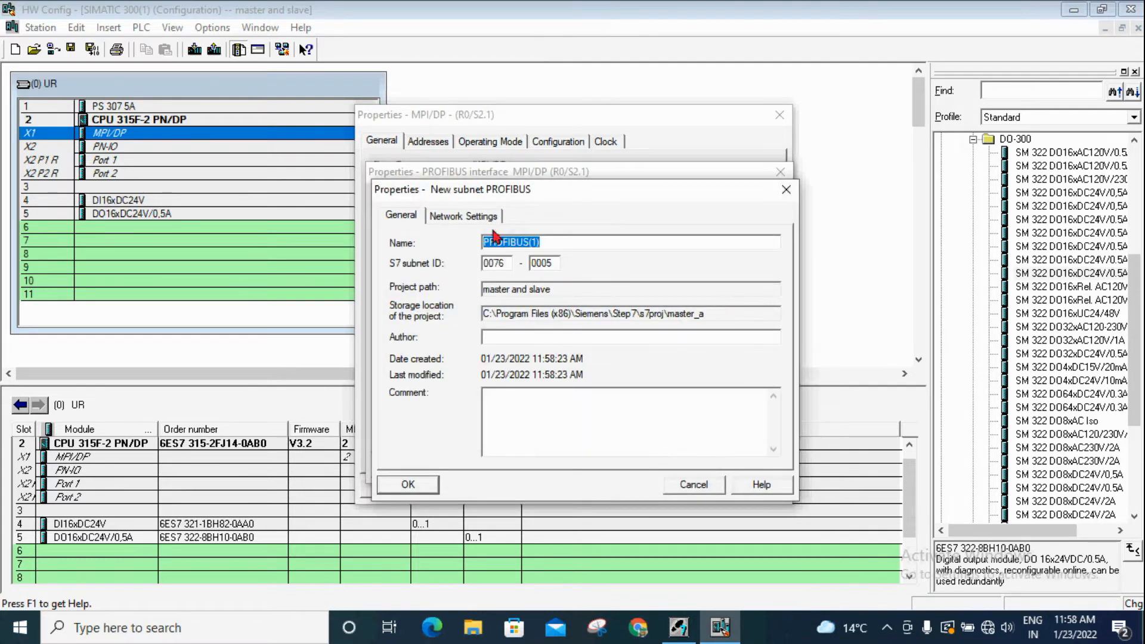
pyautogui.click(412, 483)
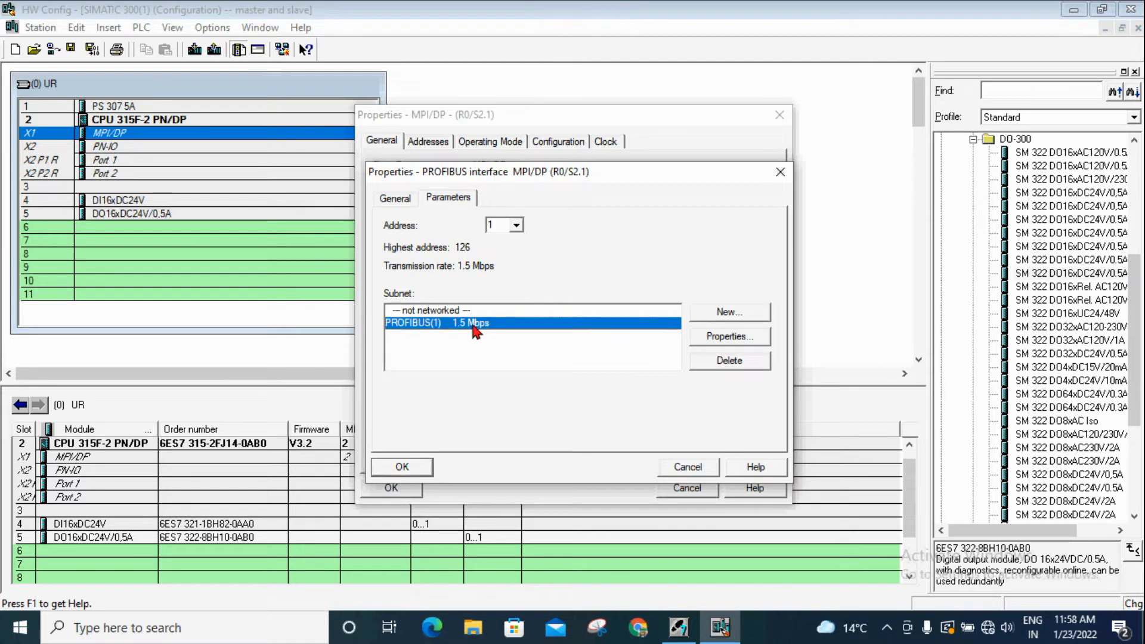
pyautogui.click(744, 337)
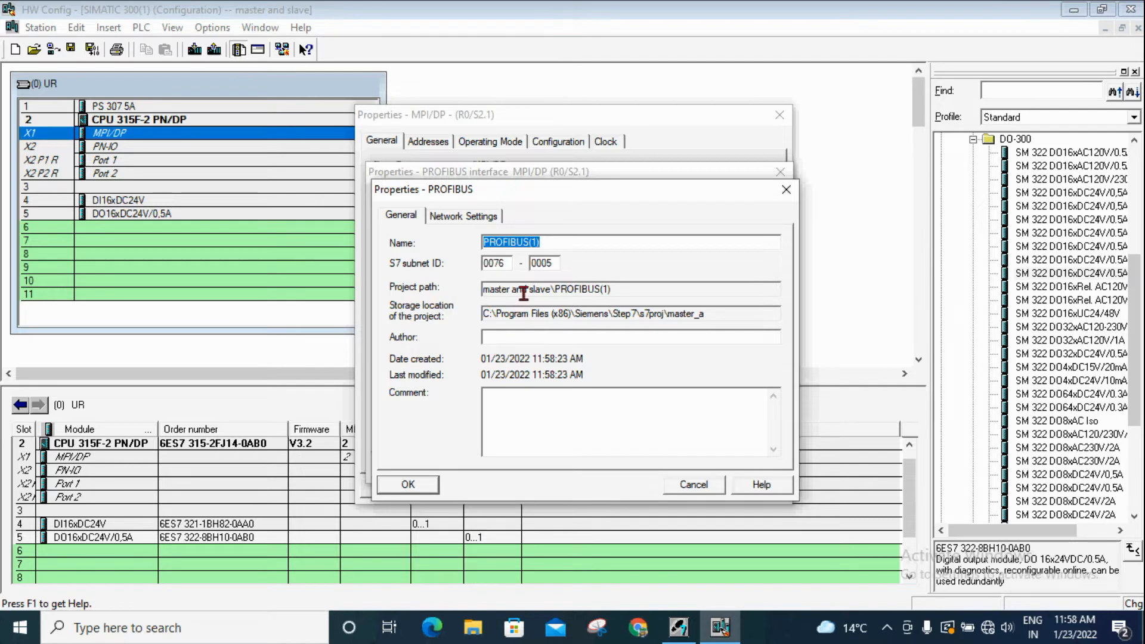
pyautogui.click(418, 483)
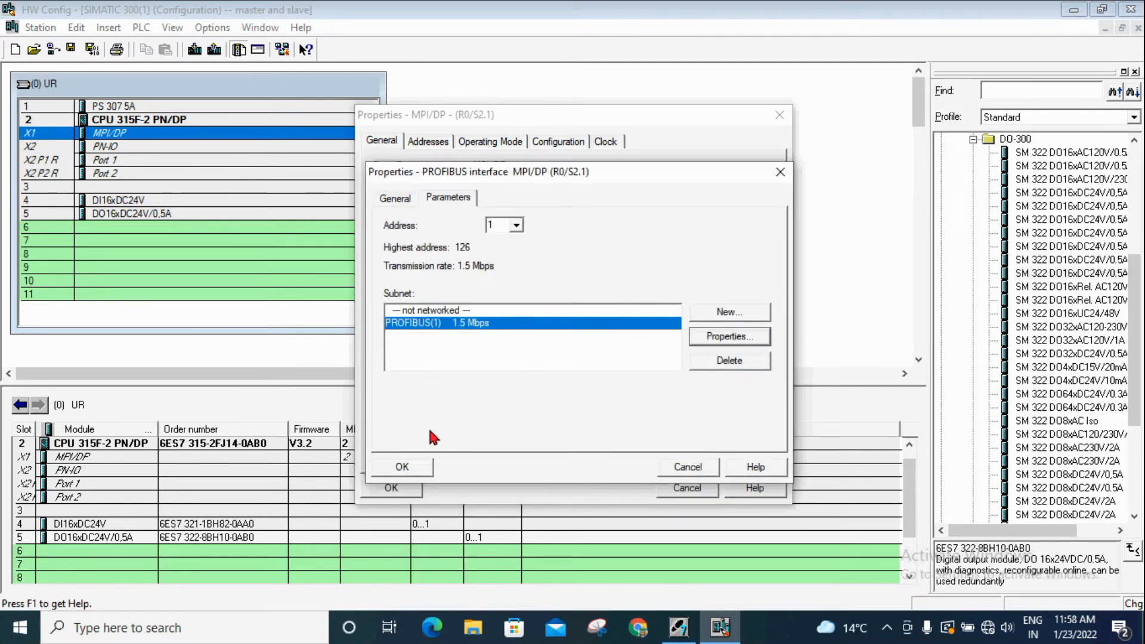
pyautogui.click(417, 466)
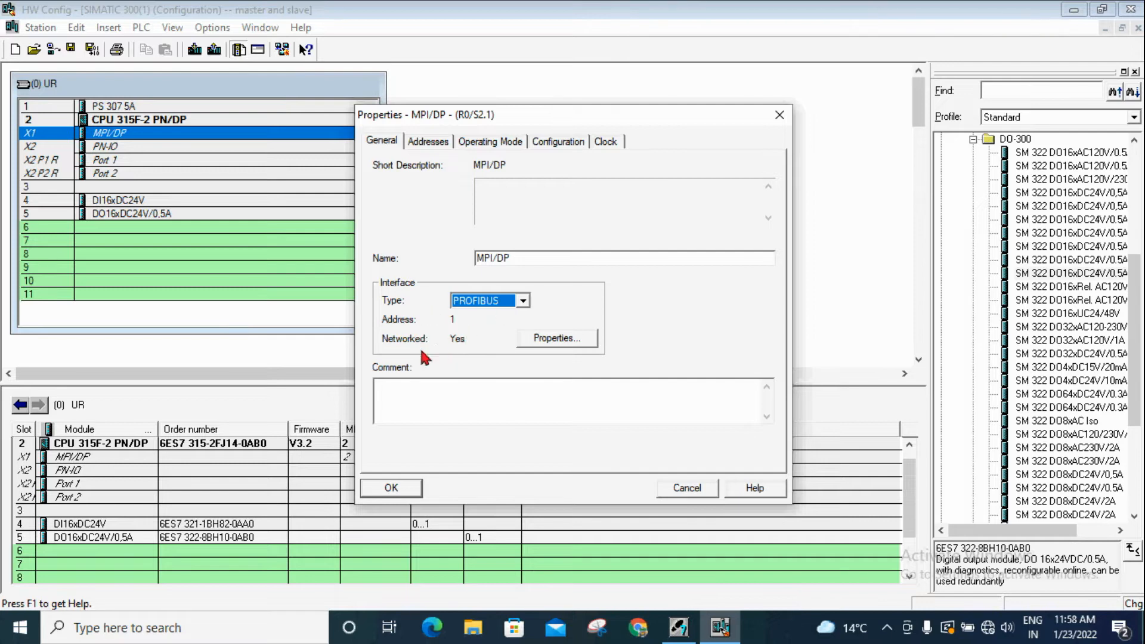
pyautogui.click(402, 488)
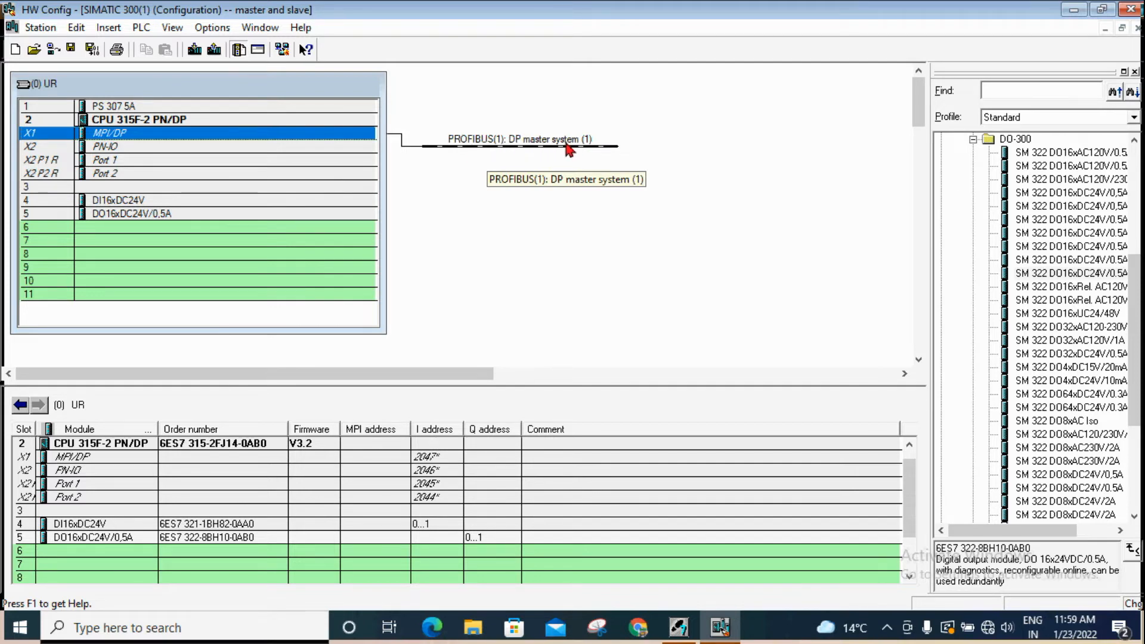
# - Narrow the UR rack window and select the PROFIBUS(1) DP master system line
pyautogui.click(439, 146)
pyautogui.moveTo(379, 213); pyautogui.dragTo(277, 216)
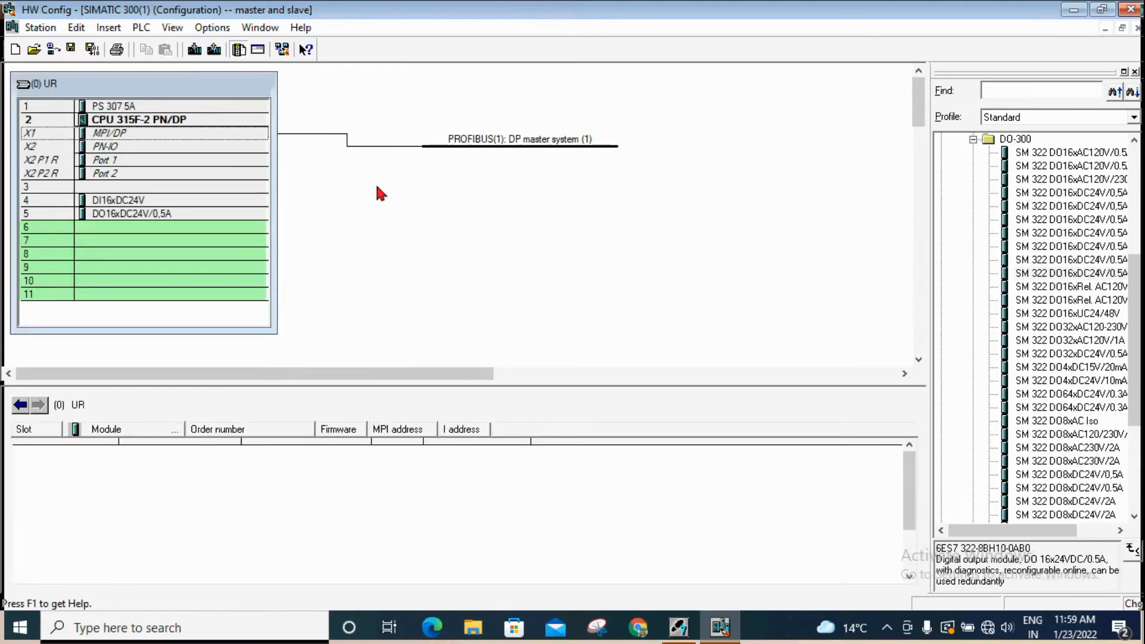
pyautogui.click(395, 147)
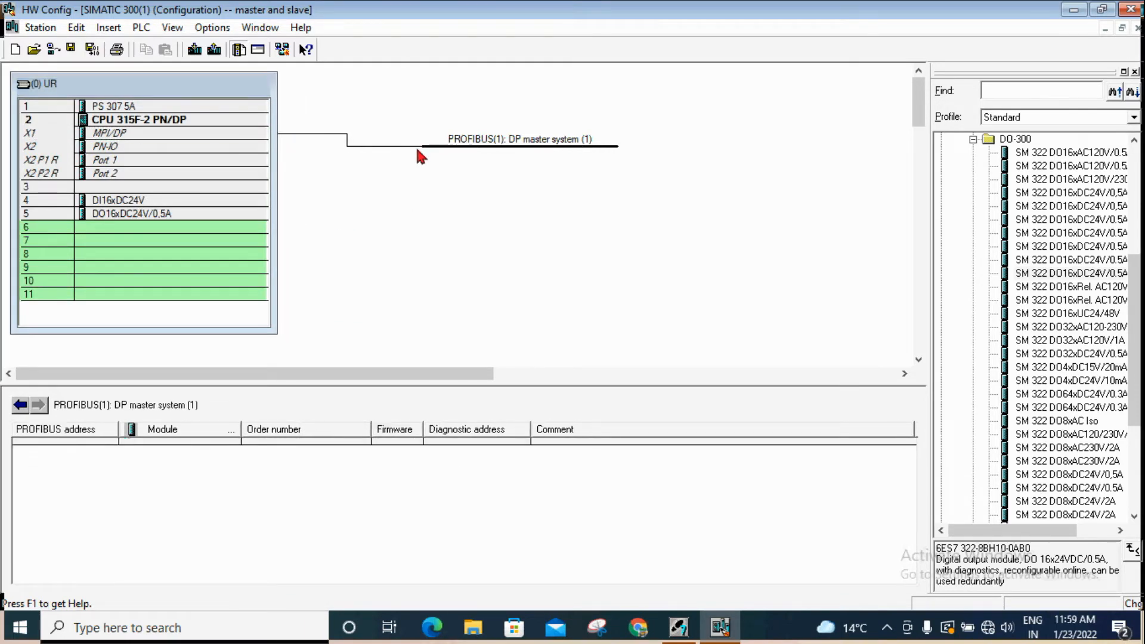
# - Collapse the SIMATIC 300 branch of the hardware catalog and expand the ET 200S folder under PROFIBUS DP
pyautogui.click(973, 139)
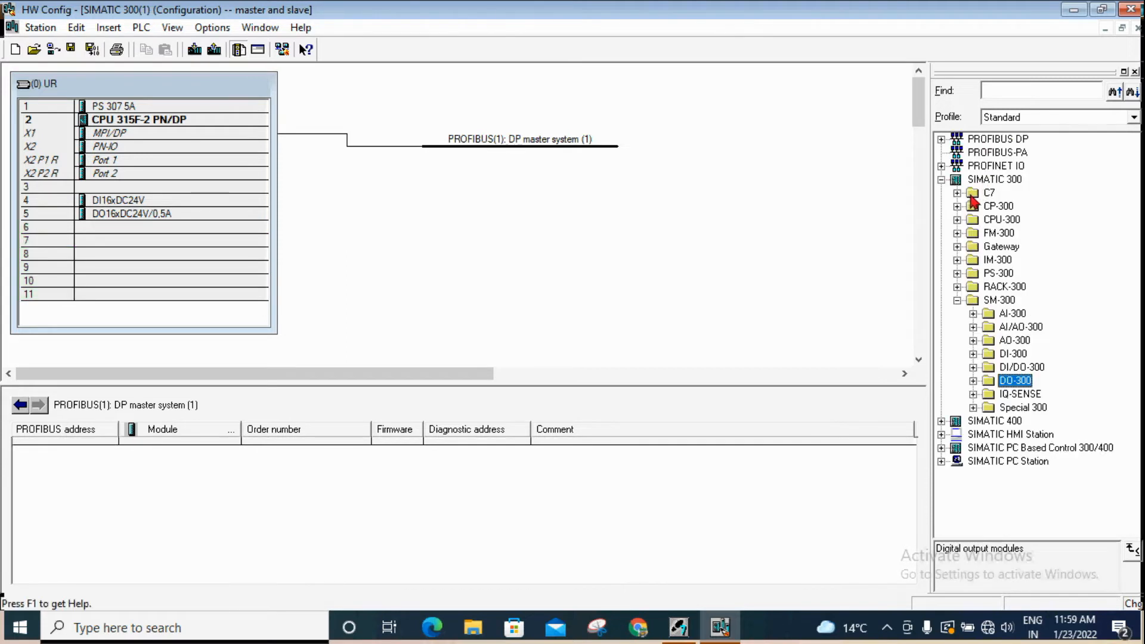
pyautogui.click(942, 179)
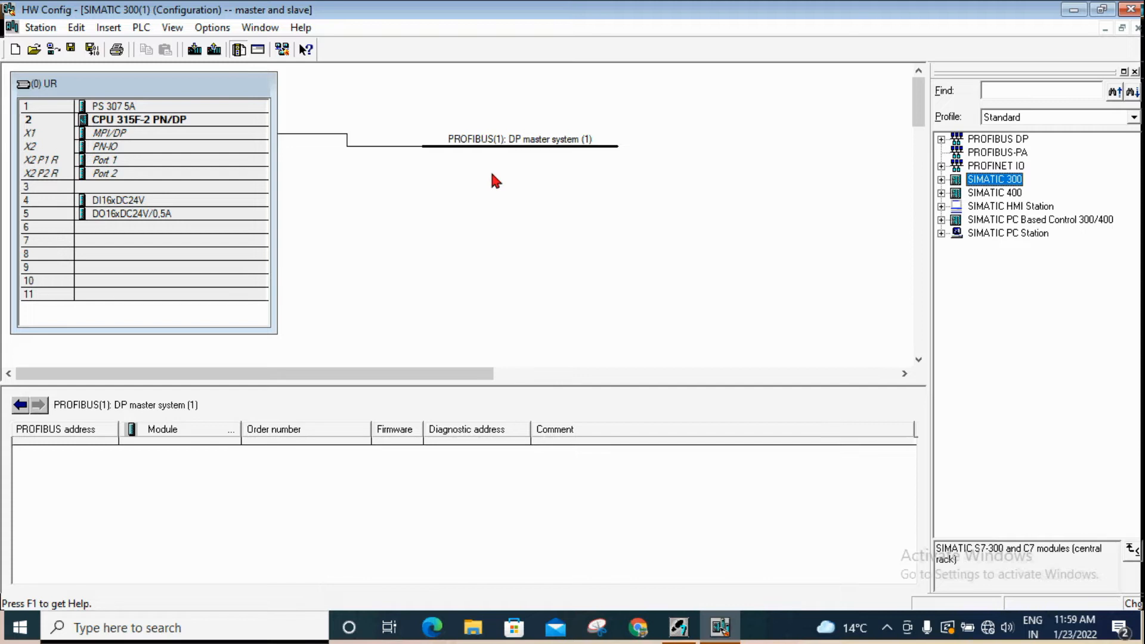
pyautogui.click(942, 141)
pyautogui.click(941, 141)
pyautogui.click(942, 140)
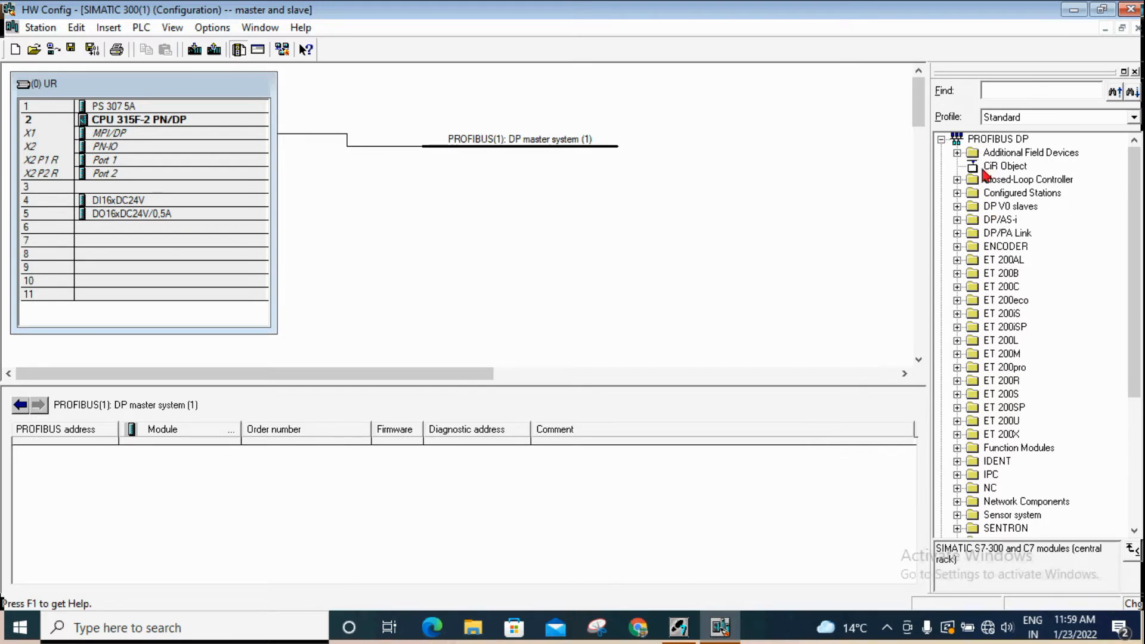
pyautogui.scroll(-1, 988, 175)
pyautogui.scroll(1, 974, 405)
pyautogui.click(958, 394)
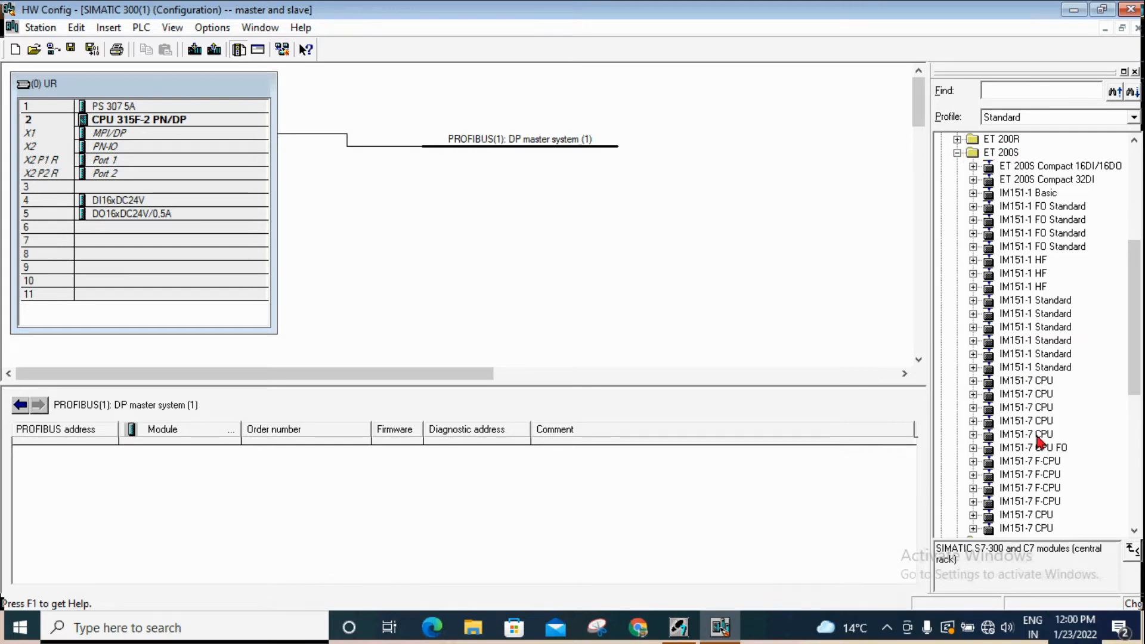
# - Add the ET 200S slave IM151-1 Standard (6ES7 151-1AA05-0AB0) to the DP master system with PROFIBUS address 2, and move it slightly lower
pyautogui.scroll(-2, 1019, 397)
pyautogui.scroll(5, 1019, 399)
pyautogui.scroll(-1, 1016, 298)
pyautogui.scroll(-2, 1017, 349)
pyautogui.doubleClick(1012, 355)
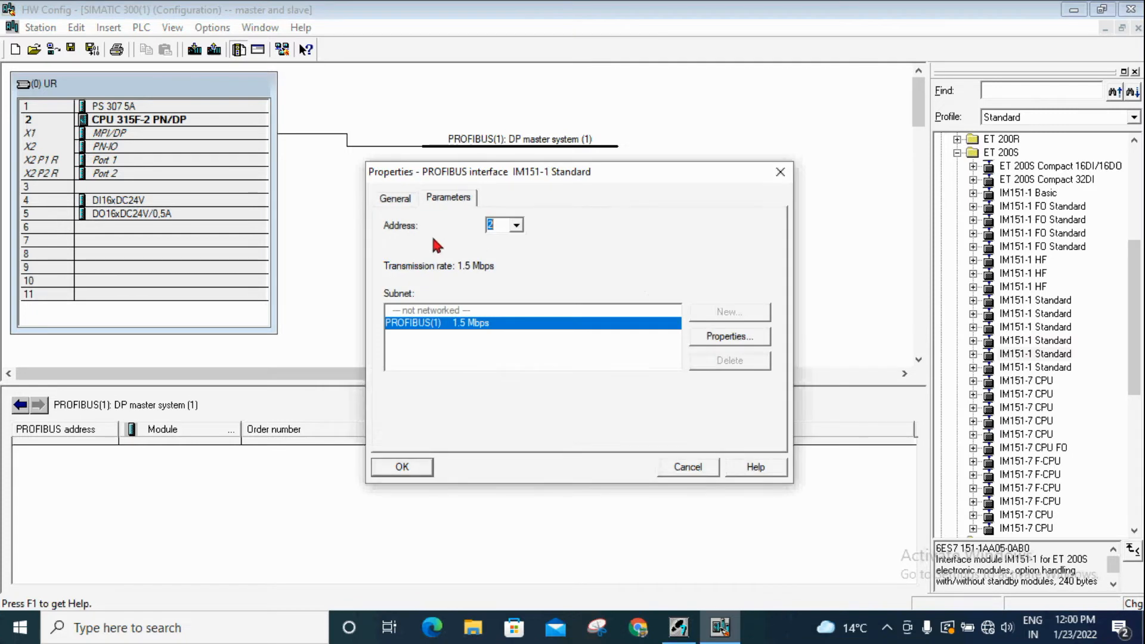
pyautogui.click(517, 226)
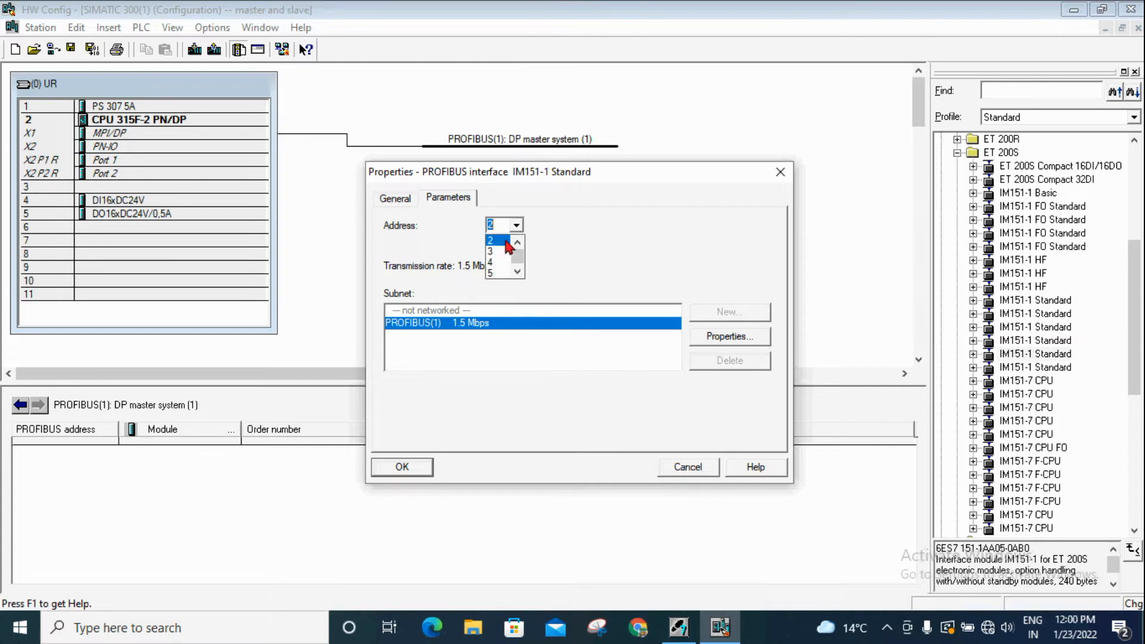
pyautogui.click(498, 241)
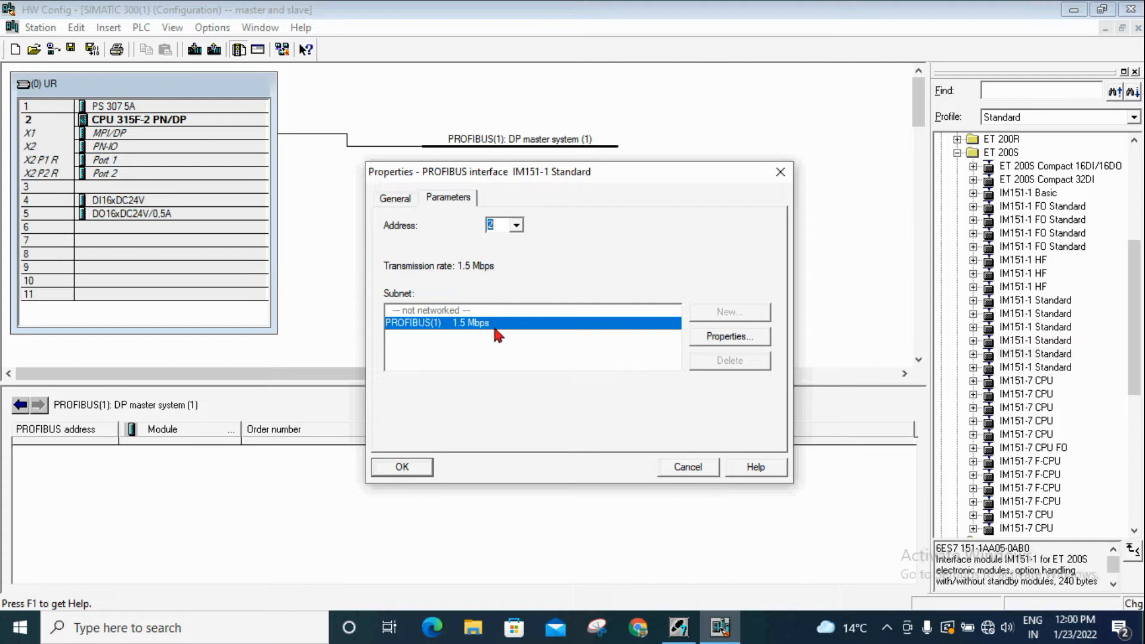
pyautogui.click(415, 465)
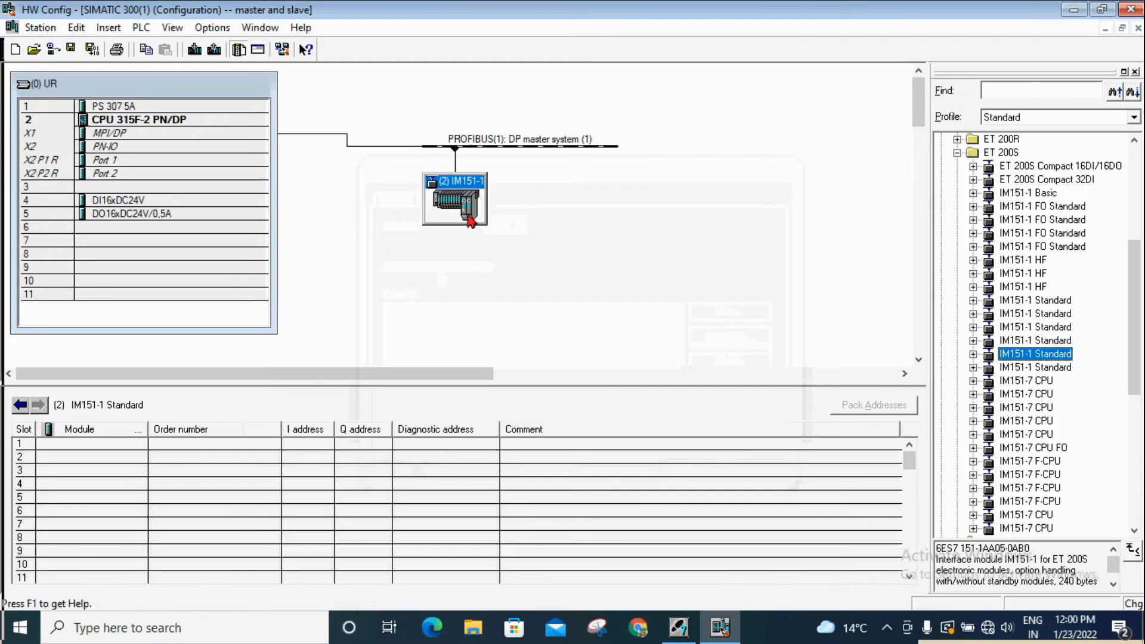
pyautogui.moveTo(472, 206); pyautogui.dragTo(455, 230)
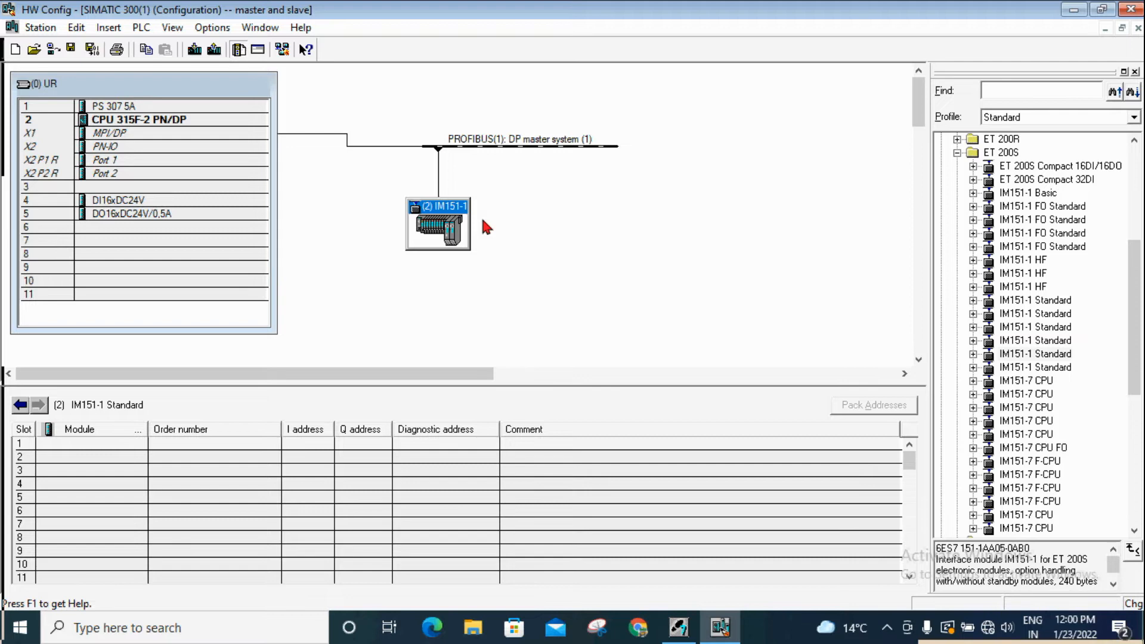
# - Capture the slave area in the Snipping Tool and sketch a row of module boxes labelled IM, PS, DI, DO and AI
pyautogui.click(597, 628)
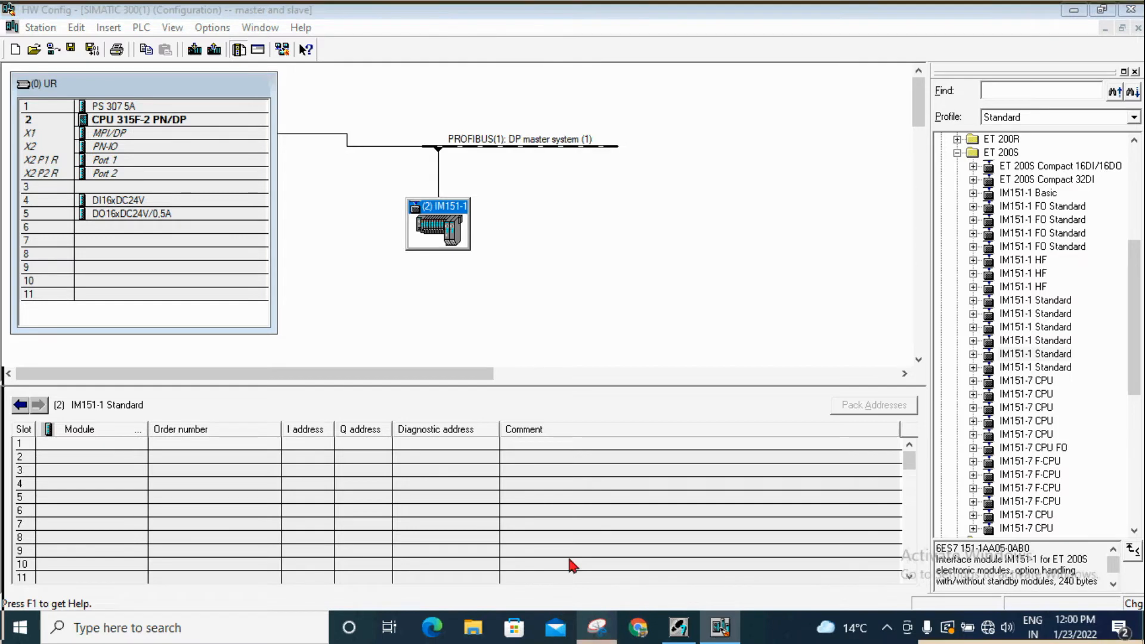
pyautogui.click(523, 355)
pyautogui.moveTo(378, 177); pyautogui.dragTo(867, 345)
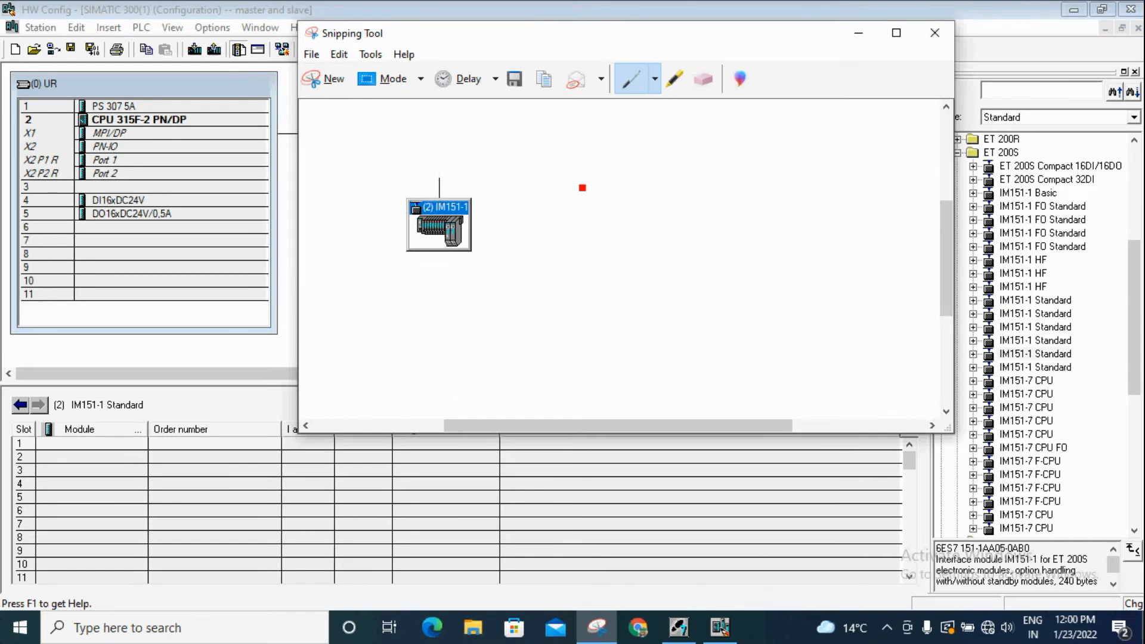
pyautogui.moveTo(582, 182)
pyautogui.mouseDown()
pyautogui.moveTo(583, 268)
pyautogui.moveTo(627, 180)
pyautogui.moveTo(574, 178)
pyautogui.mouseUp()
pyautogui.moveTo(595, 222); pyautogui.dragTo(595, 245)
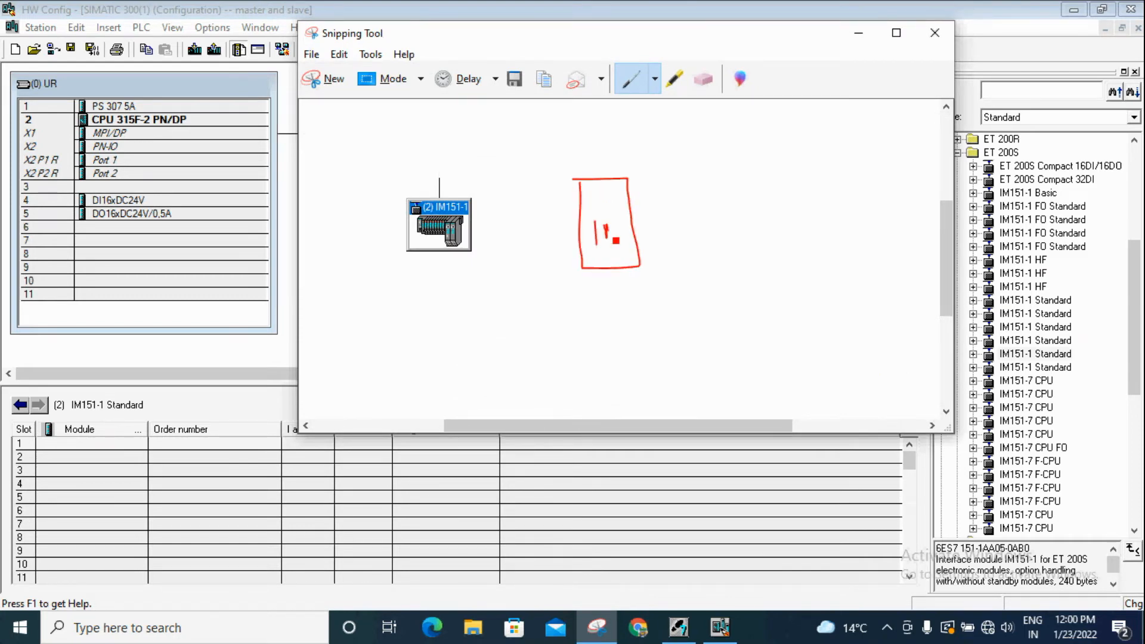
pyautogui.moveTo(642, 179)
pyautogui.mouseDown()
pyautogui.moveTo(645, 245)
pyautogui.moveTo(681, 263)
pyautogui.moveTo(678, 174)
pyautogui.moveTo(644, 177)
pyautogui.moveTo(654, 227)
pyautogui.moveTo(668, 205)
pyautogui.moveTo(667, 228)
pyautogui.mouseUp()
pyautogui.moveTo(696, 171)
pyautogui.mouseDown()
pyautogui.moveTo(740, 266)
pyautogui.moveTo(736, 203)
pyautogui.moveTo(697, 170)
pyautogui.mouseUp()
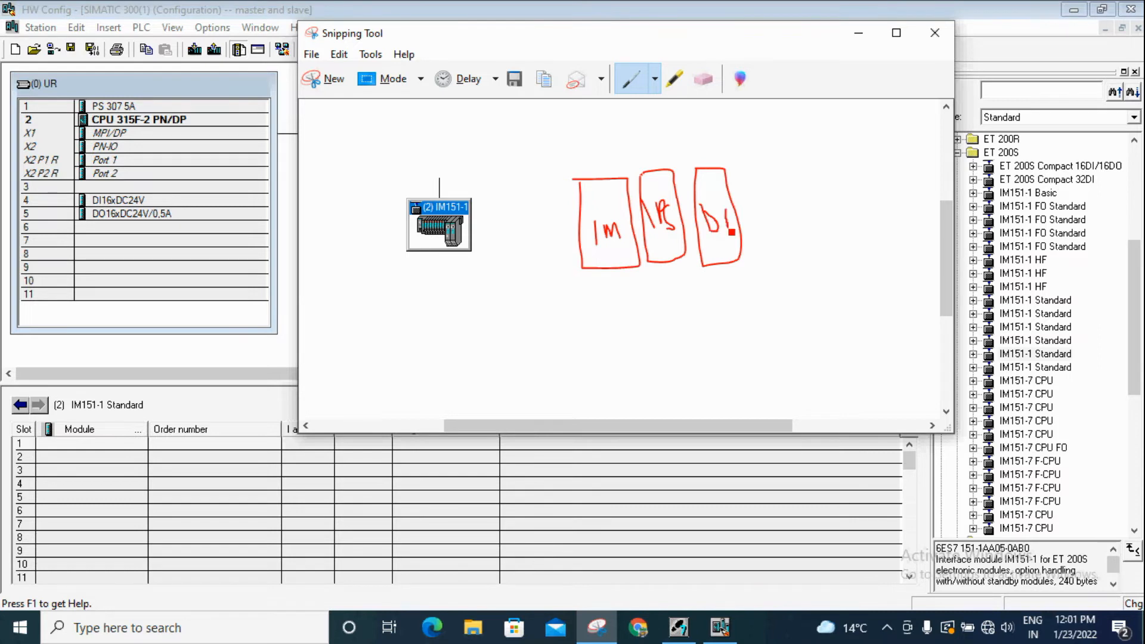
pyautogui.moveTo(745, 167); pyautogui.dragTo(761, 264)
pyautogui.moveTo(749, 173)
pyautogui.mouseDown()
pyautogui.moveTo(787, 169)
pyautogui.moveTo(803, 262)
pyautogui.moveTo(758, 269)
pyautogui.mouseUp()
pyautogui.moveTo(760, 222)
pyautogui.mouseDown()
pyautogui.moveTo(780, 229)
pyautogui.moveTo(763, 237)
pyautogui.mouseUp()
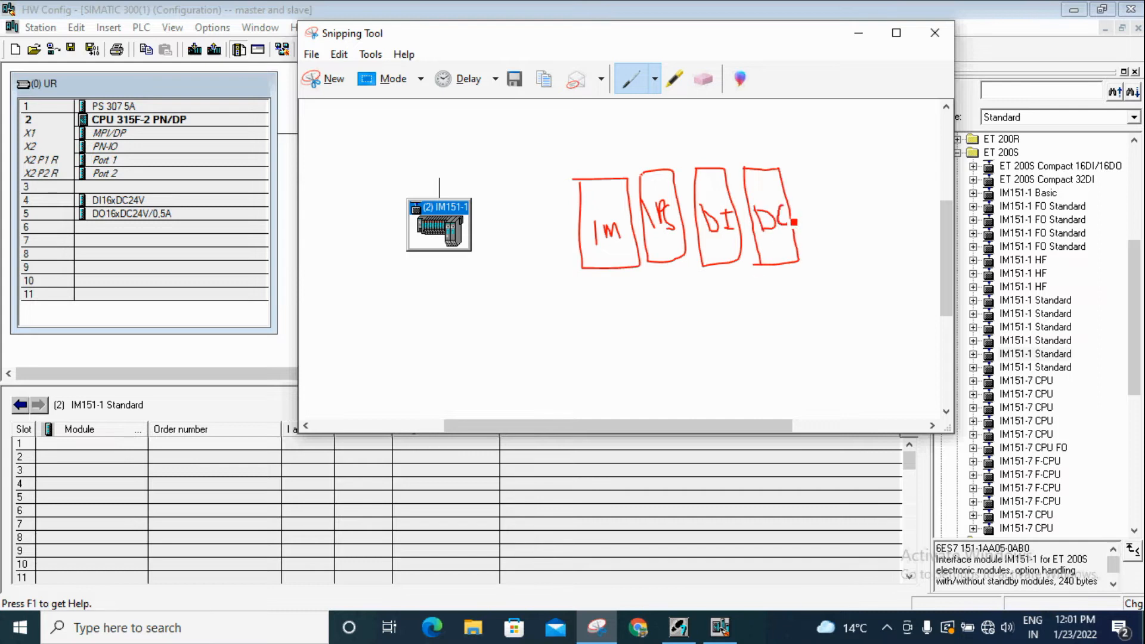
pyautogui.moveTo(795, 184); pyautogui.dragTo(809, 241)
pyautogui.moveTo(817, 166)
pyautogui.mouseDown()
pyautogui.moveTo(854, 245)
pyautogui.moveTo(803, 241)
pyautogui.moveTo(830, 228)
pyautogui.moveTo(837, 206)
pyautogui.mouseUp()
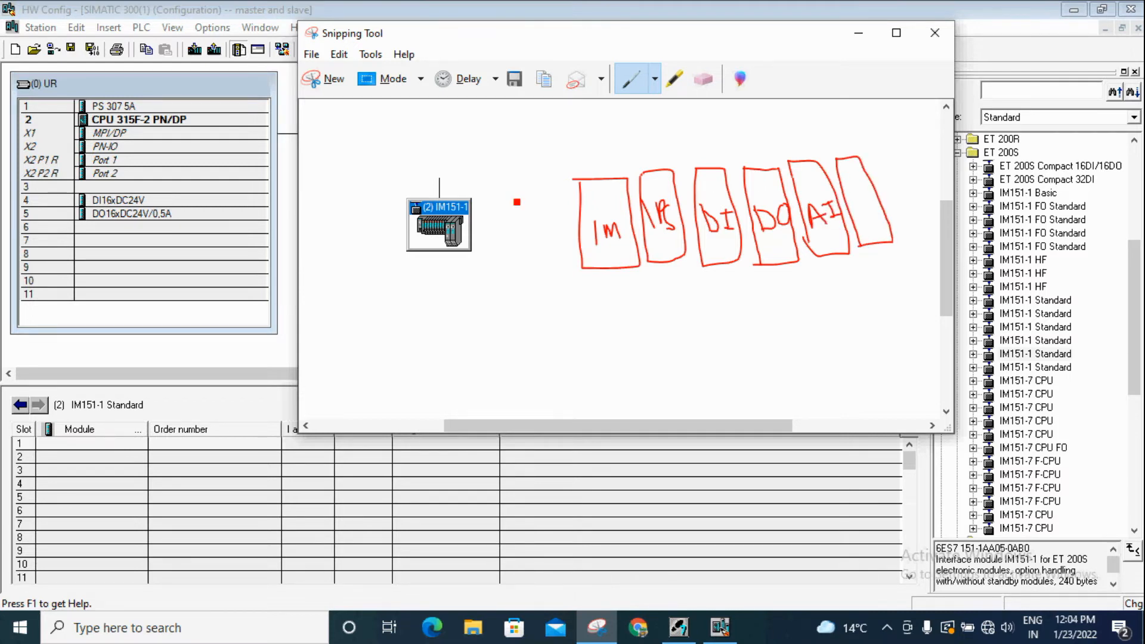
# - Draw a tick at the slave, circle the sketched modules, and close the snip without saving
pyautogui.moveTo(419, 262); pyautogui.dragTo(519, 227)
pyautogui.moveTo(512, 277)
pyautogui.mouseDown()
pyautogui.moveTo(768, 297)
pyautogui.moveTo(883, 152)
pyautogui.moveTo(648, 158)
pyautogui.moveTo(523, 280)
pyautogui.mouseUp()
pyautogui.click(935, 33)
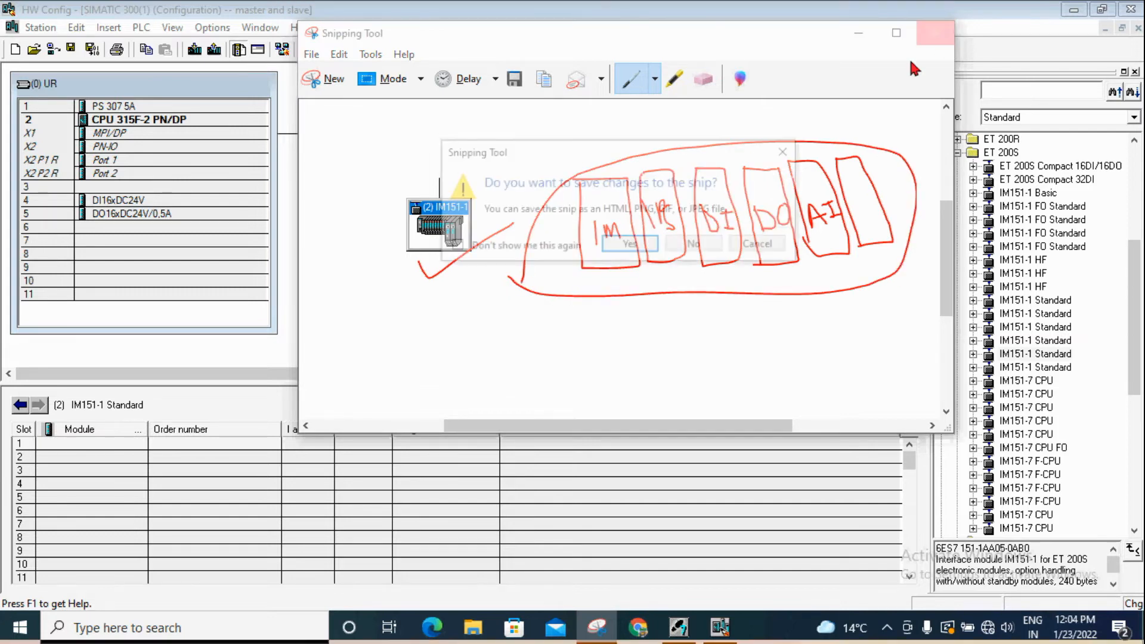
pyautogui.click(677, 247)
# - Insert the power module PM-E DC24V (6ES7 138-4CA01-0AA0) into slot 1 of the IM151-1 Standard slave and collapse the PM catalog folder
pyautogui.scroll(-1, 470, 267)
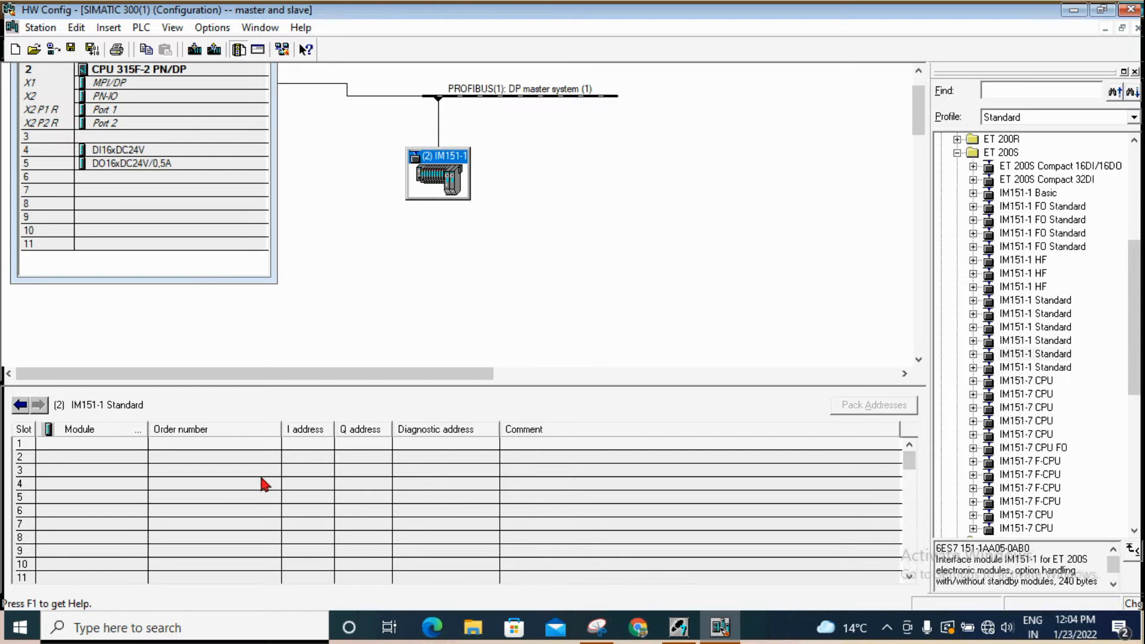
pyautogui.click(103, 444)
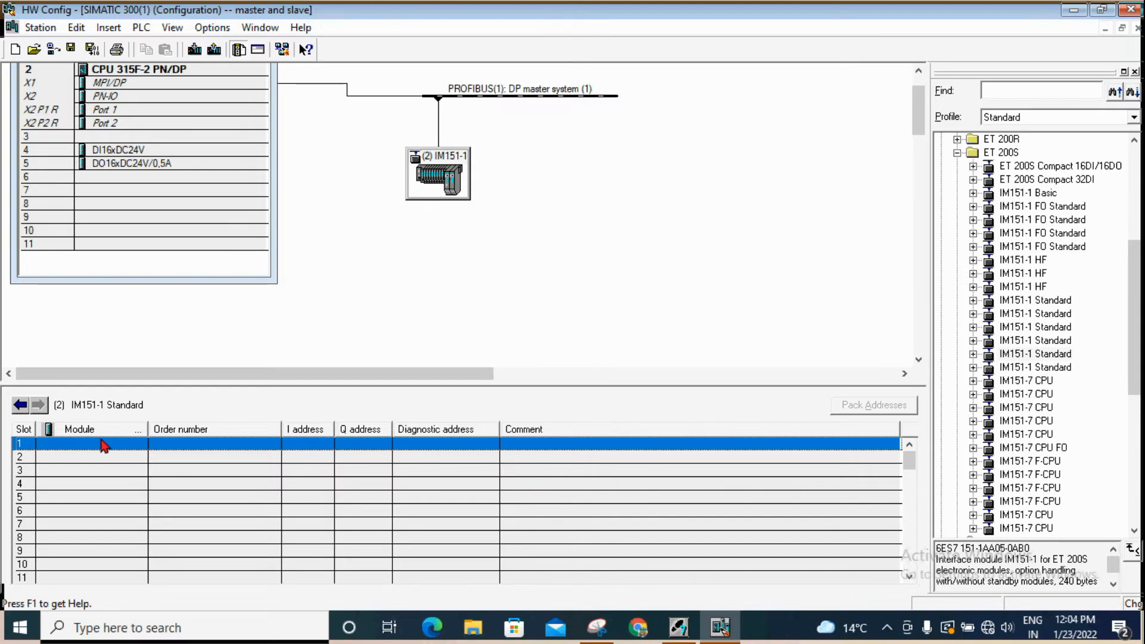
pyautogui.rightClick(105, 446)
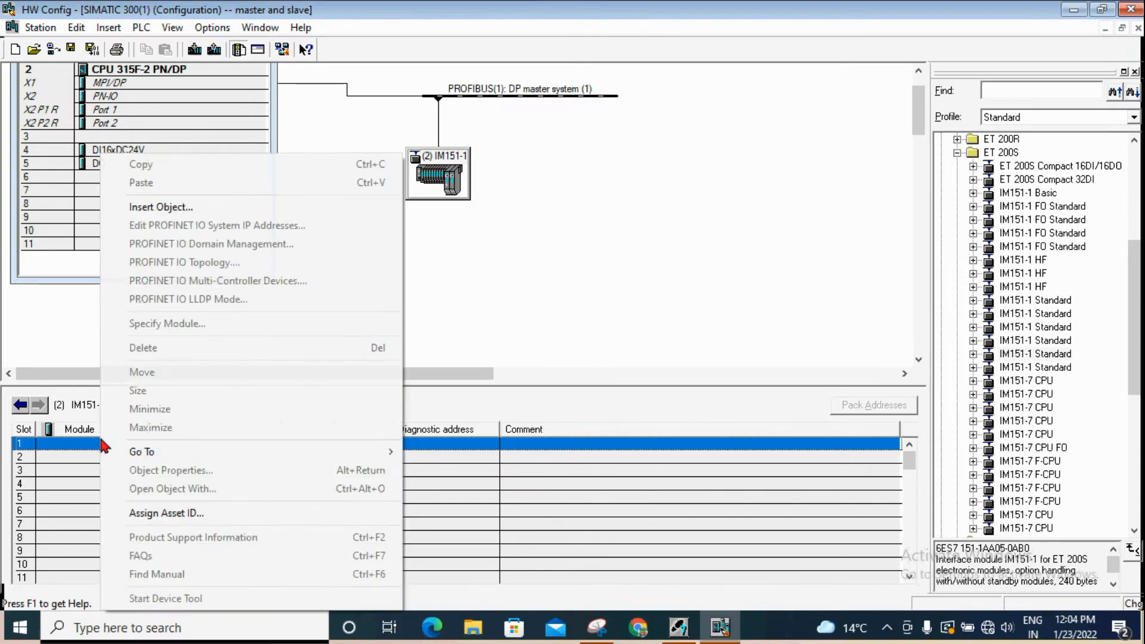
pyautogui.click(92, 449)
pyautogui.rightClick(90, 451)
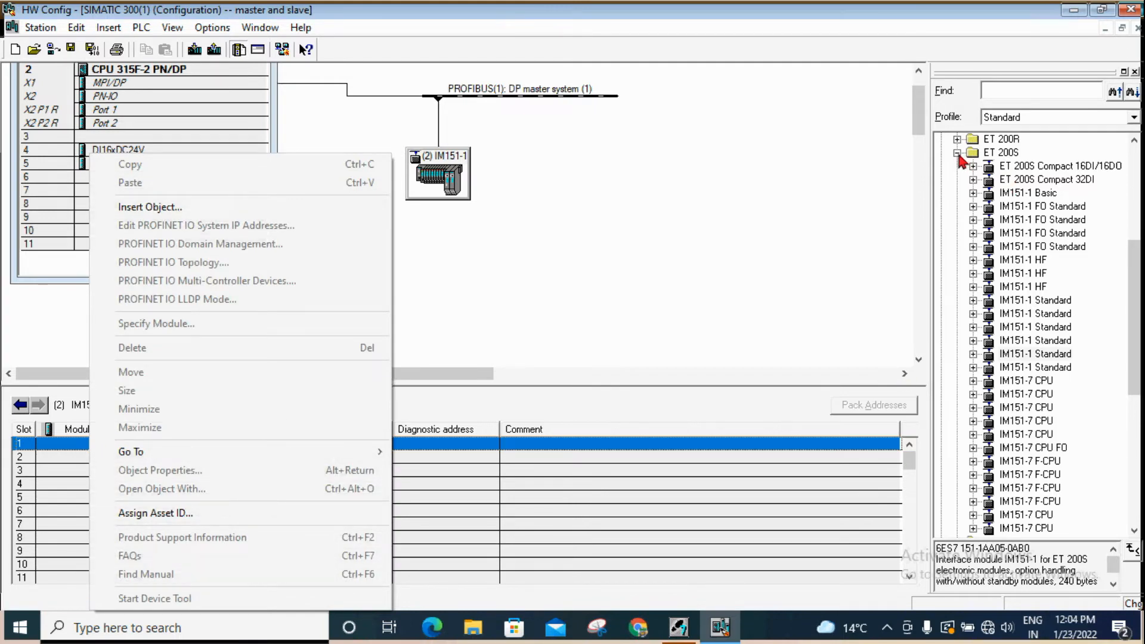
pyautogui.click(973, 369)
pyautogui.scroll(-2, 1032, 327)
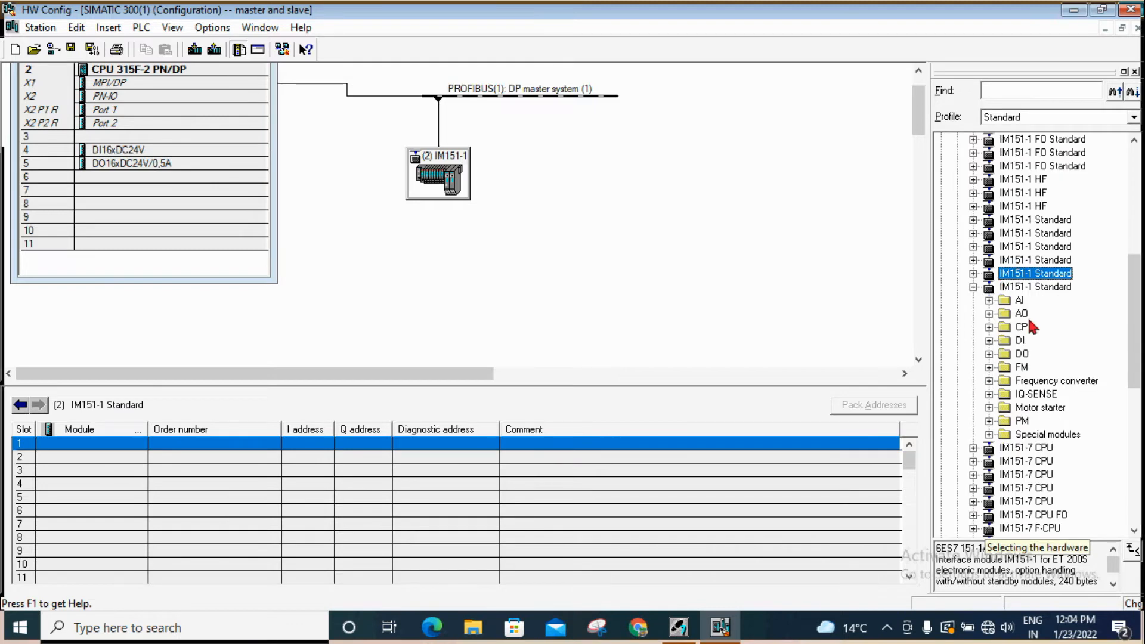
pyautogui.click(974, 287)
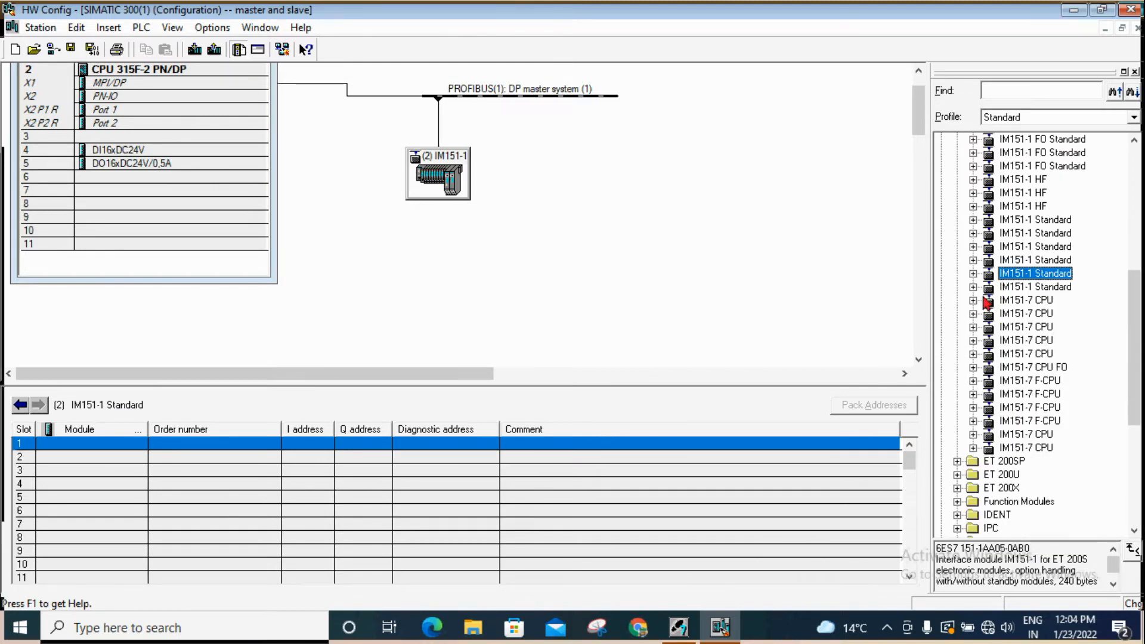
pyautogui.click(974, 288)
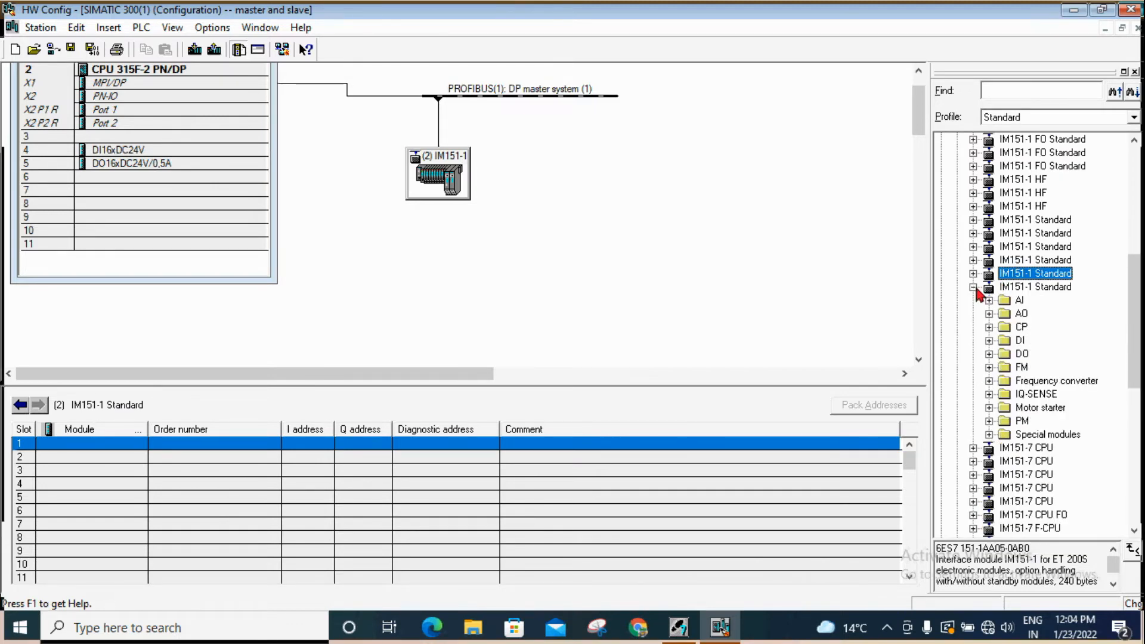
pyautogui.click(991, 421)
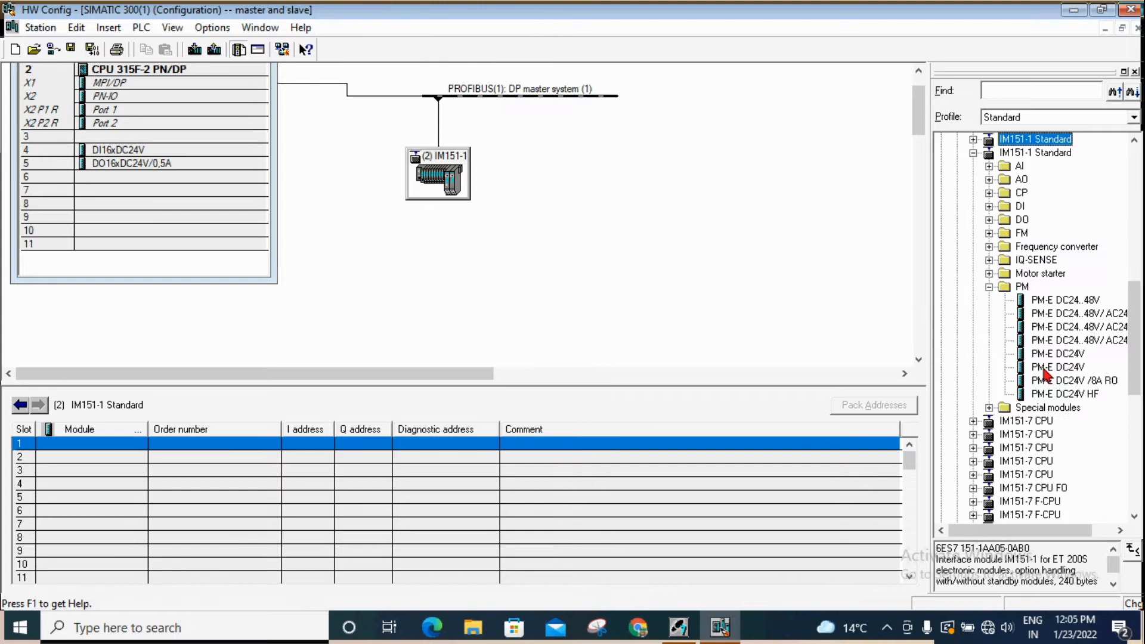
pyautogui.moveTo(1044, 370); pyautogui.dragTo(1042, 367)
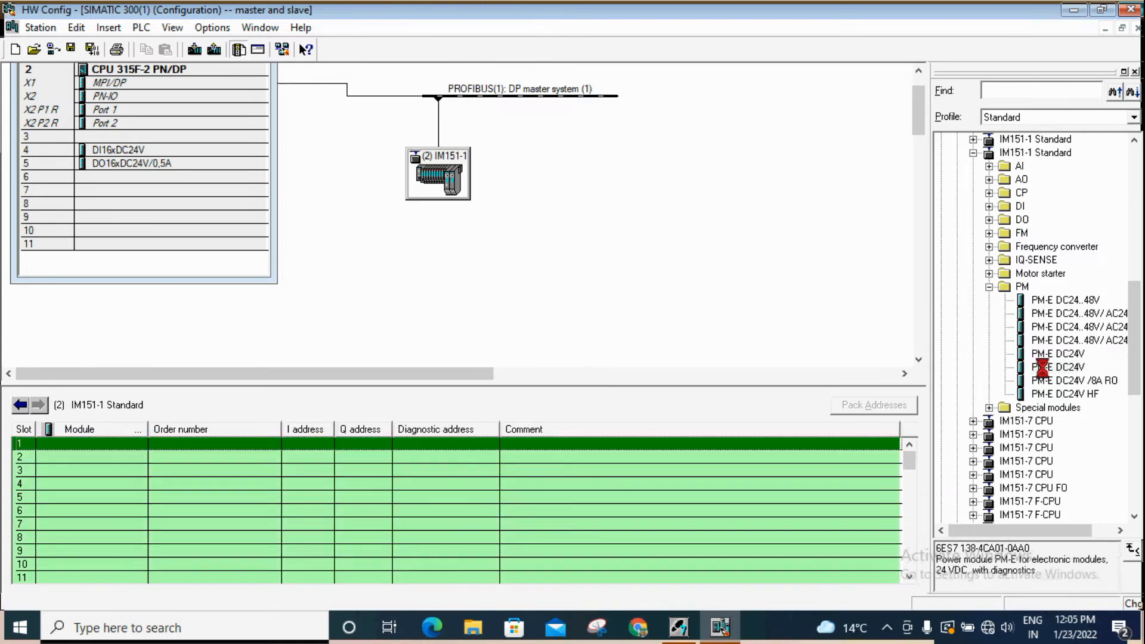
pyautogui.doubleClick(1042, 367)
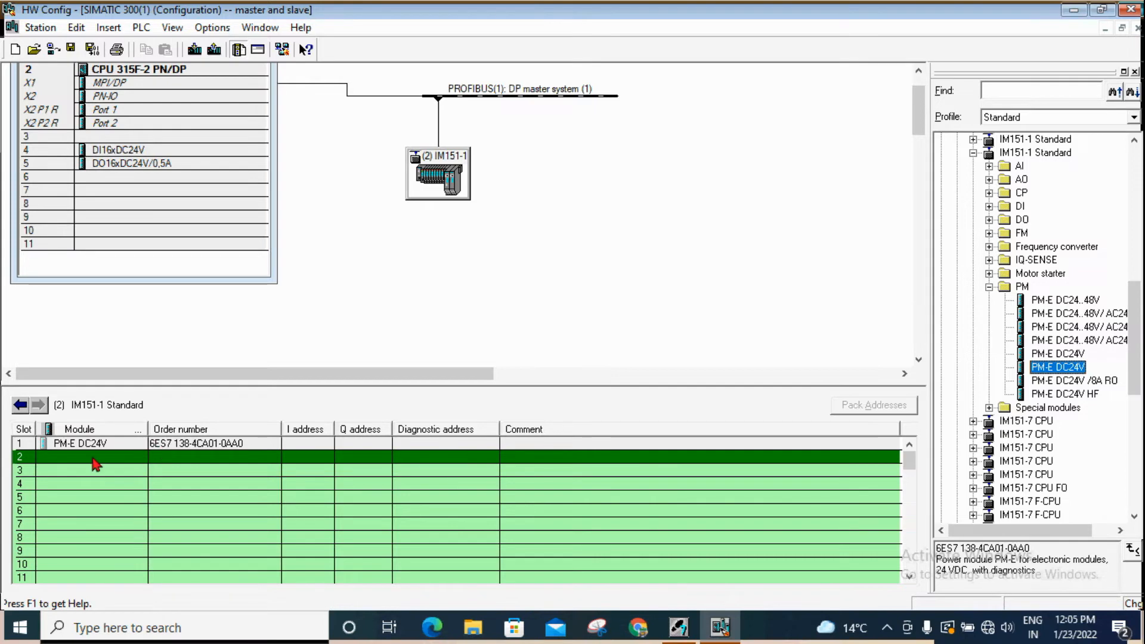
pyautogui.click(989, 287)
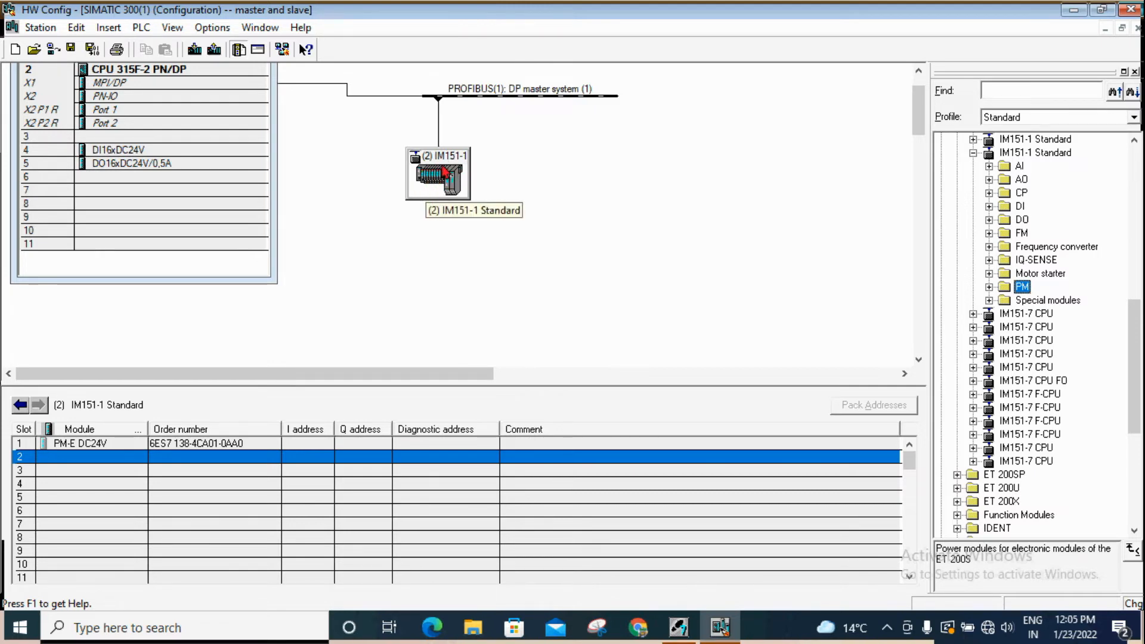
# - Insert the digital input module 8DI DC24V (6ES7 131-4BF00-0AA0) into slot 2 of the IM151-1 slave and collapse the DI catalog folder
pyautogui.click(134, 457)
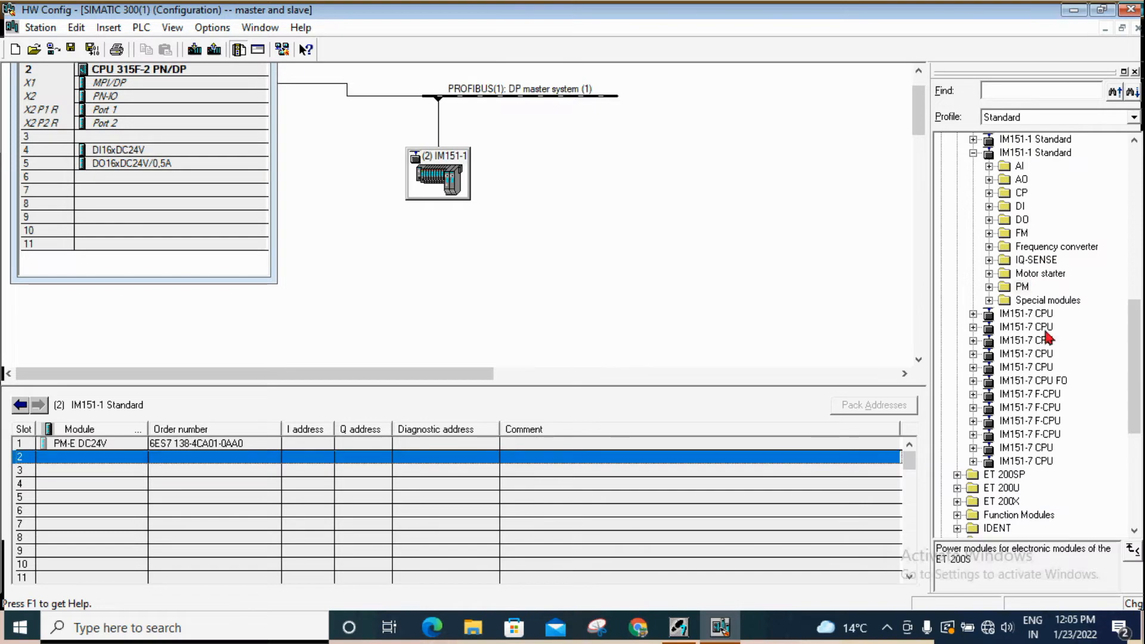
pyautogui.click(990, 207)
pyautogui.doubleClick(1053, 433)
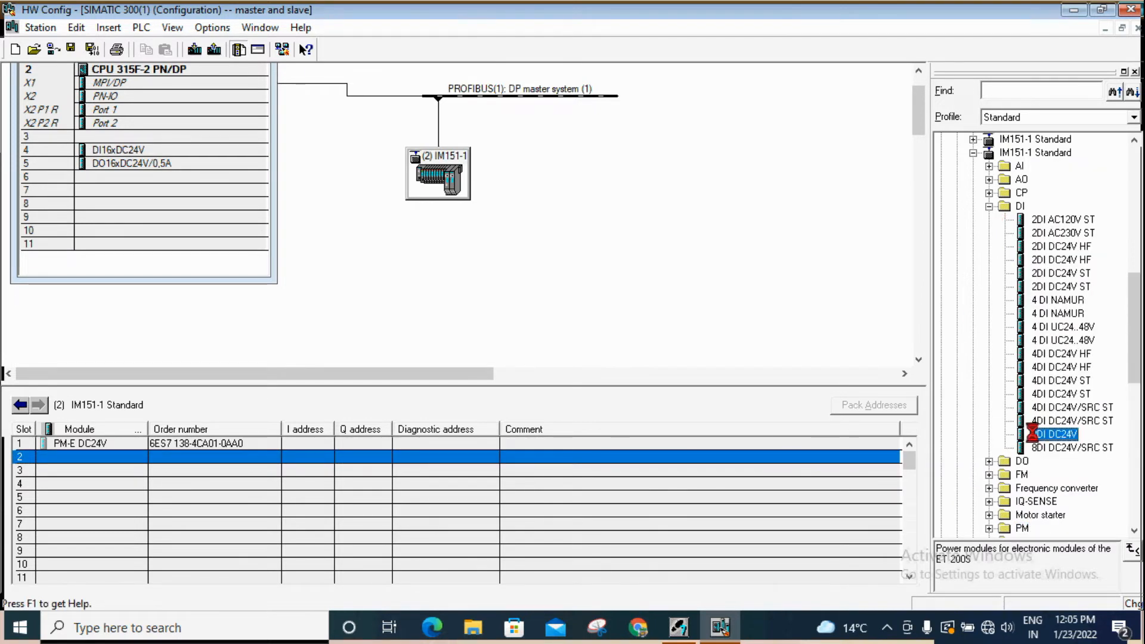
pyautogui.click(990, 206)
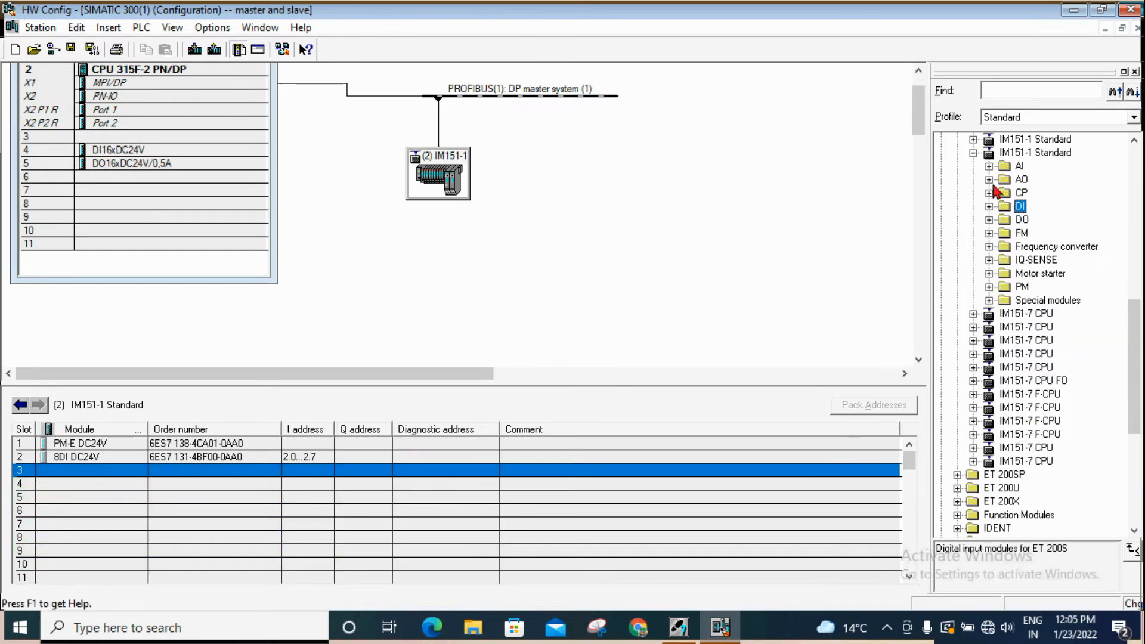
# - Insert the digital output module 8DO DC24V/0.5A (6ES7 132-4BF00-0AA0) into slot 3 of the slave and collapse the DO catalog folder
pyautogui.click(990, 220)
pyautogui.scroll(-1, 1013, 385)
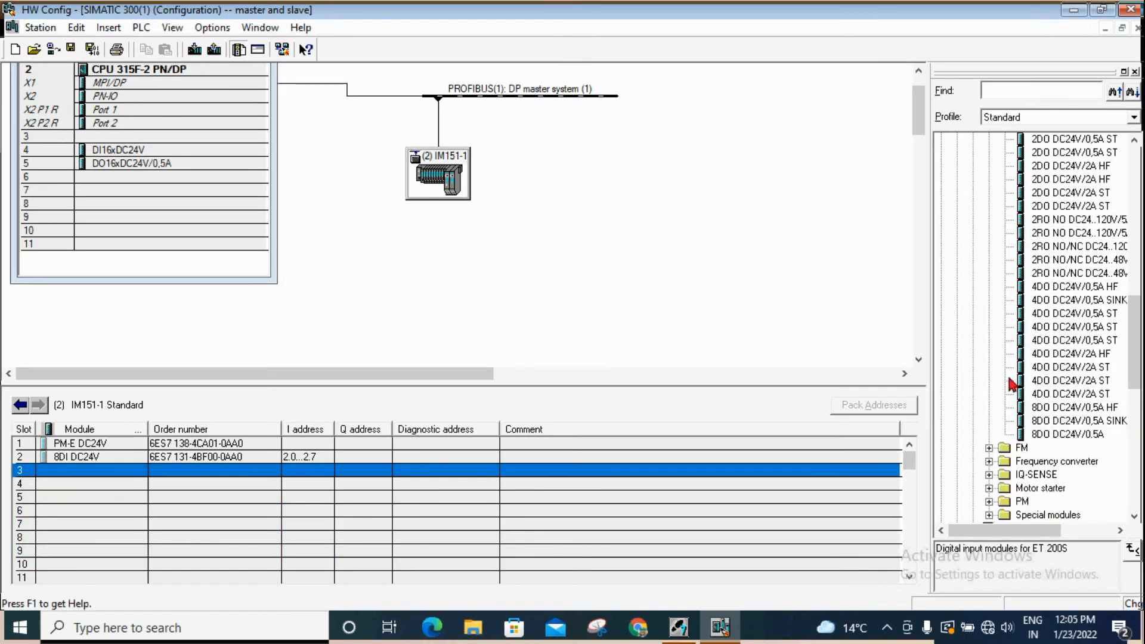
pyautogui.doubleClick(1054, 434)
pyautogui.scroll(3, 1035, 222)
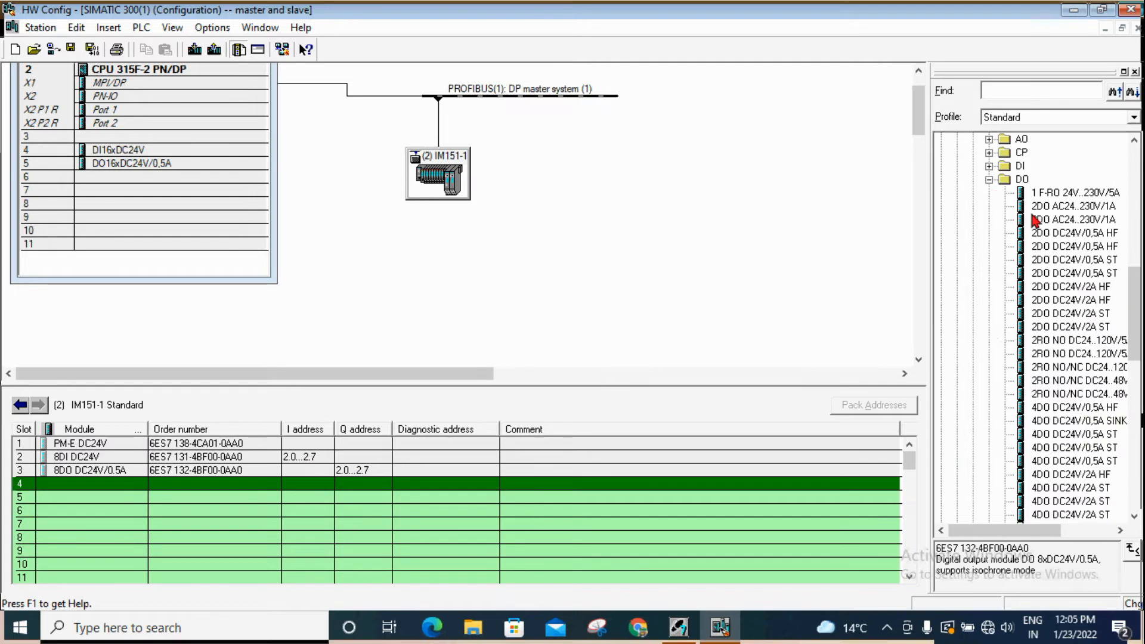
pyautogui.click(990, 179)
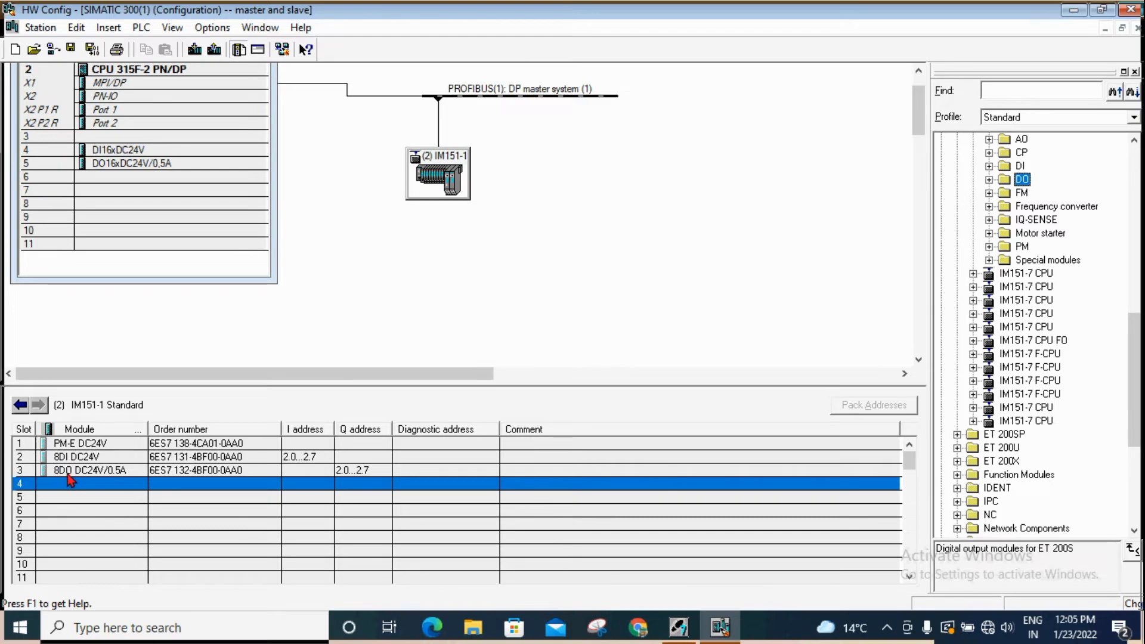
# - Insert the analog input module 2AI I 2WIRE ST (6ES7 134-4GB01-0AB0) into slot 4 of the slave and collapse the AI catalog folder
pyautogui.click(146, 488)
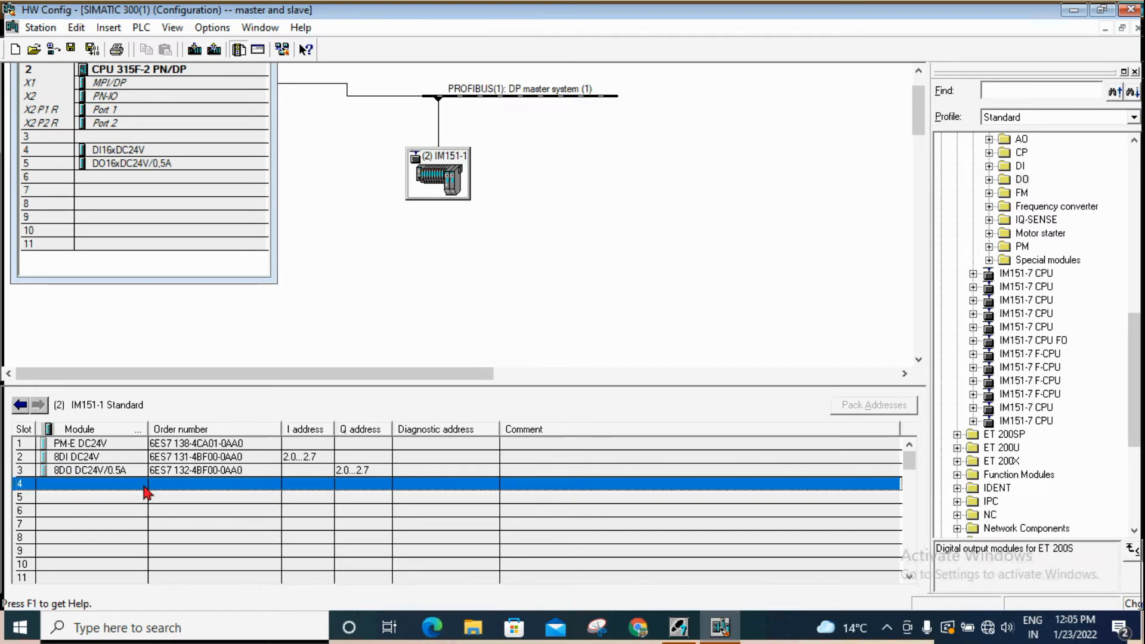
pyautogui.scroll(2, 986, 274)
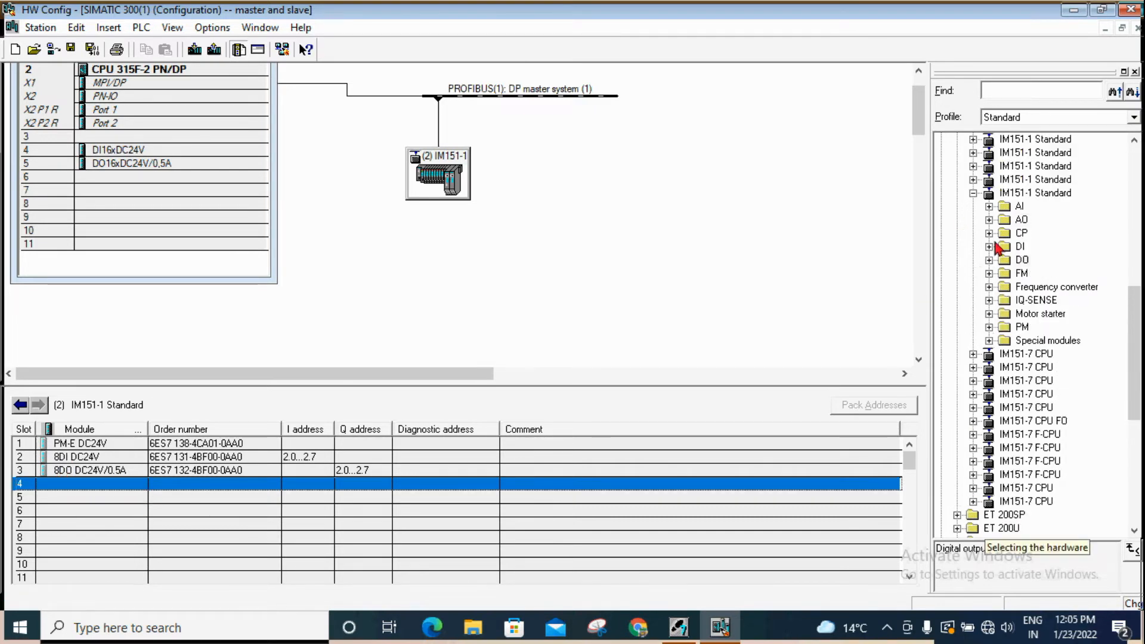
pyautogui.click(990, 208)
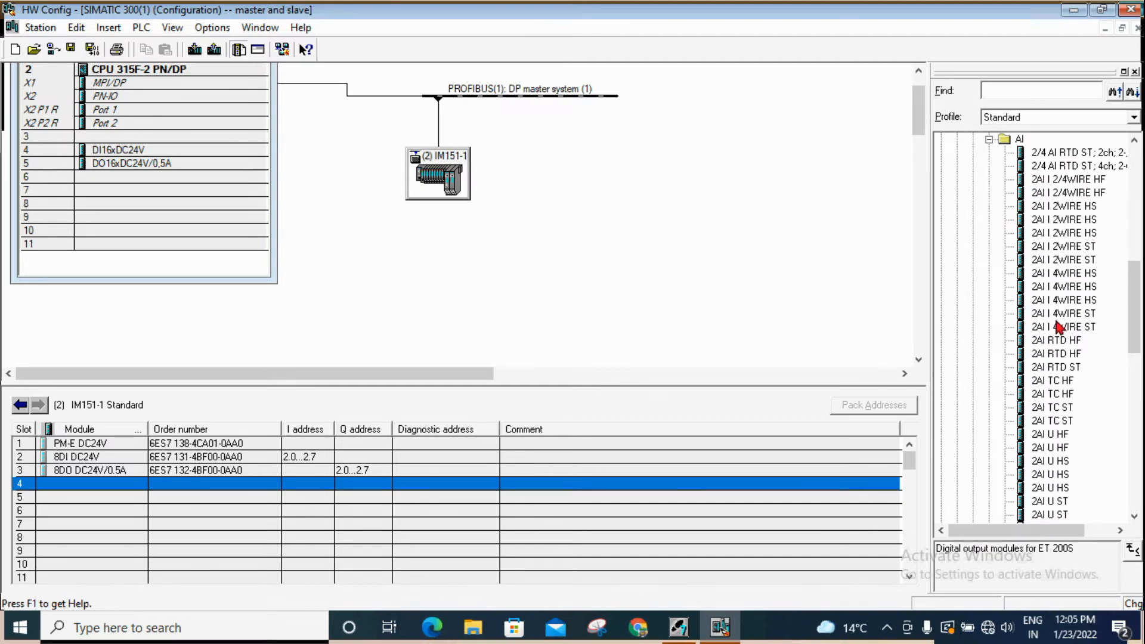
pyautogui.doubleClick(1065, 259)
pyautogui.scroll(1, 1017, 232)
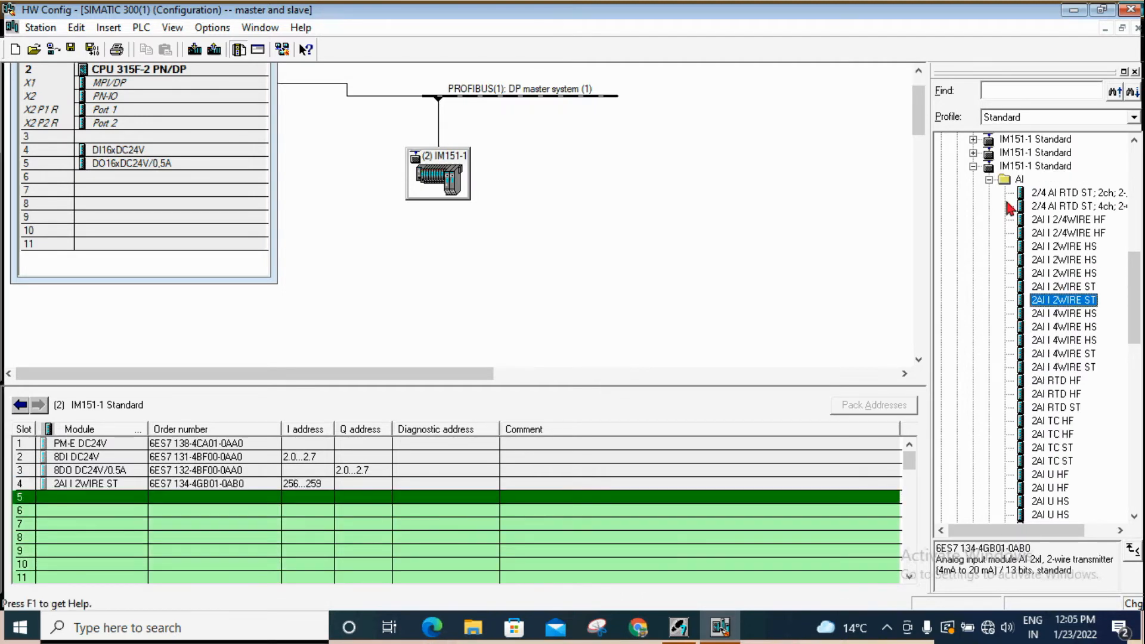
pyautogui.click(989, 179)
# - Insert the analog output module 2AO I ST (6ES7 135-4GB01-0AB0) into slot 5 of the slave and collapse the AO catalog folder
pyautogui.click(989, 193)
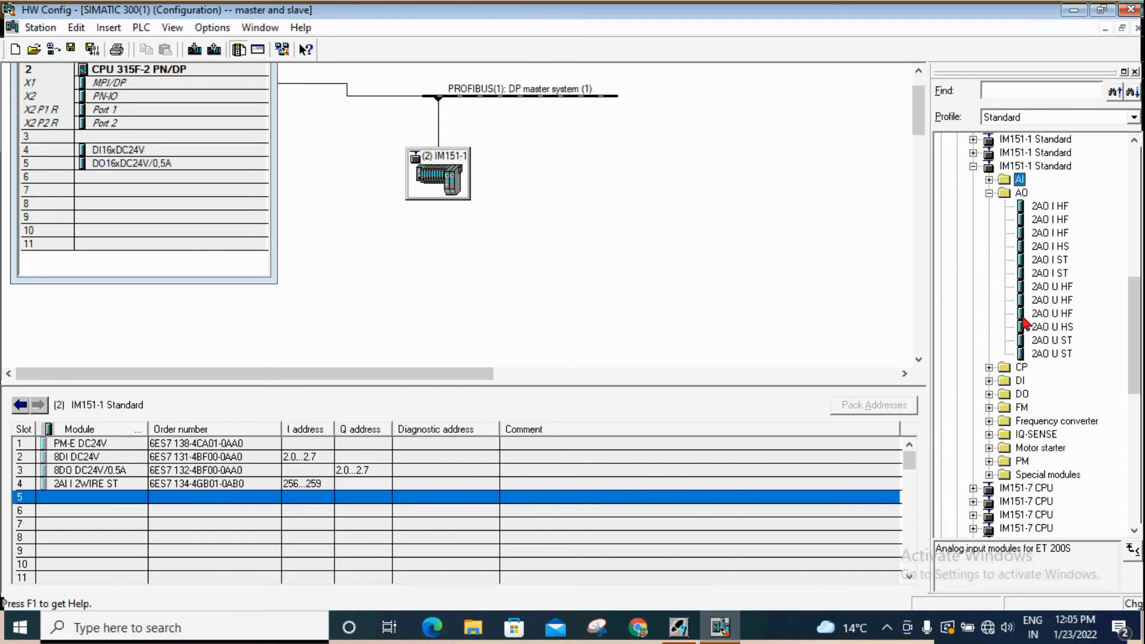
pyautogui.doubleClick(1036, 273)
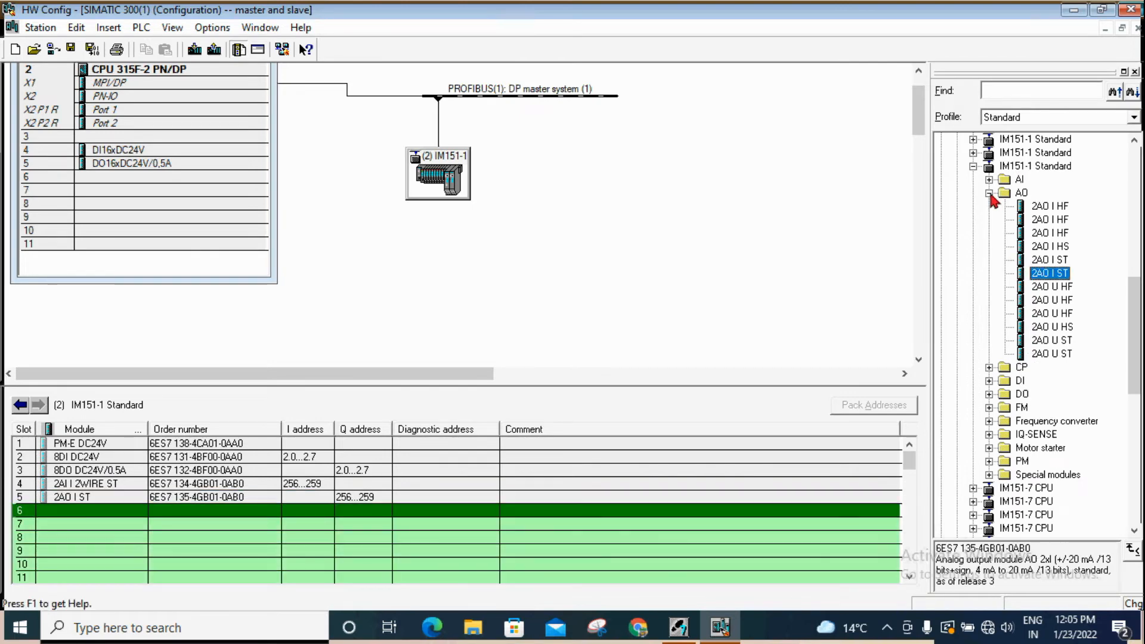
pyautogui.click(989, 193)
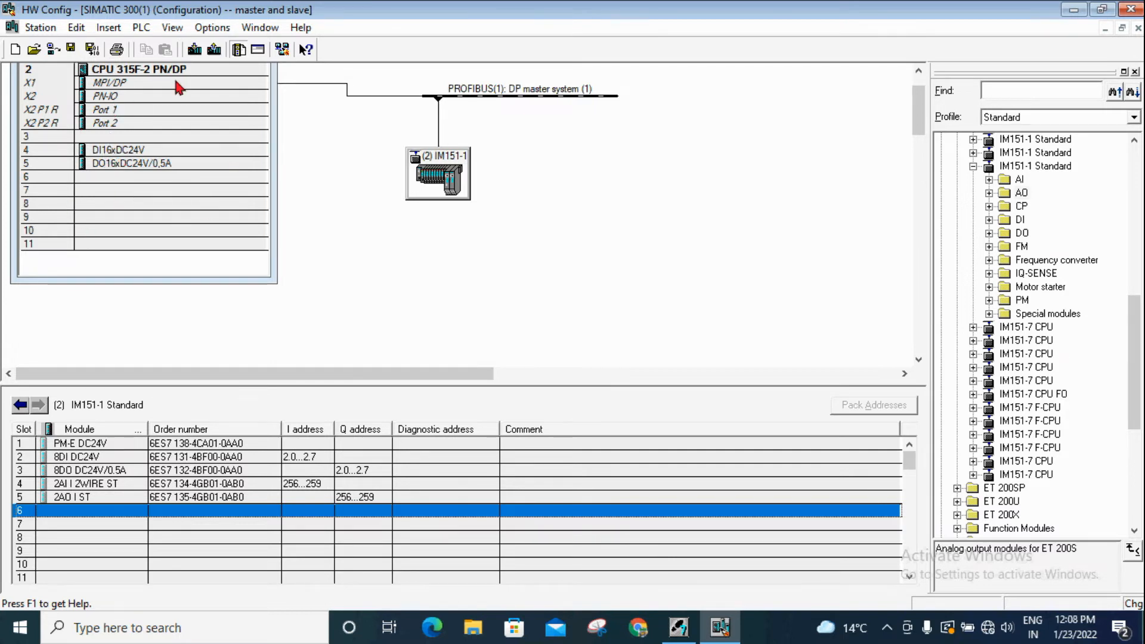
# - Check the central rack's DI addresses, try to set the slave's 8DI DC24V input start address to 1, and accept the suggested address 2
pyautogui.click(122, 156)
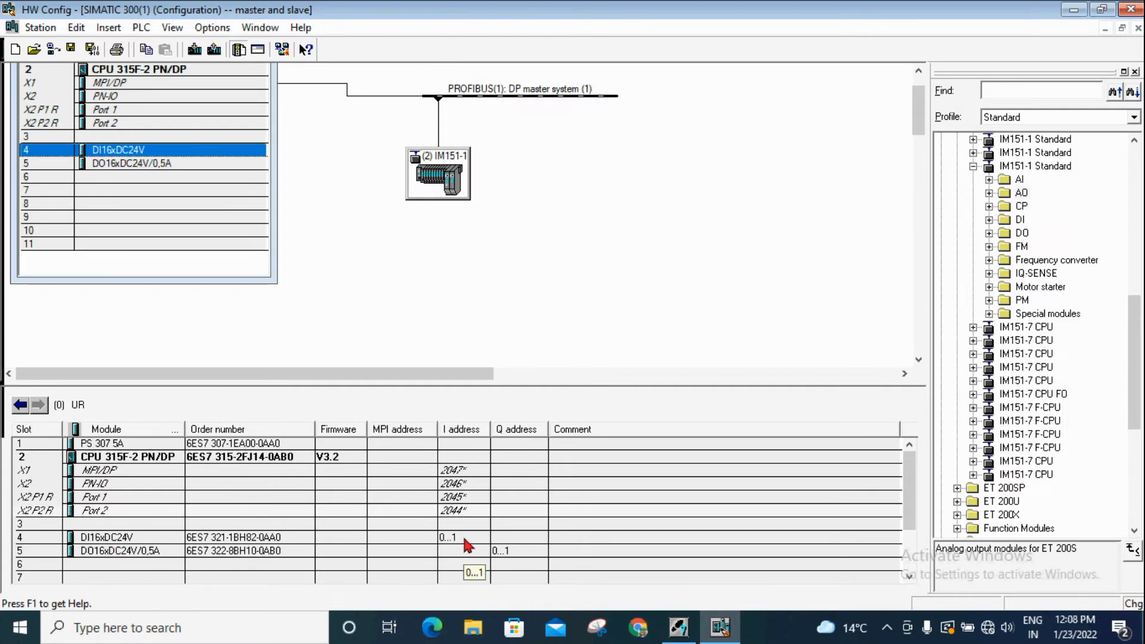
pyautogui.click(440, 180)
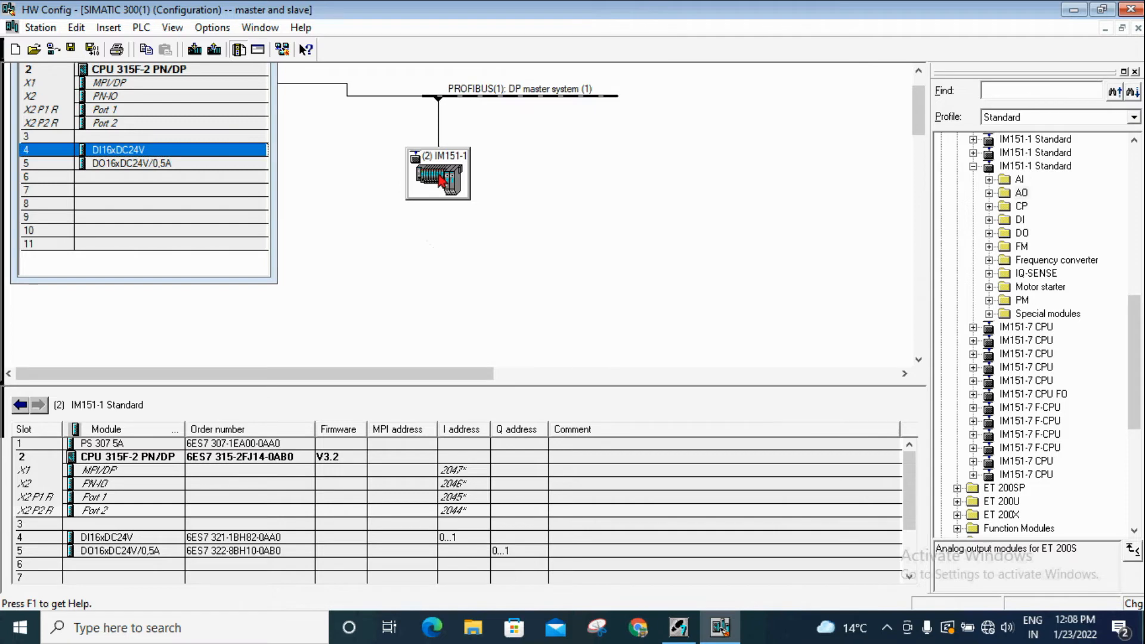
pyautogui.click(281, 459)
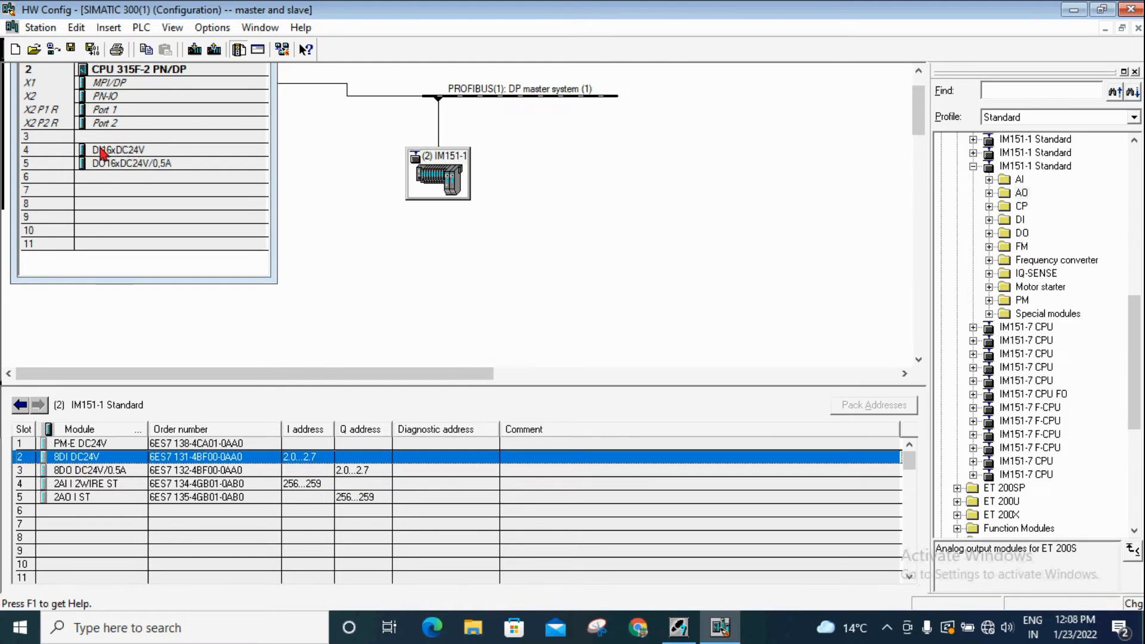
pyautogui.doubleClick(291, 459)
pyautogui.click(428, 158)
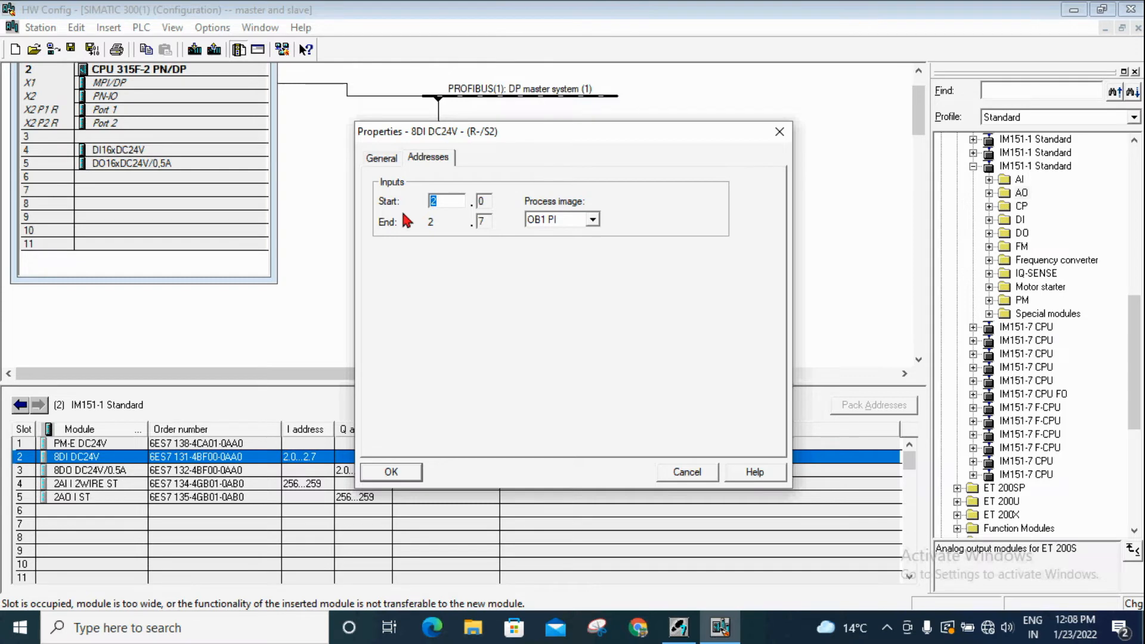
pyautogui.write('1')
pyautogui.press('Return')
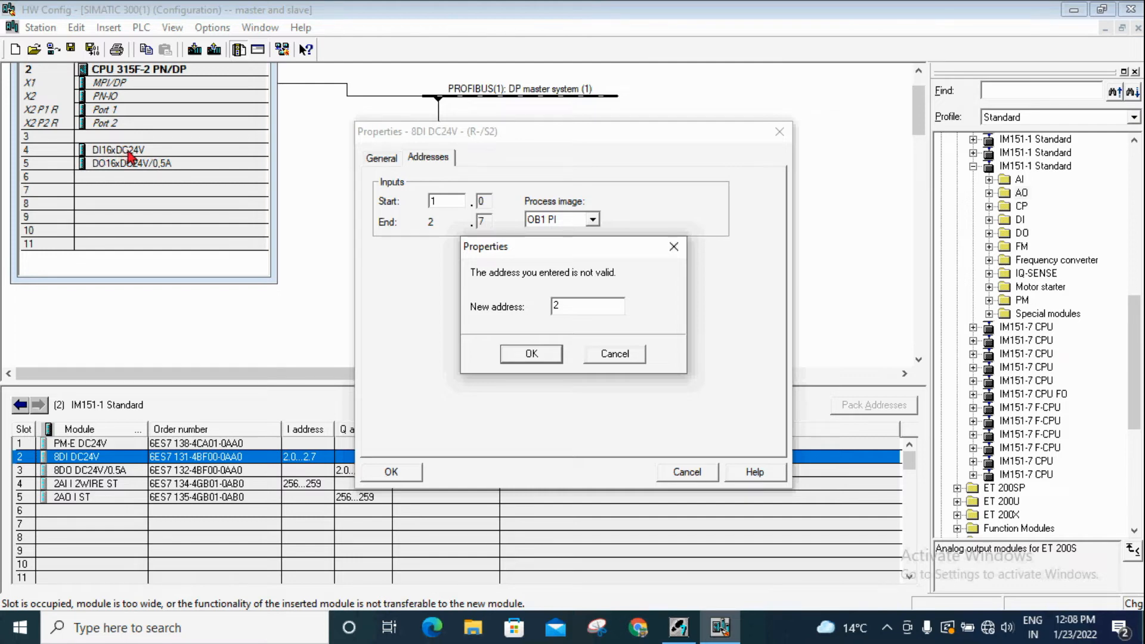
pyautogui.click(535, 354)
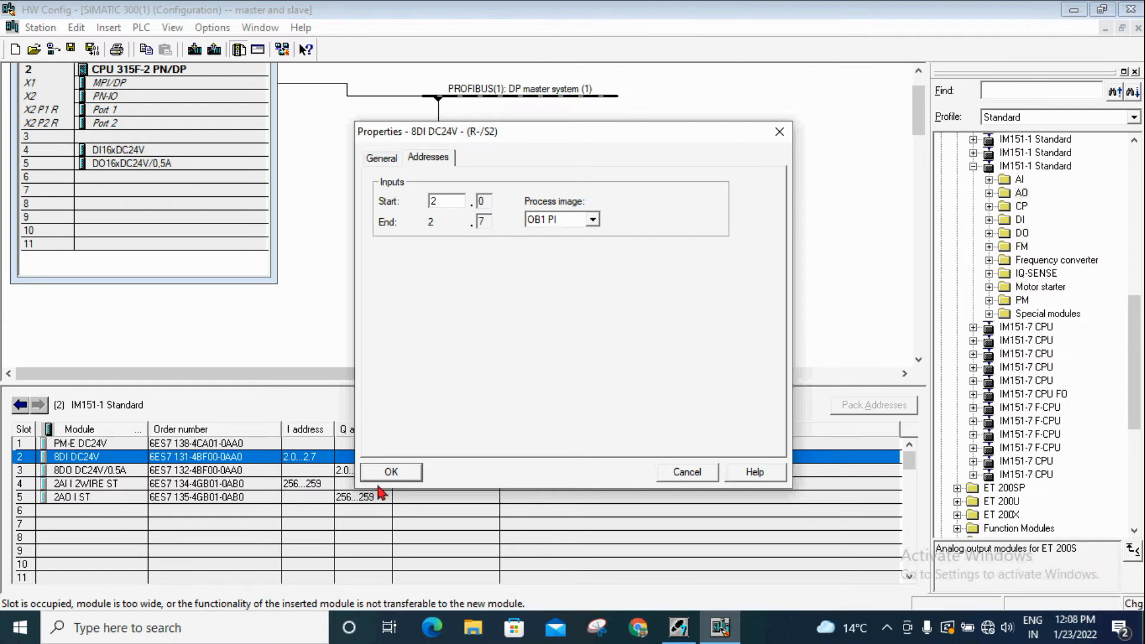
pyautogui.click(393, 474)
# - Review the address properties of the slave's 8DI DC24V module and the addresses of the central rack's DI and DO modules
pyautogui.click(446, 175)
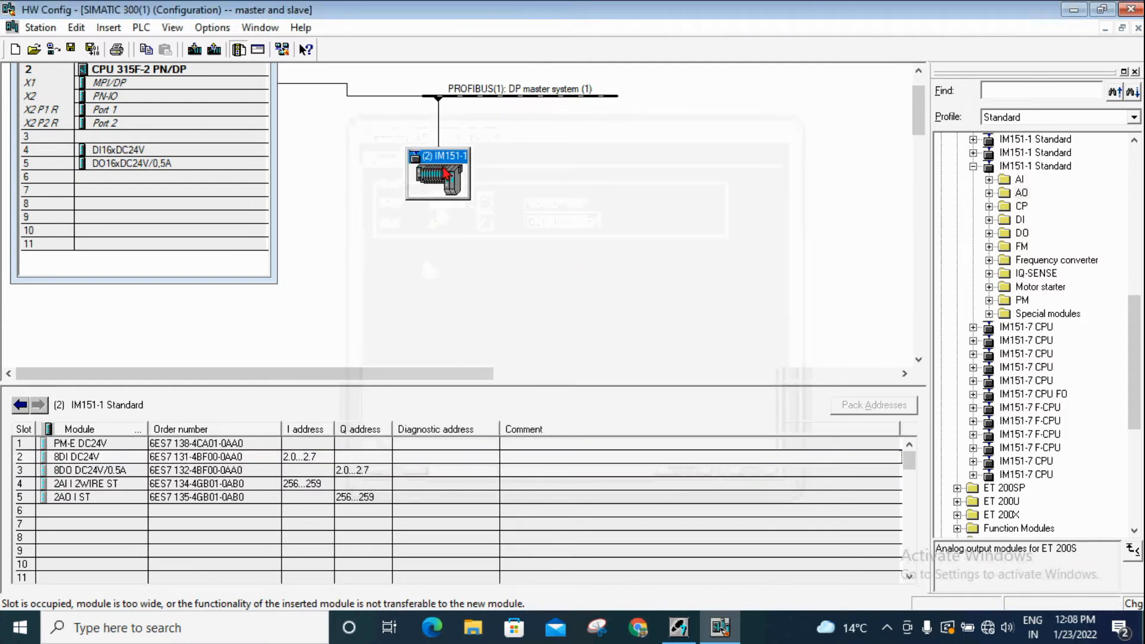
pyautogui.doubleClick(75, 460)
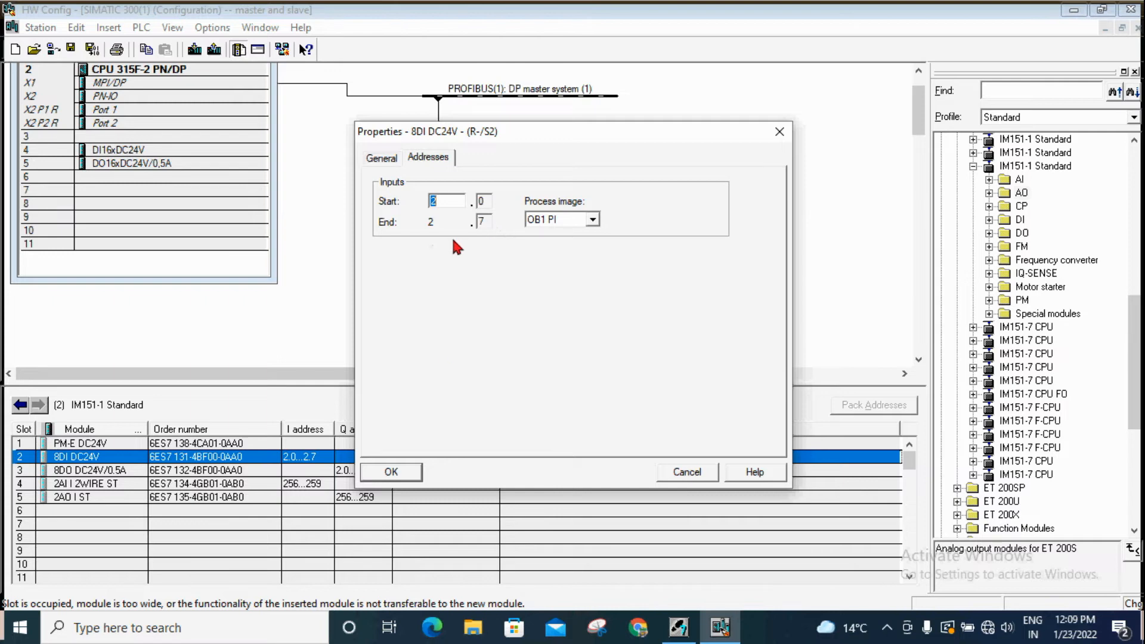
pyautogui.click(397, 472)
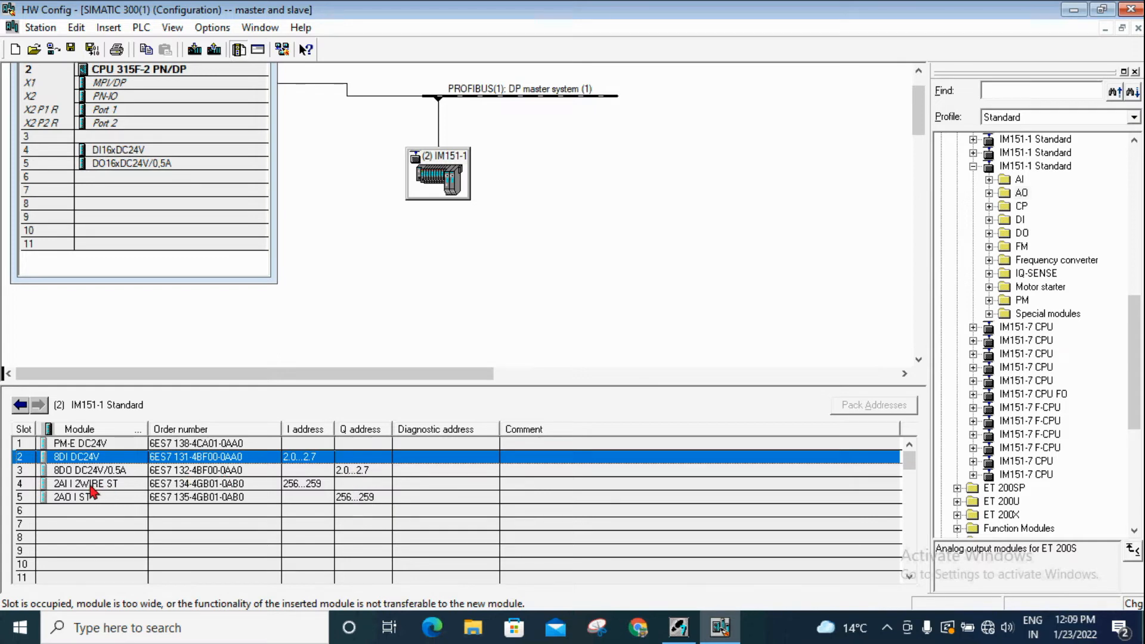
pyautogui.click(161, 151)
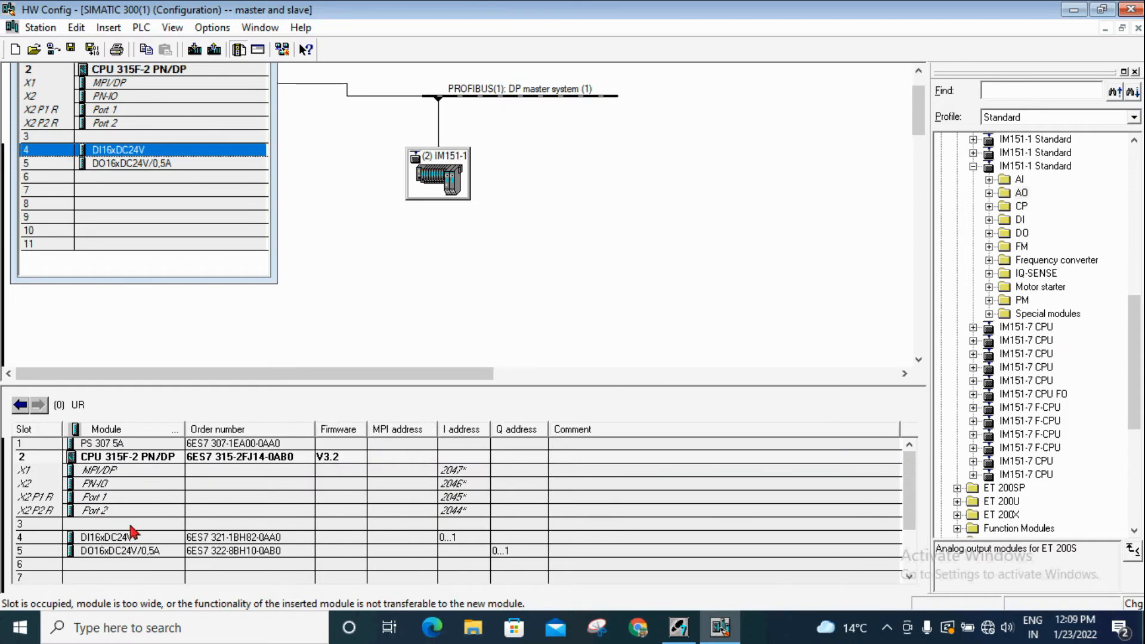
pyautogui.scroll(-1, 156, 556)
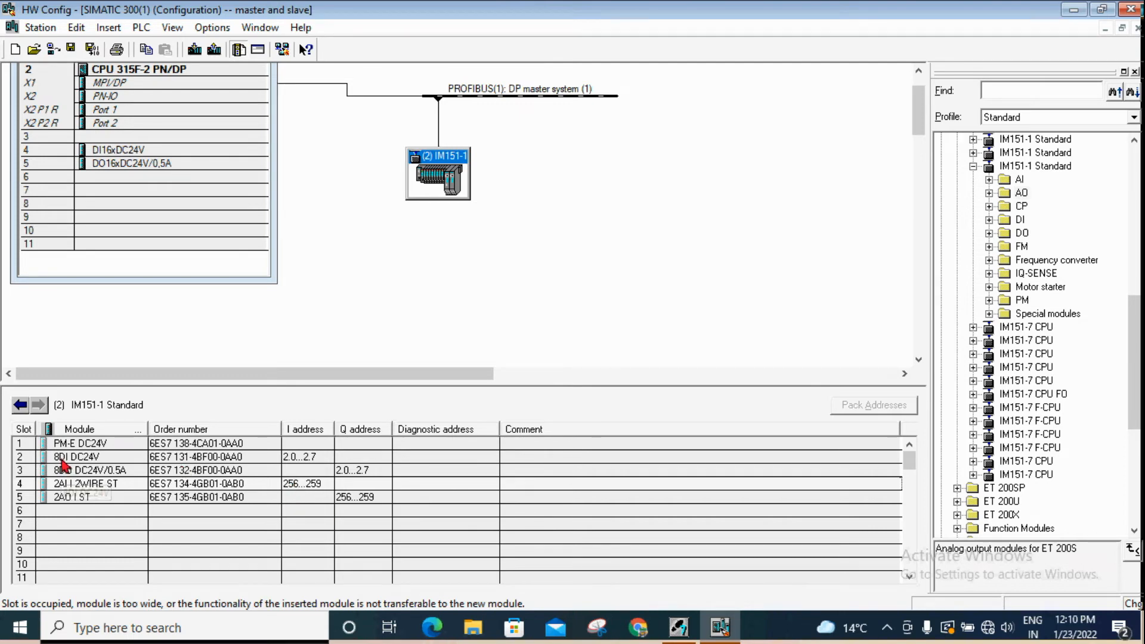
# - Try input start address 2 for the slave's 2AI I 2WIRE ST module, accept the suggested address 3, and recheck its address properties
pyautogui.doubleClick(290, 485)
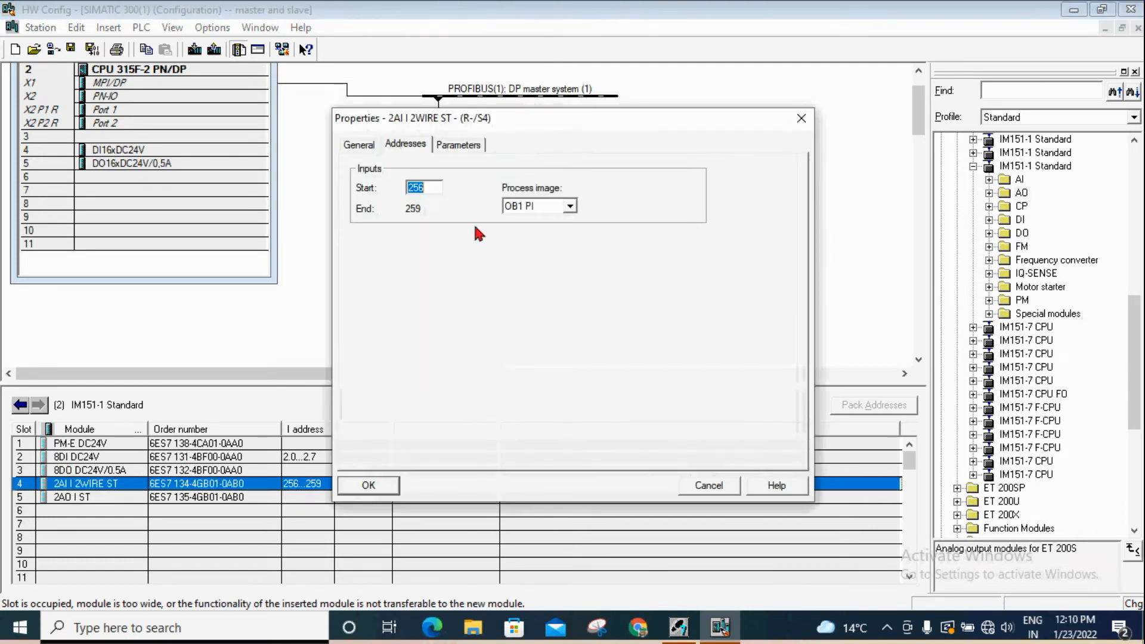
pyautogui.moveTo(557, 123); pyautogui.dragTo(698, 88)
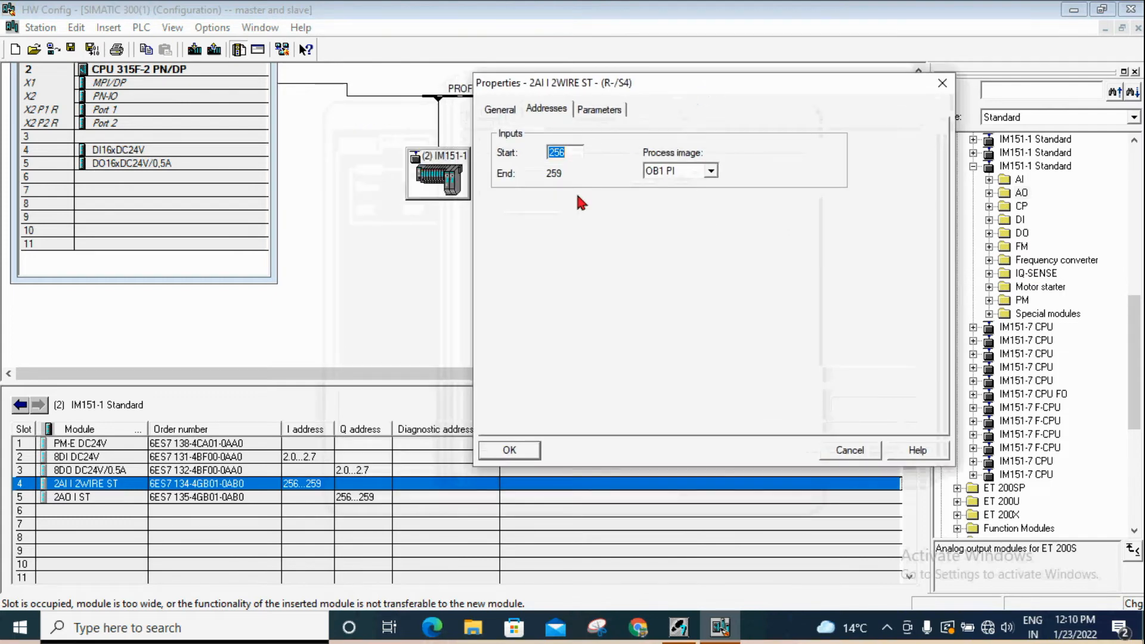
pyautogui.moveTo(686, 89); pyautogui.dragTo(777, 91)
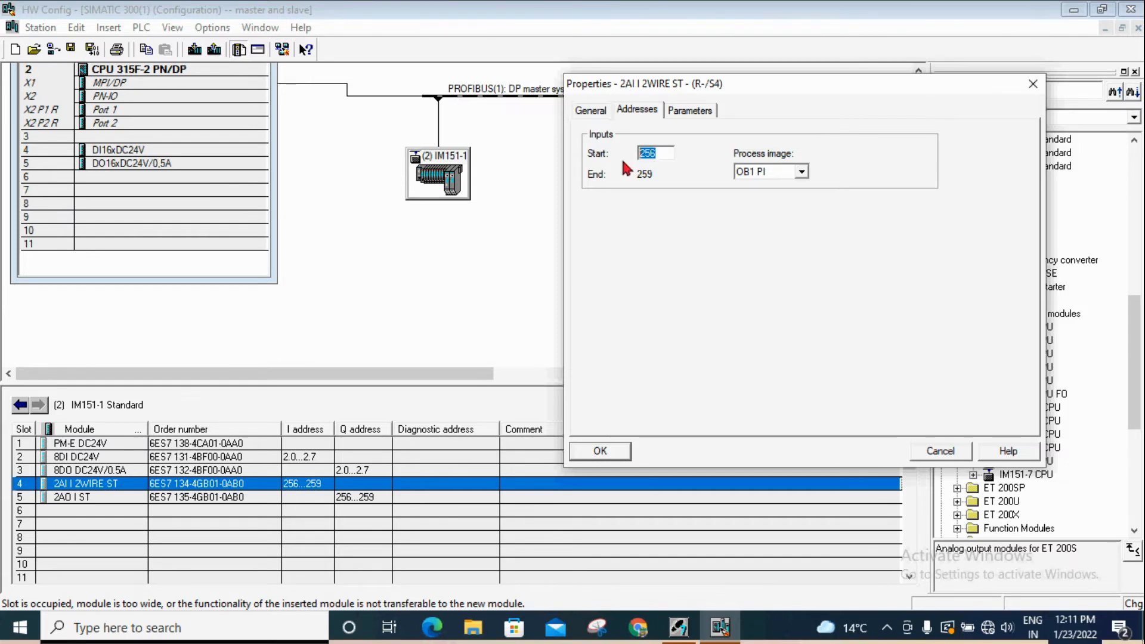
pyautogui.write('2')
pyautogui.press('Return')
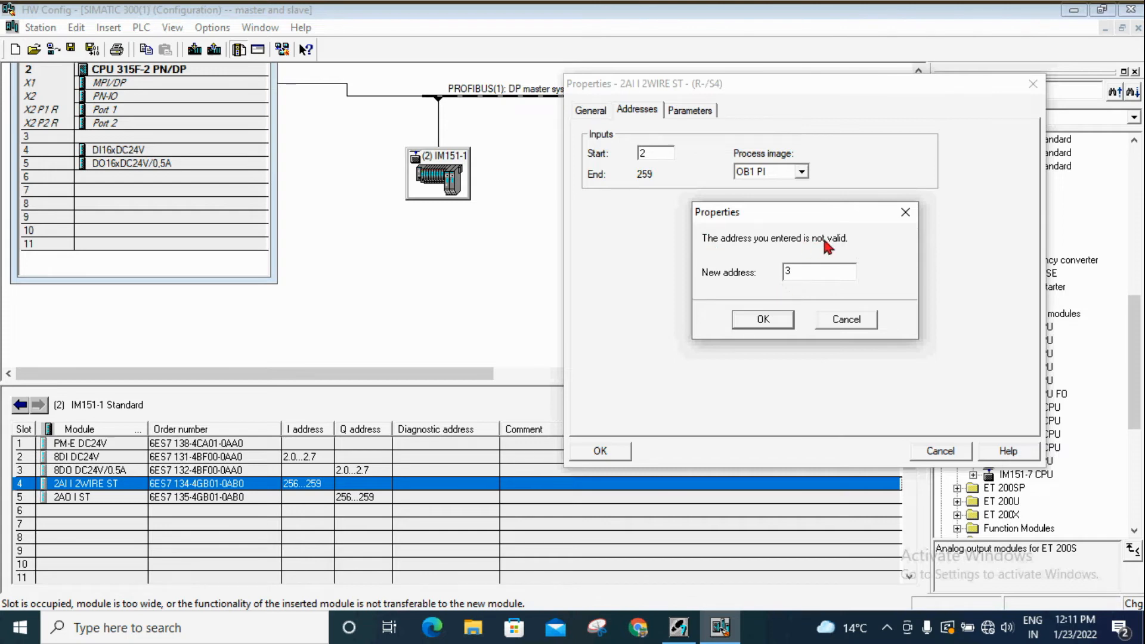
pyautogui.click(765, 319)
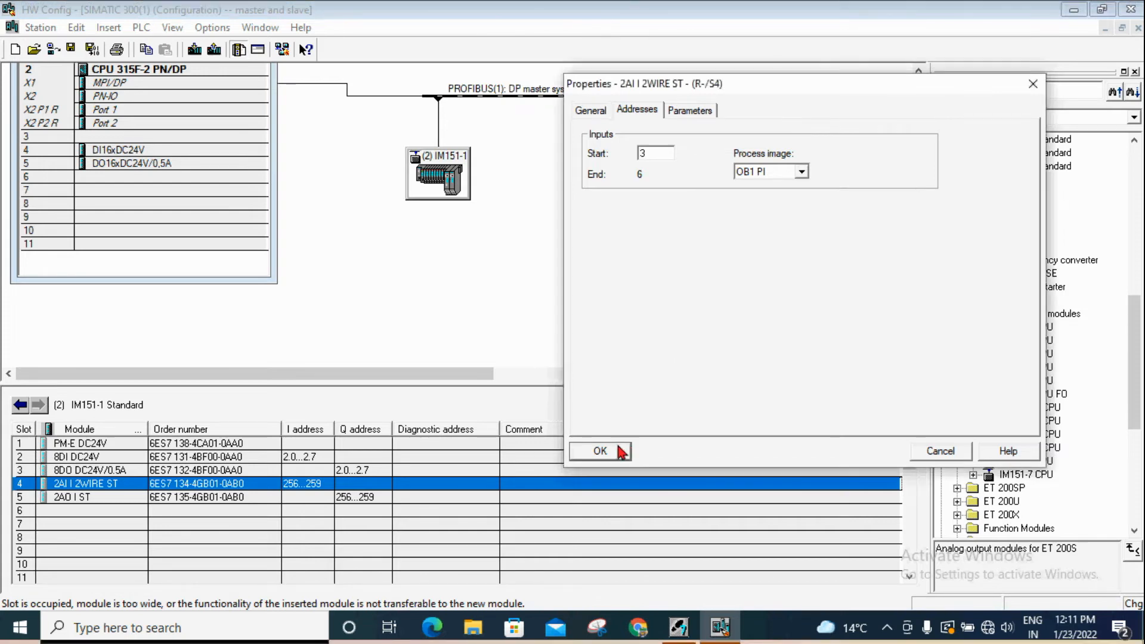
pyautogui.click(600, 451)
pyautogui.doubleClick(303, 483)
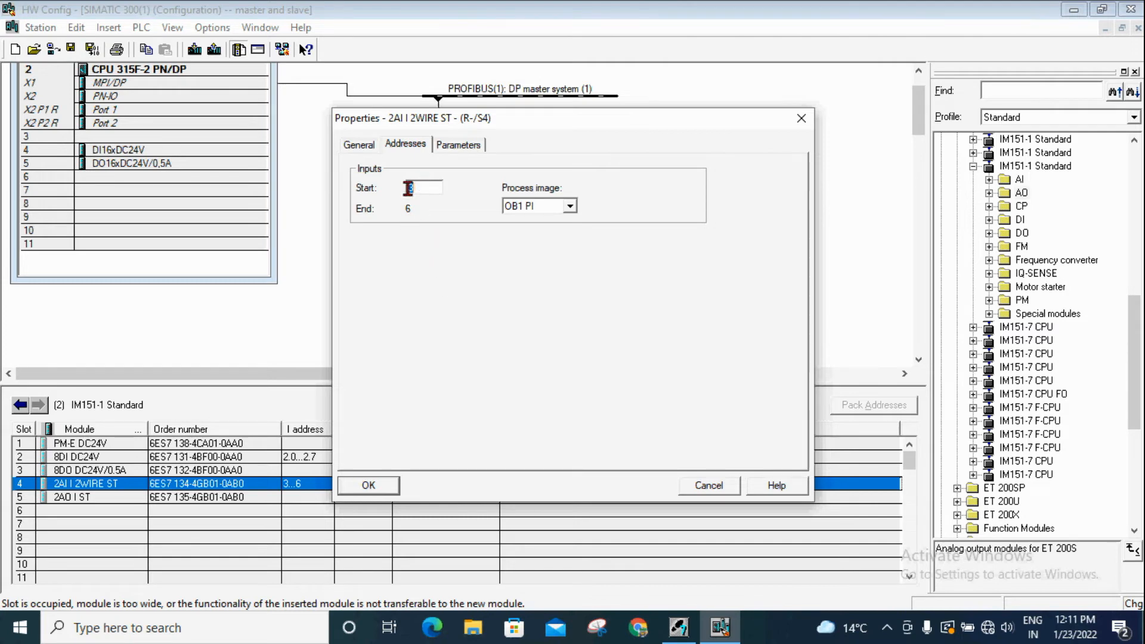
pyautogui.click(368, 485)
# - Set the output start address of the 2AO I ST module in slot 5 to 3, and review the central rack and slave addresses
pyautogui.doubleClick(228, 501)
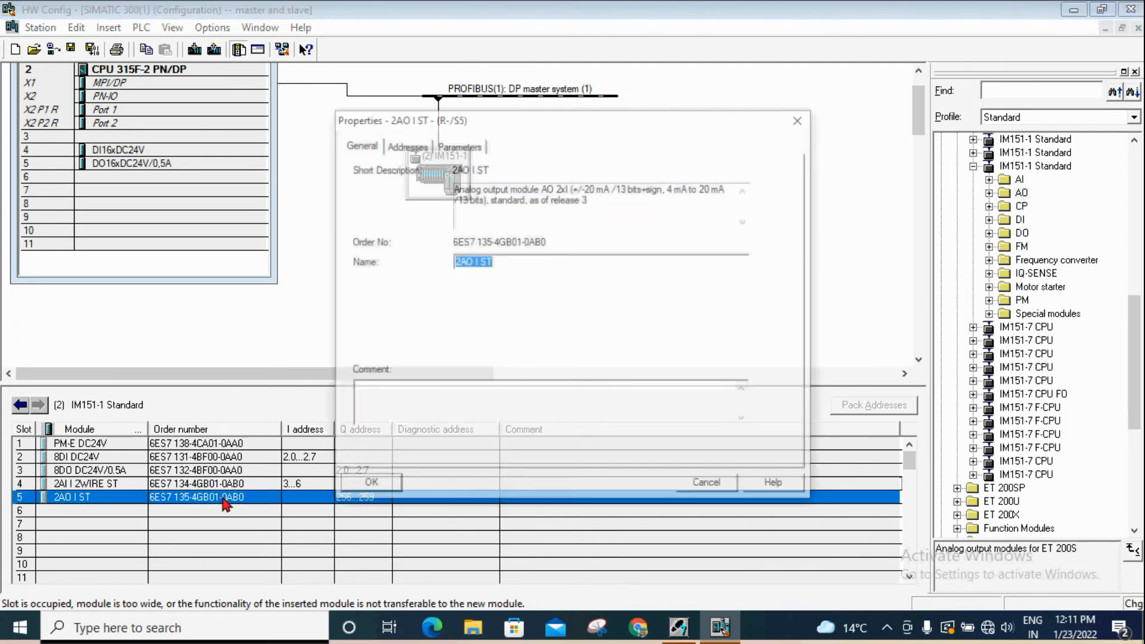
pyautogui.click(406, 144)
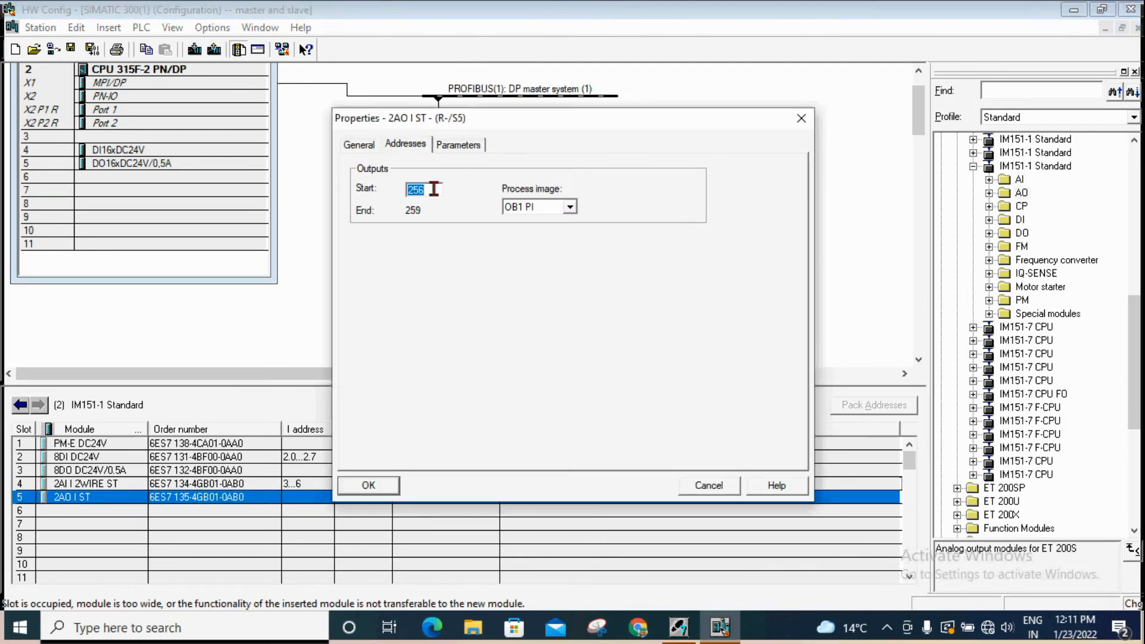
pyautogui.write('3')
pyautogui.press('Return')
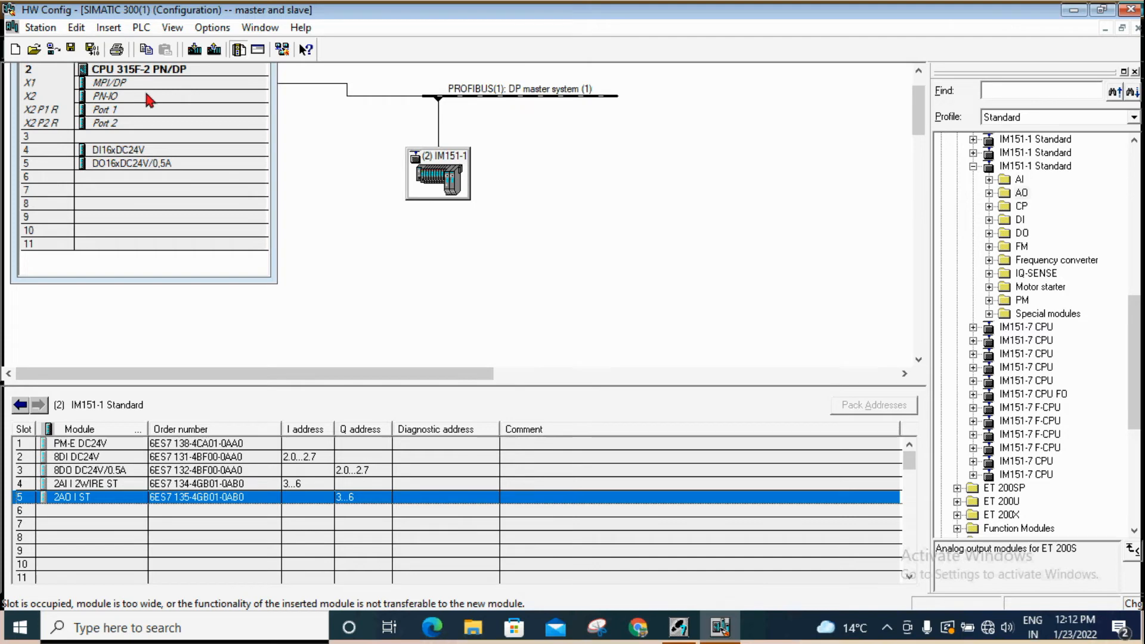
pyautogui.click(175, 96)
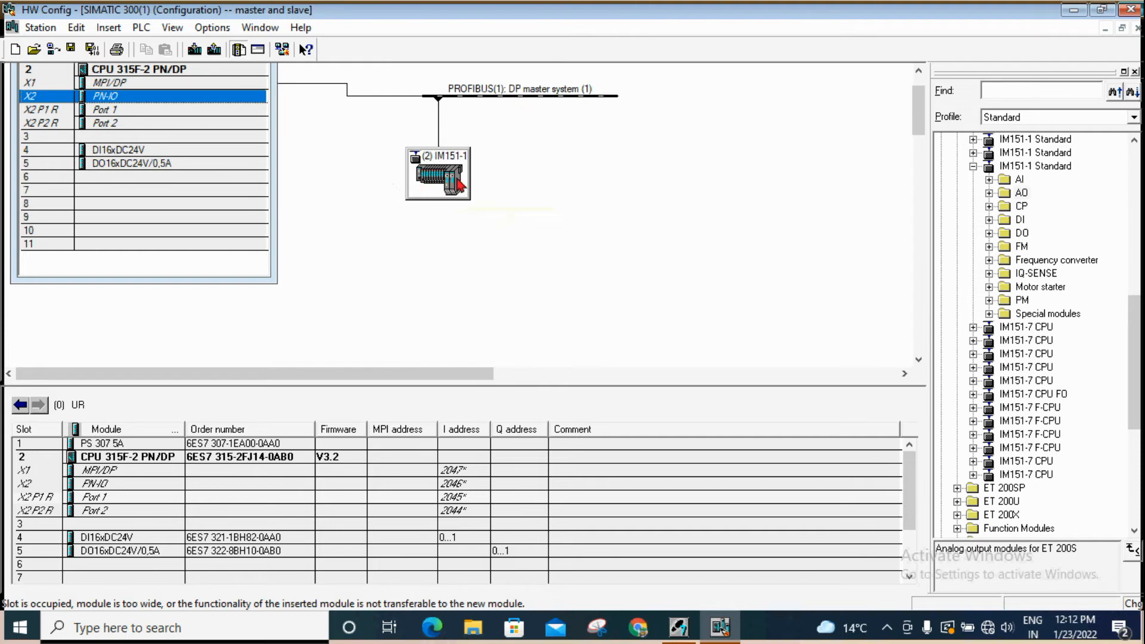
pyautogui.click(434, 185)
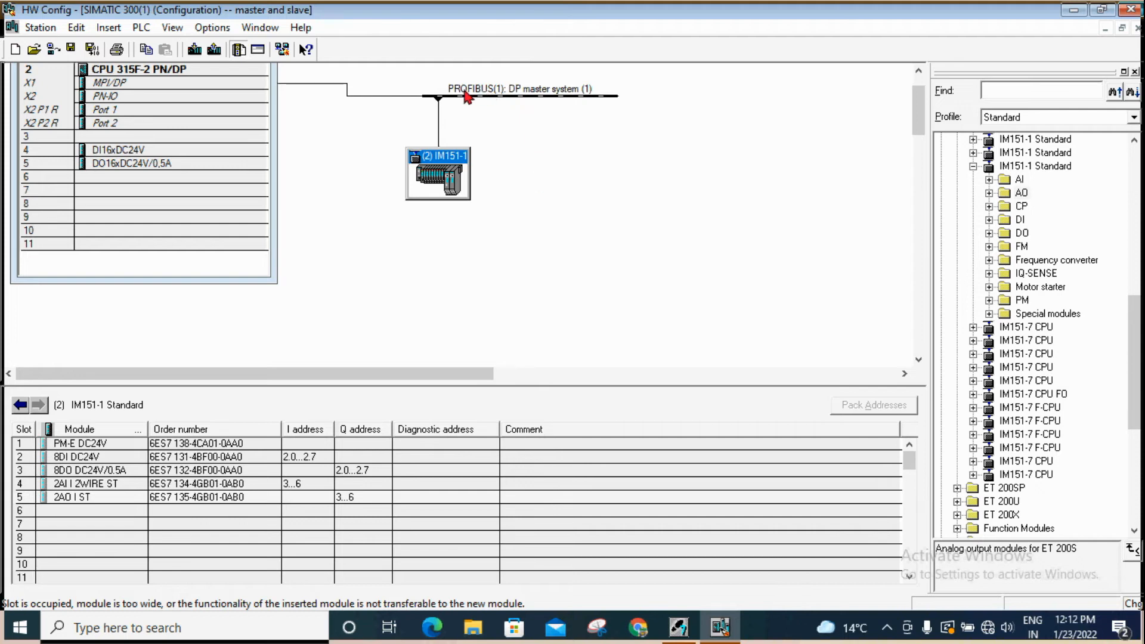
# - Review the DP master system's slave list and the IM151-1 slave's modules, and browse the ET 200S and ET 200L catalog folders
pyautogui.click(537, 97)
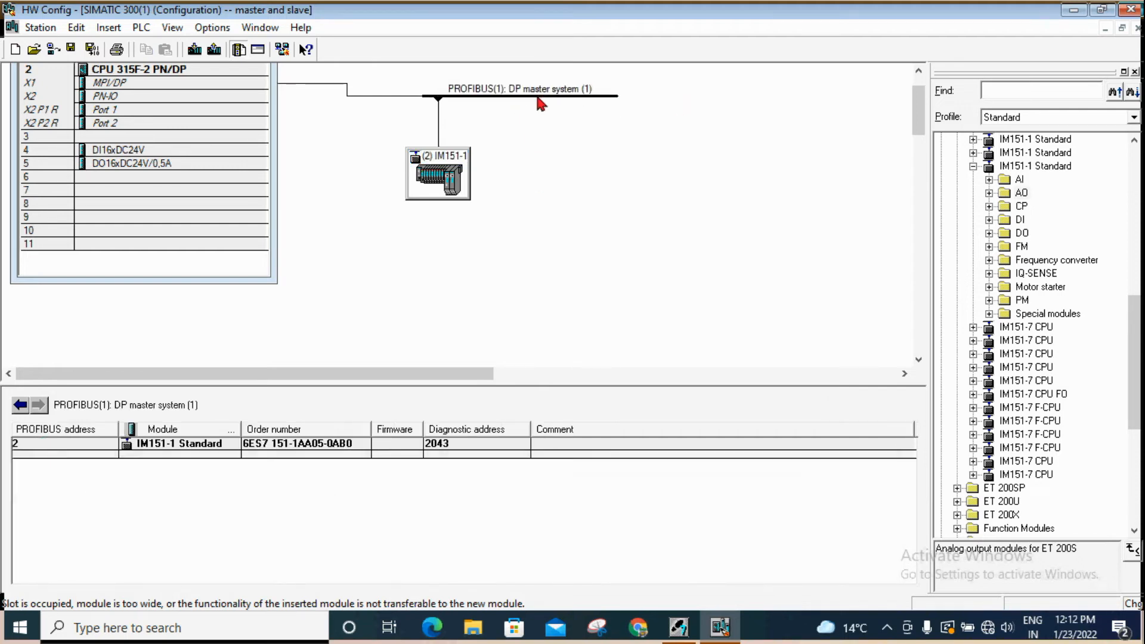
pyautogui.click(449, 182)
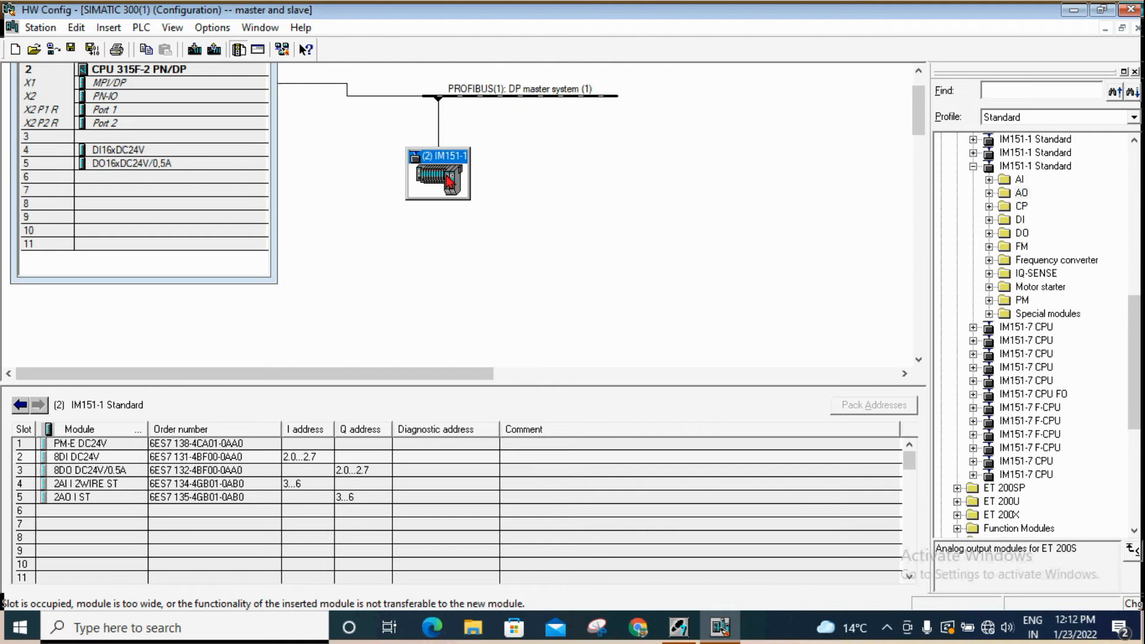
pyautogui.click(974, 166)
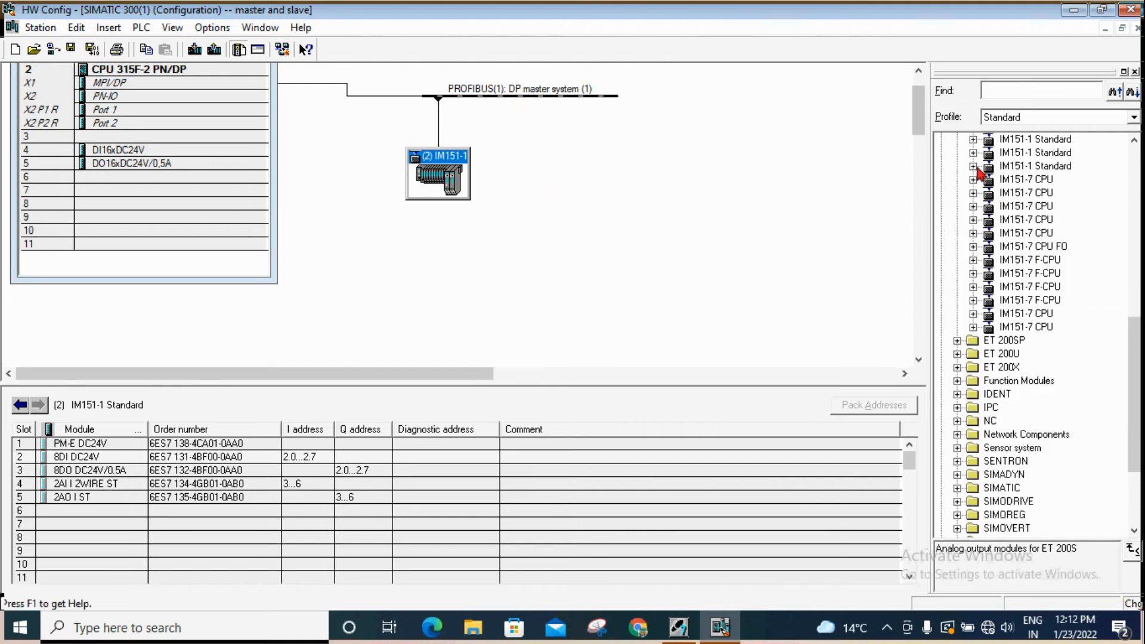
pyautogui.click(981, 167)
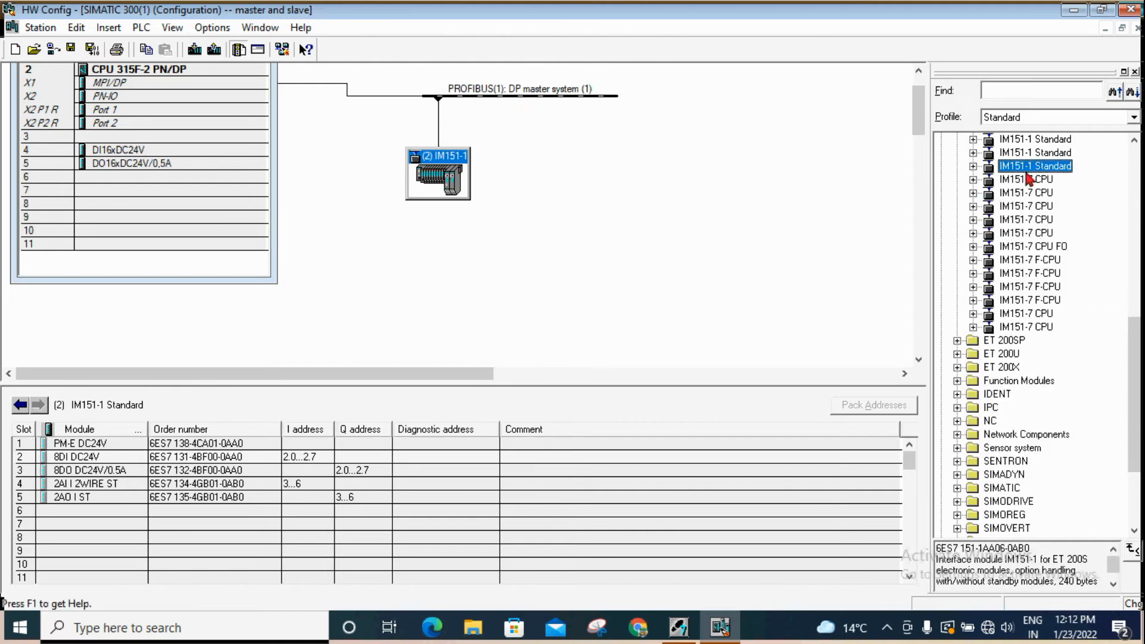
pyautogui.scroll(7, 993, 254)
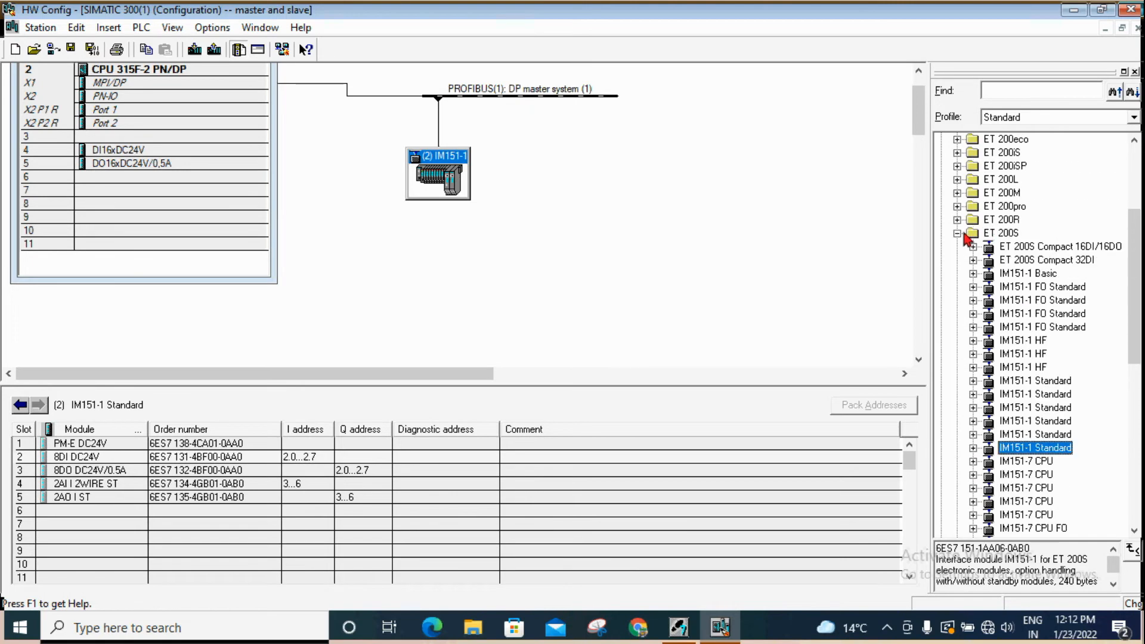
pyautogui.click(959, 234)
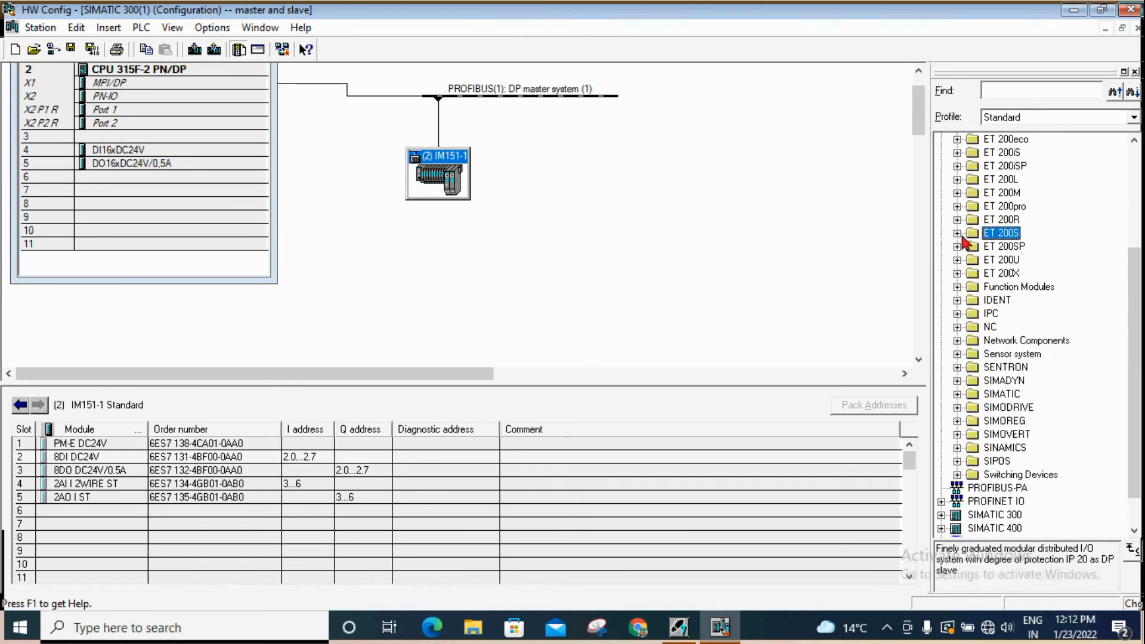
pyautogui.click(957, 180)
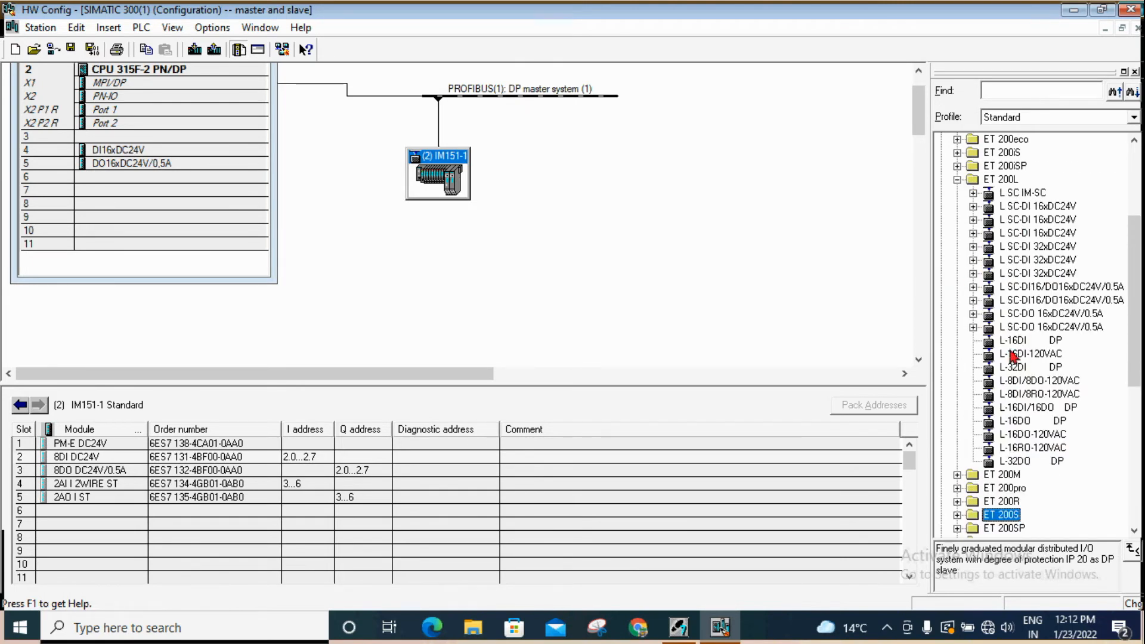
pyautogui.click(958, 180)
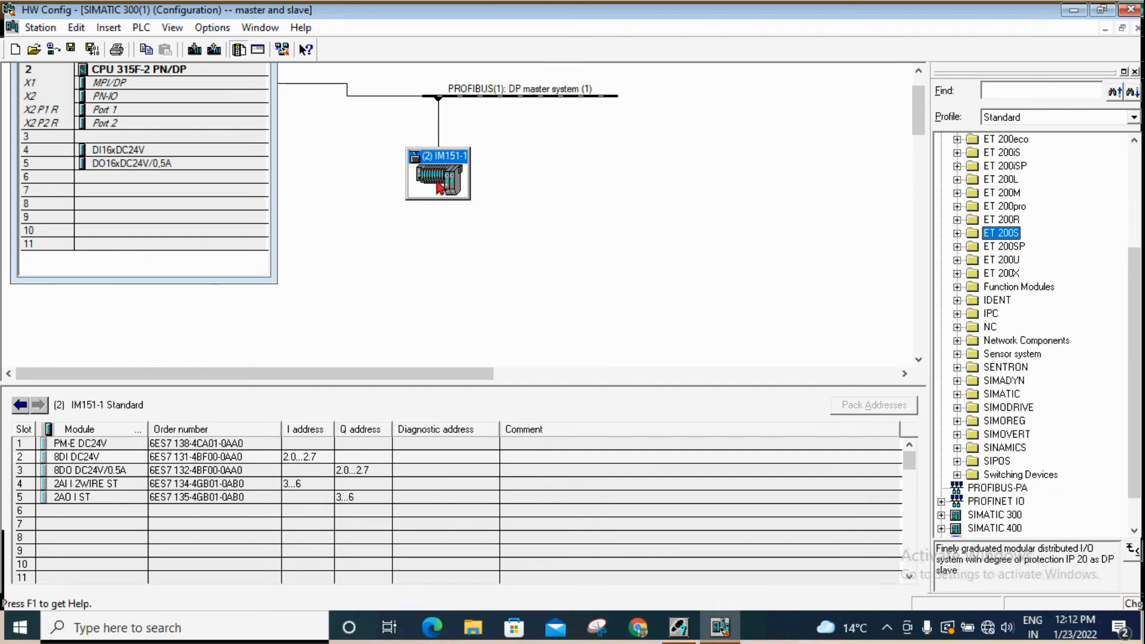
# - Copy the IM151-1 slave, paste it onto the PROFIBUS(1) DP master system as slave 3, and place it beside slave 2
pyautogui.rightClick(434, 186)
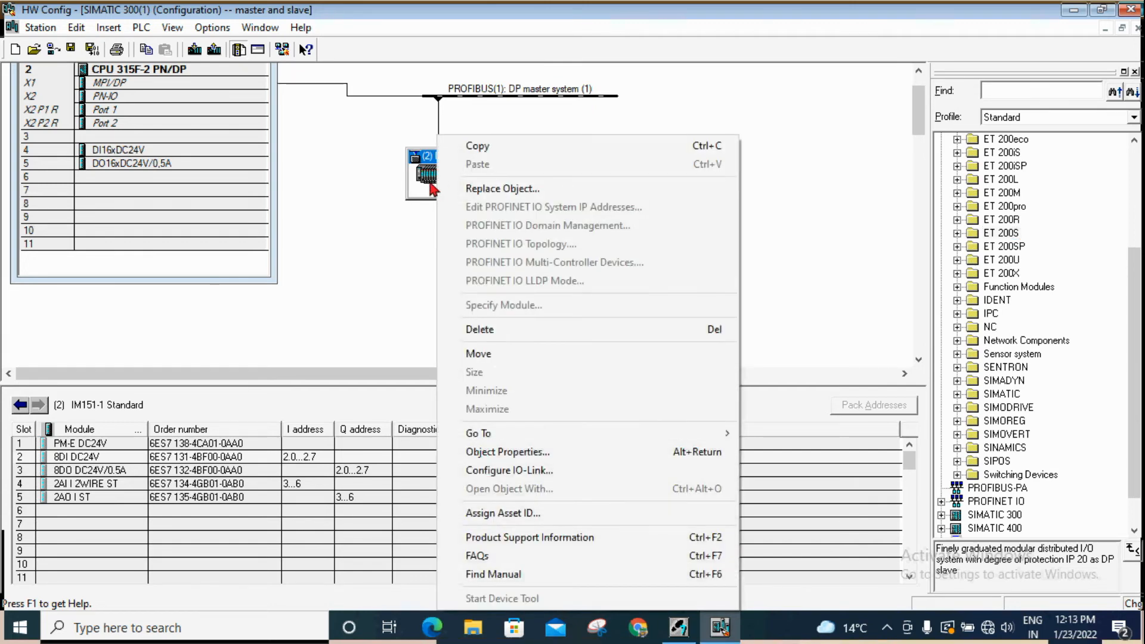
pyautogui.click(480, 146)
pyautogui.click(531, 96)
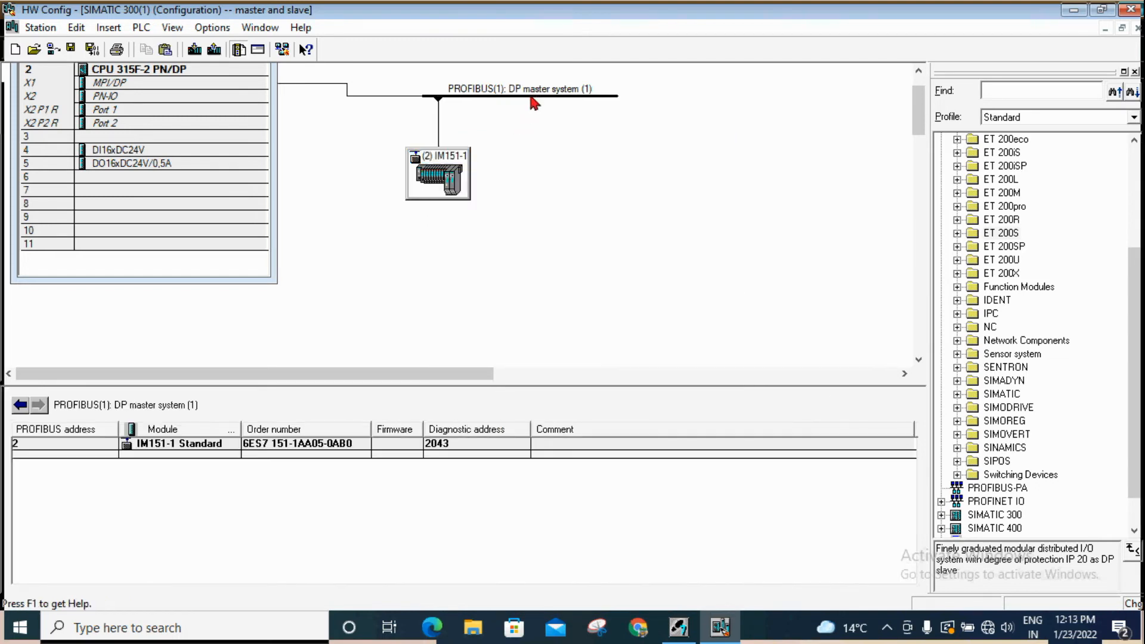
pyautogui.rightClick(531, 95)
pyautogui.click(561, 124)
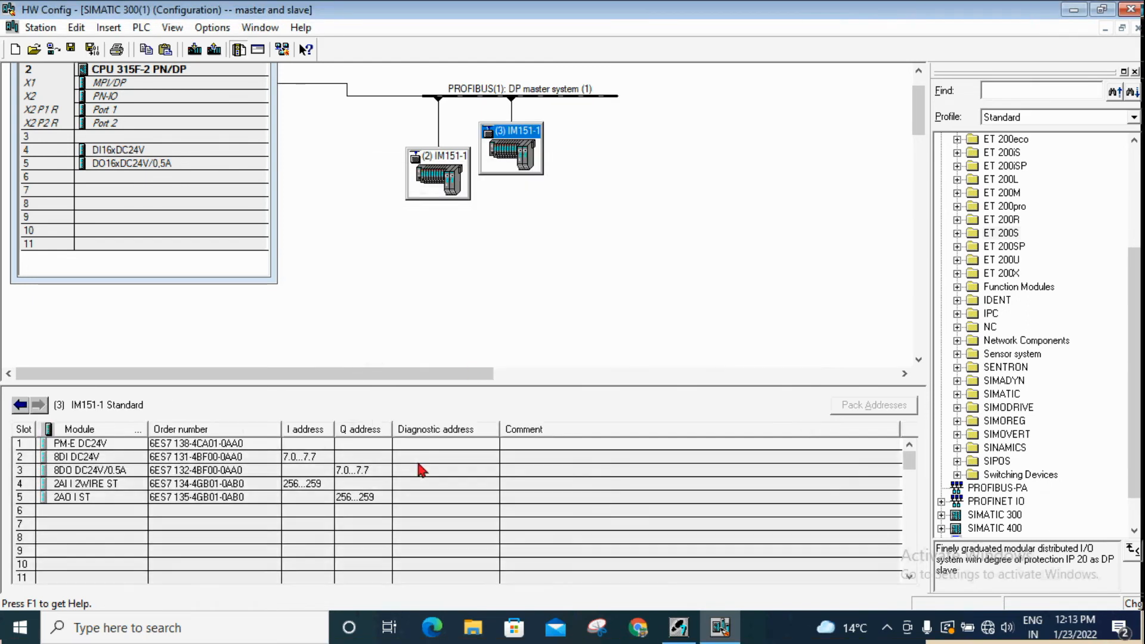
pyautogui.moveTo(509, 160); pyautogui.dragTo(548, 182)
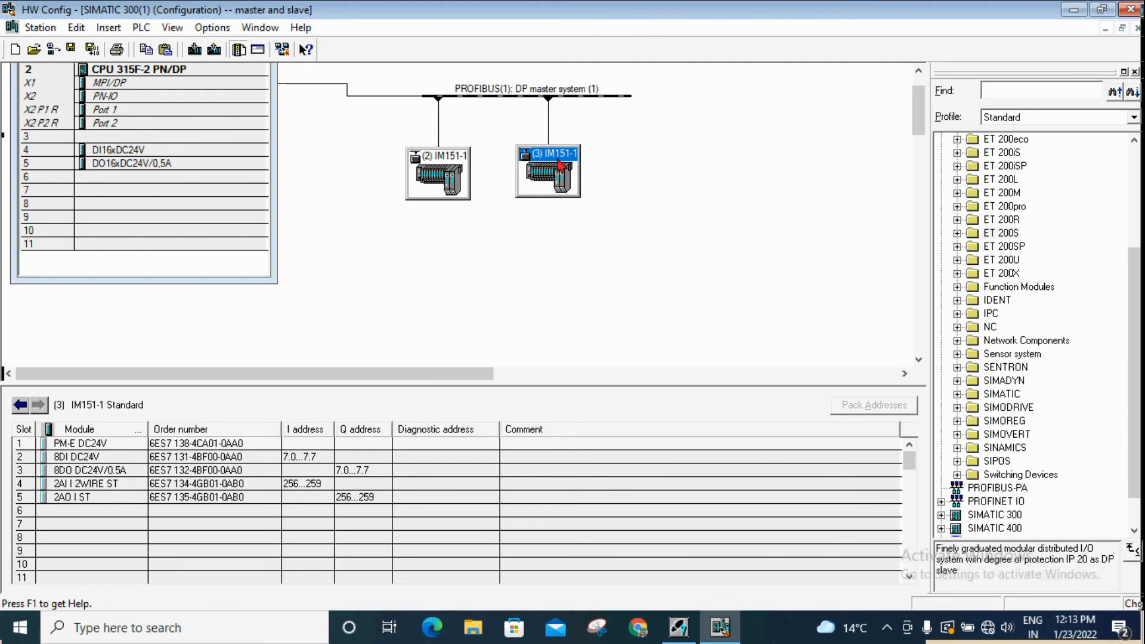
# - Compare the module I/O addresses of the copied IM151-1 slave 3 with those of the original slave 2
pyautogui.rightClick(614, 102)
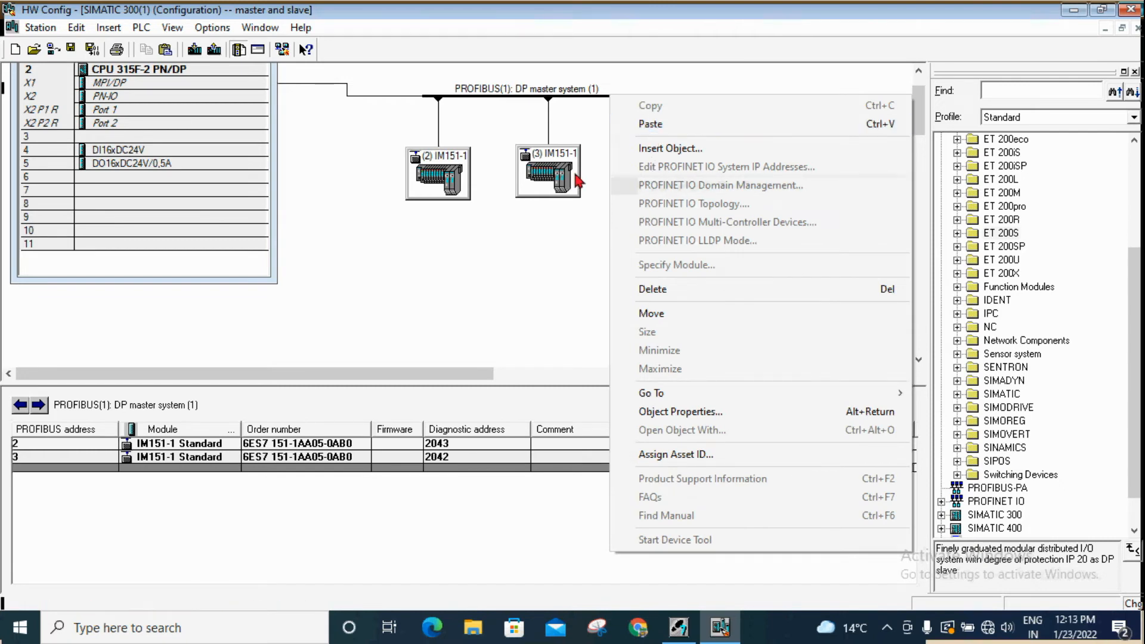
pyautogui.click(550, 184)
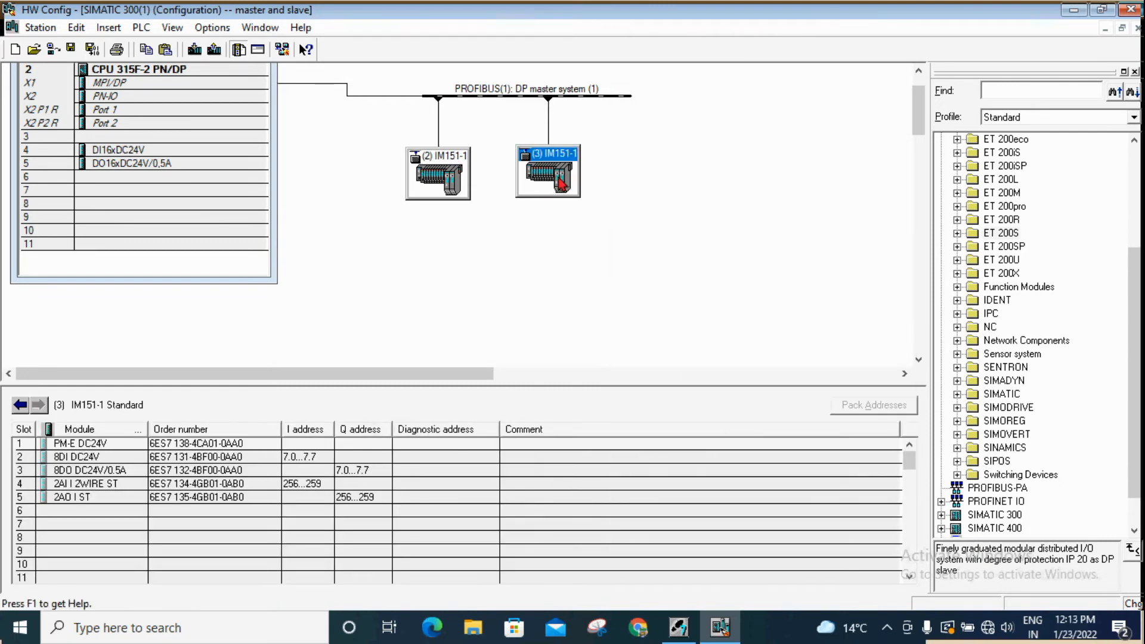
pyautogui.click(452, 184)
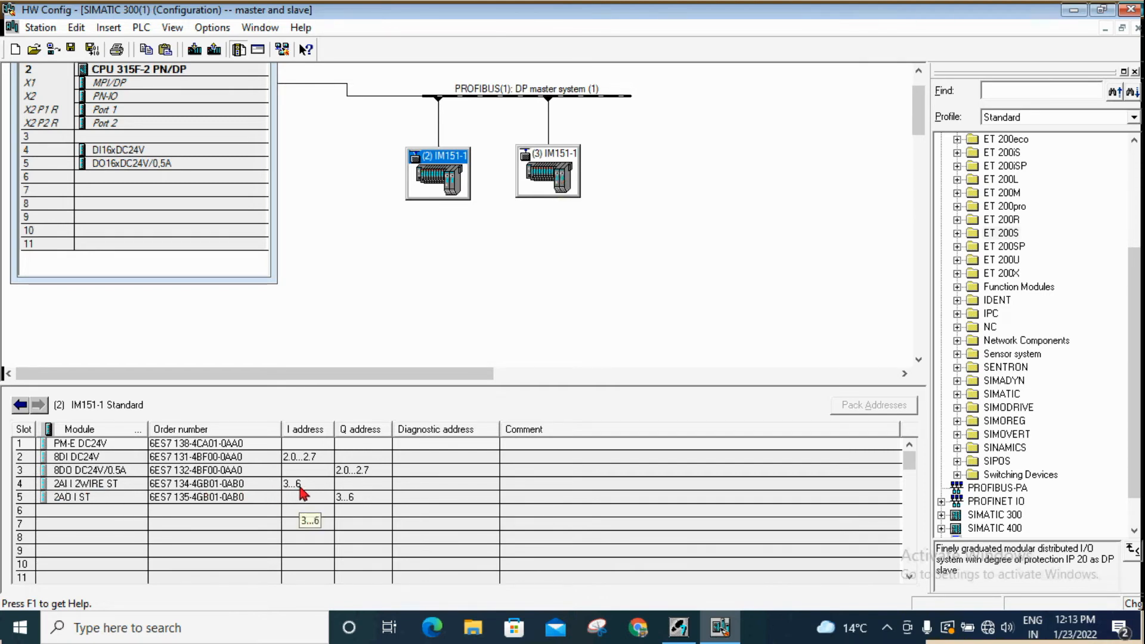
# - Switch to Snipping Tool, capture an empty screen area, and draw two tall rectangles side by side with the pen
pyautogui.click(597, 627)
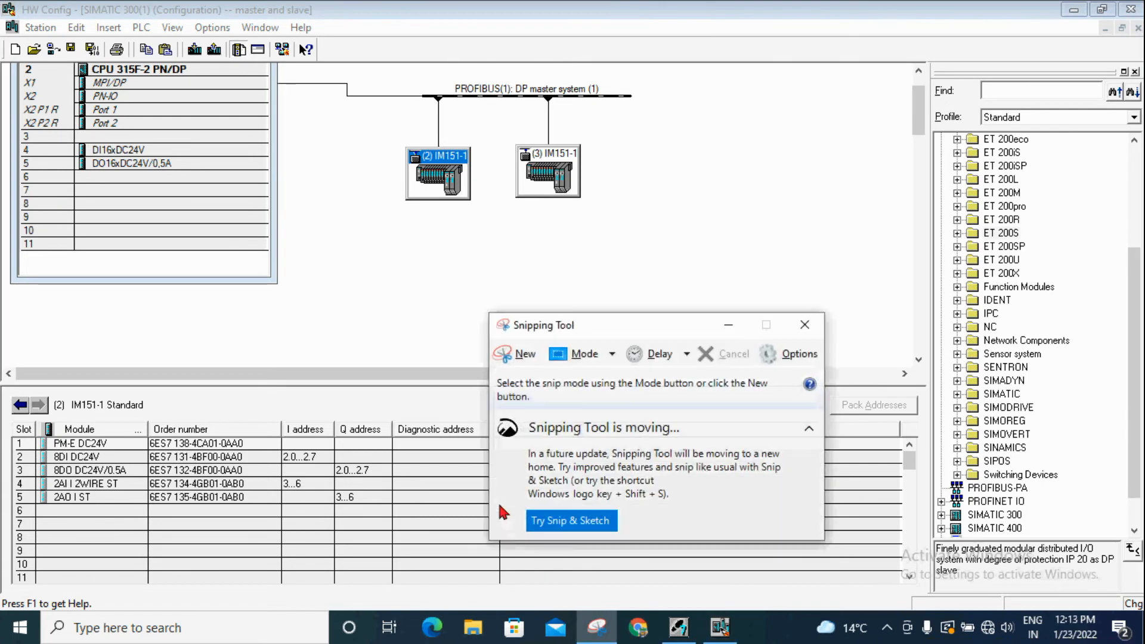
pyautogui.click(507, 361)
pyautogui.moveTo(618, 117); pyautogui.dragTo(913, 365)
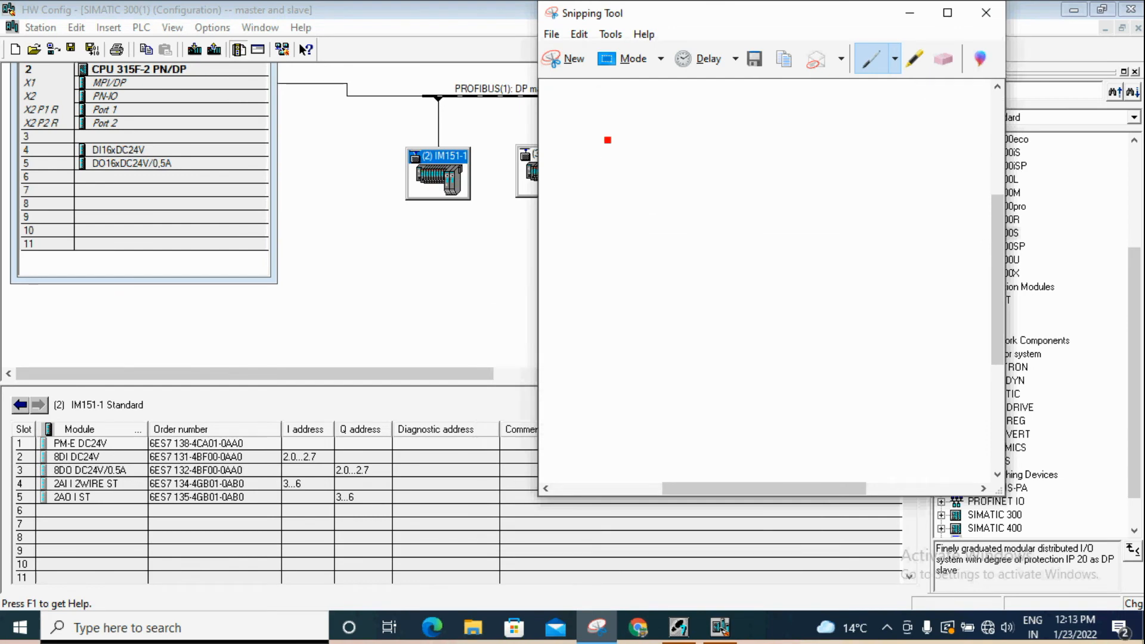
pyautogui.moveTo(606, 130); pyautogui.dragTo(616, 365)
pyautogui.moveTo(609, 132)
pyautogui.mouseDown()
pyautogui.moveTo(706, 131)
pyautogui.moveTo(750, 235)
pyautogui.moveTo(761, 348)
pyautogui.moveTo(621, 362)
pyautogui.mouseUp()
pyautogui.moveTo(800, 122); pyautogui.dragTo(809, 237)
pyautogui.moveTo(813, 296); pyautogui.dragTo(806, 338)
pyautogui.moveTo(813, 122)
pyautogui.mouseDown()
pyautogui.moveTo(870, 119)
pyautogui.moveTo(929, 281)
pyautogui.moveTo(908, 345)
pyautogui.moveTo(805, 339)
pyautogui.mouseUp()
# - Divide both hand-drawn rectangles into rows with horizontal pen lines
pyautogui.moveTo(605, 157); pyautogui.dragTo(723, 158)
pyautogui.moveTo(614, 183); pyautogui.dragTo(740, 188)
pyautogui.moveTo(612, 213); pyautogui.dragTo(741, 218)
pyautogui.moveTo(612, 241); pyautogui.dragTo(741, 246)
pyautogui.moveTo(612, 276); pyautogui.dragTo(754, 283)
pyautogui.moveTo(617, 306); pyautogui.dragTo(752, 308)
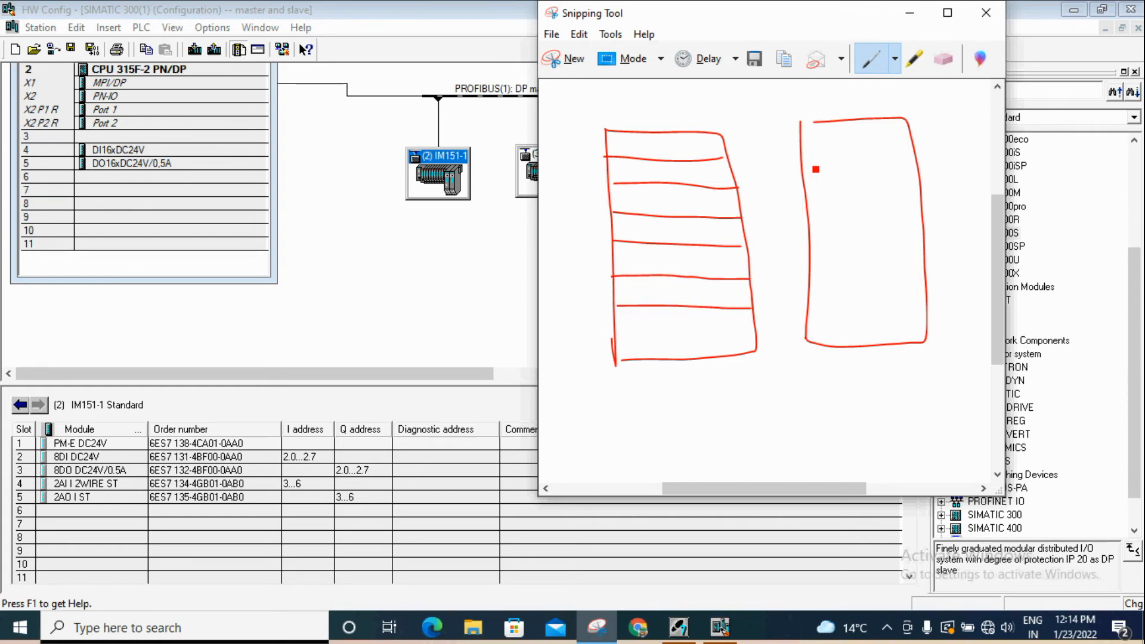
pyautogui.moveTo(803, 147); pyautogui.dragTo(910, 141)
pyautogui.moveTo(804, 178); pyautogui.dragTo(917, 170)
pyautogui.moveTo(806, 203); pyautogui.dragTo(926, 206)
pyautogui.moveTo(810, 236); pyautogui.dragTo(928, 232)
pyautogui.moveTo(810, 261); pyautogui.dragTo(930, 261)
pyautogui.moveTo(811, 289); pyautogui.dragTo(928, 291)
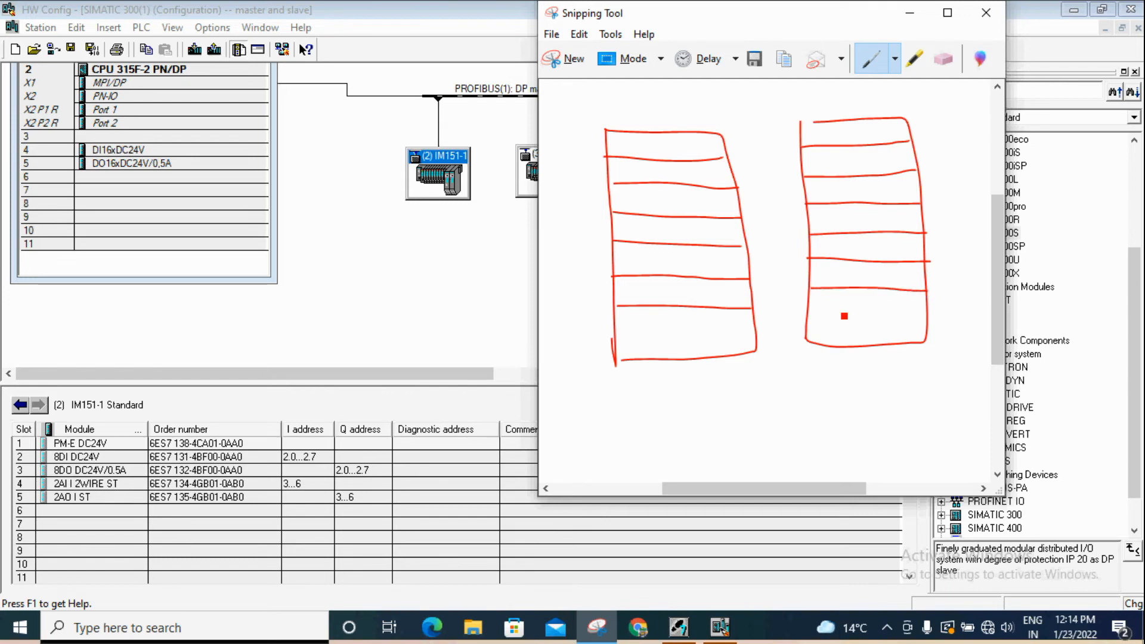
pyautogui.moveTo(810, 317); pyautogui.dragTo(932, 316)
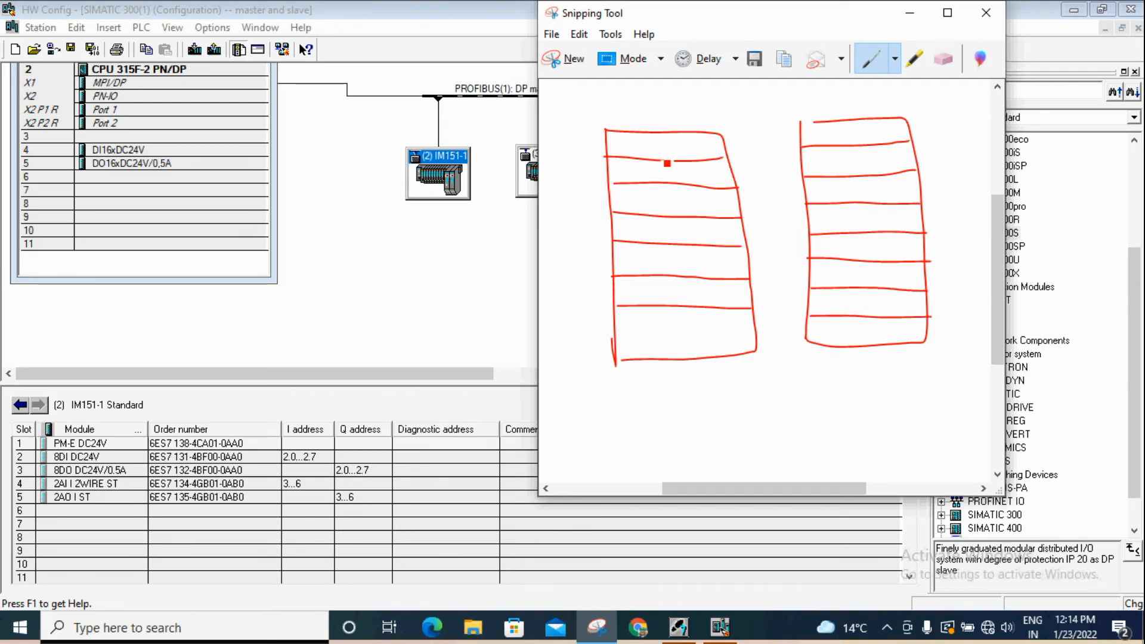
# - Label the first table's rows from 0 to 6, split row 0 into bit cells, and extend the table's sides downward
pyautogui.moveTo(585, 143); pyautogui.dragTo(583, 141)
pyautogui.moveTo(578, 159)
pyautogui.mouseDown()
pyautogui.moveTo(586, 210)
pyautogui.moveTo(598, 214)
pyautogui.moveTo(591, 240)
pyautogui.mouseUp()
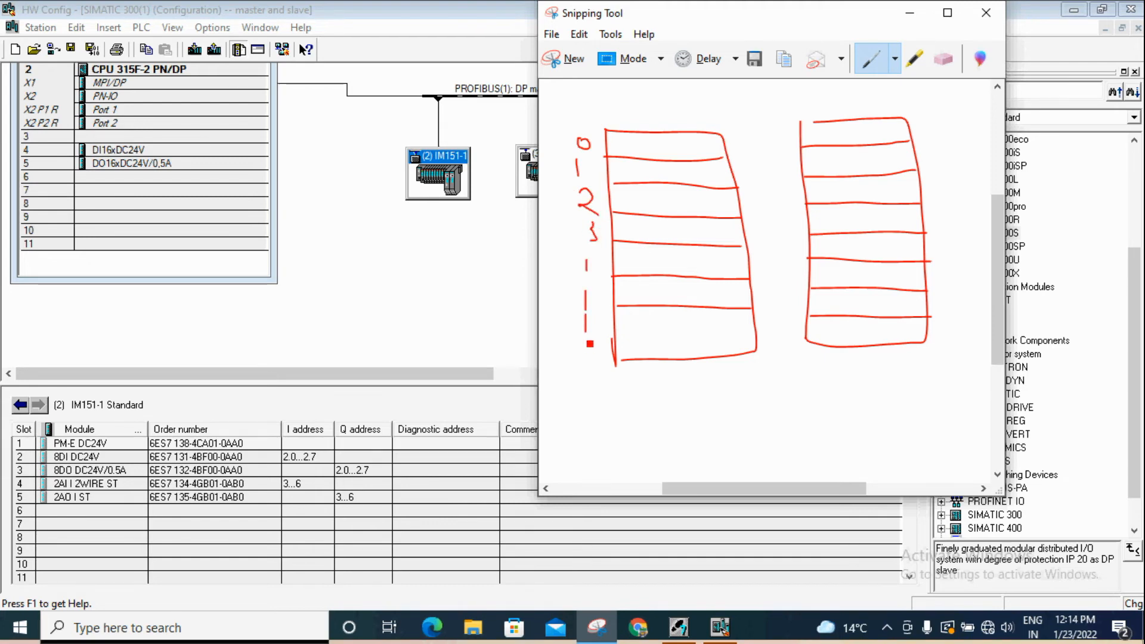
pyautogui.moveTo(623, 136)
pyautogui.mouseDown()
pyautogui.moveTo(625, 157)
pyautogui.moveTo(710, 159)
pyautogui.mouseUp()
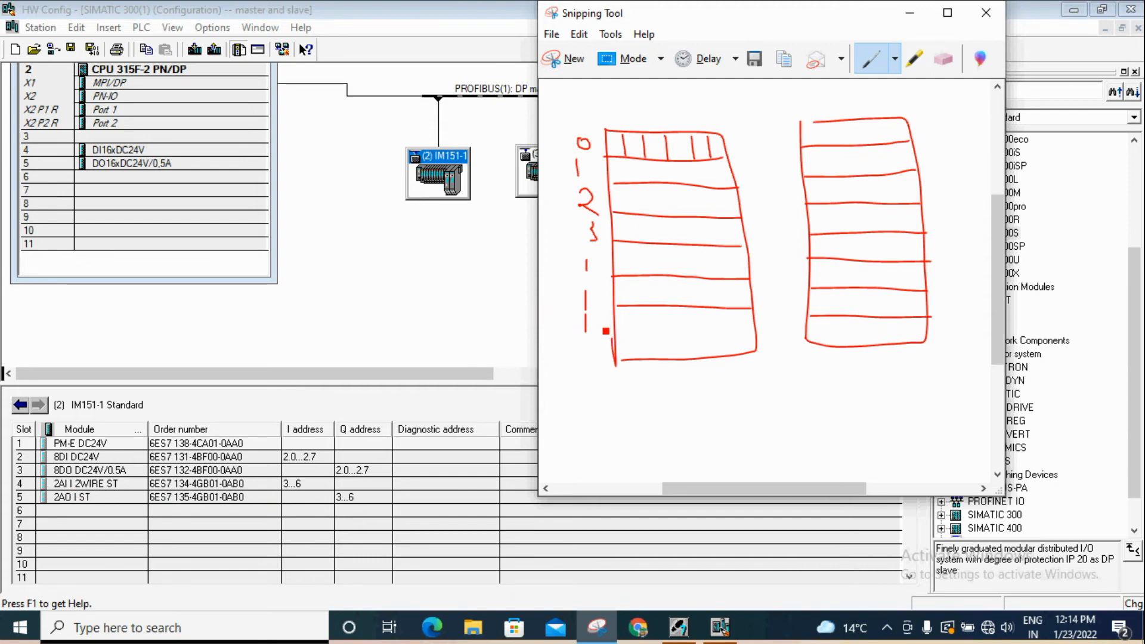
pyautogui.moveTo(597, 325); pyautogui.dragTo(624, 464)
pyautogui.moveTo(758, 352); pyautogui.dragTo(754, 451)
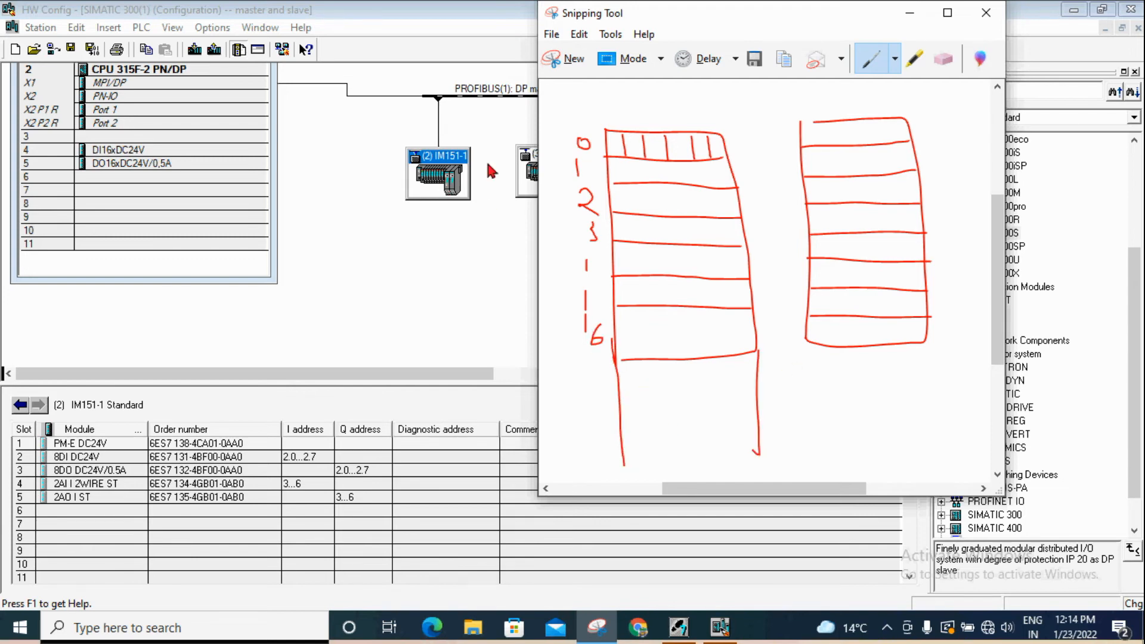
# - Add a row labelled 7 to the first hand-drawn table and split it into bit cells
pyautogui.moveTo(650, 13); pyautogui.dragTo(758, 30)
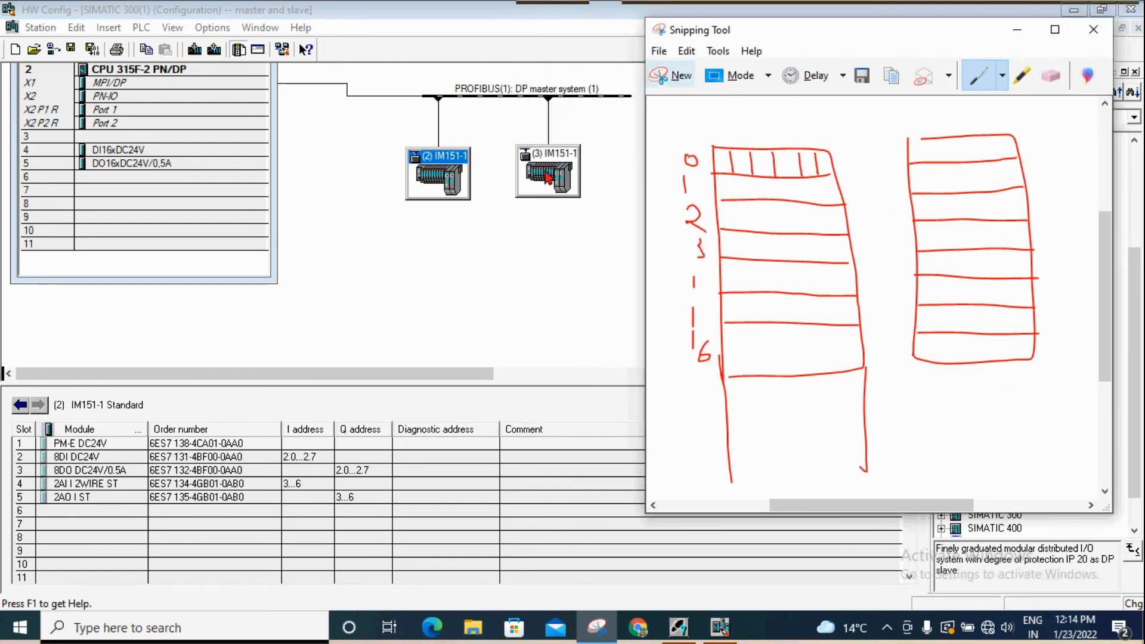
pyautogui.moveTo(729, 412); pyautogui.dragTo(868, 411)
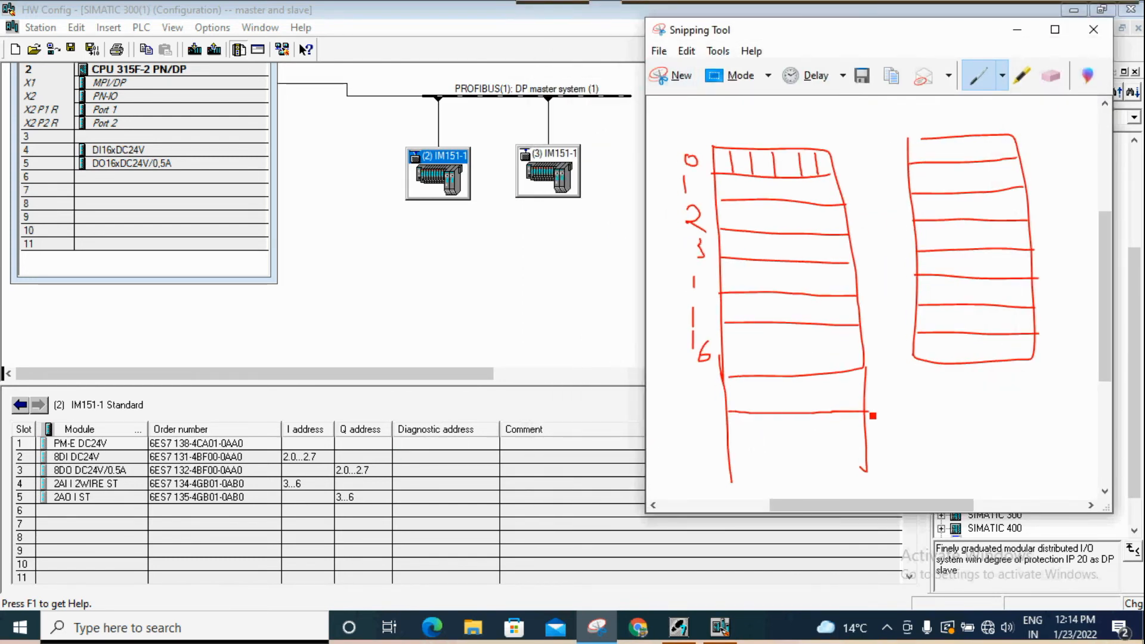
pyautogui.moveTo(694, 394)
pyautogui.mouseDown()
pyautogui.moveTo(715, 393)
pyautogui.moveTo(704, 416)
pyautogui.mouseUp()
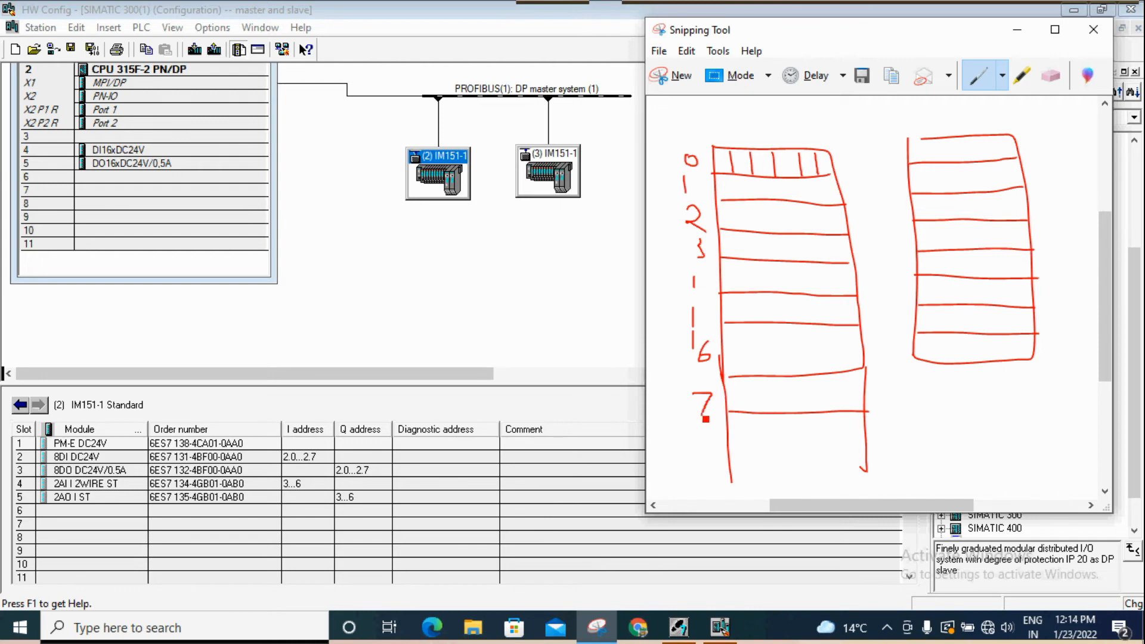
pyautogui.moveTo(746, 382); pyautogui.dragTo(746, 417)
pyautogui.moveTo(782, 383)
pyautogui.mouseDown()
pyautogui.moveTo(781, 412)
pyautogui.moveTo(842, 404)
pyautogui.mouseUp()
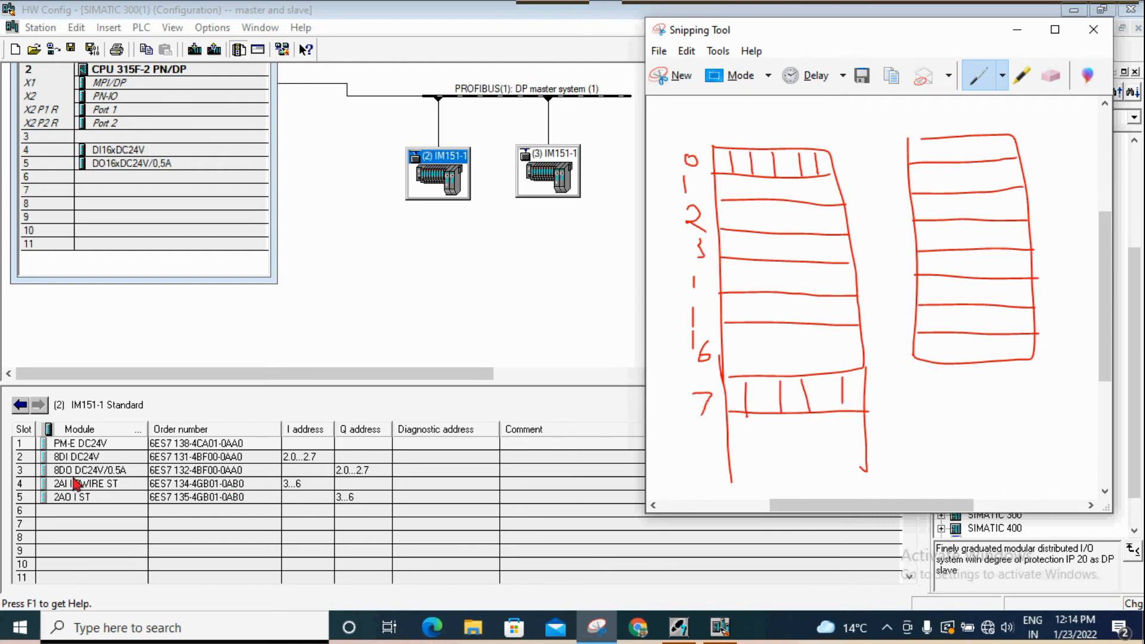
# - Check slave 3's addresses, then extend the second sketched table, head the tables I/PM and O/P, and label the second table's rows from 0
pyautogui.click(543, 180)
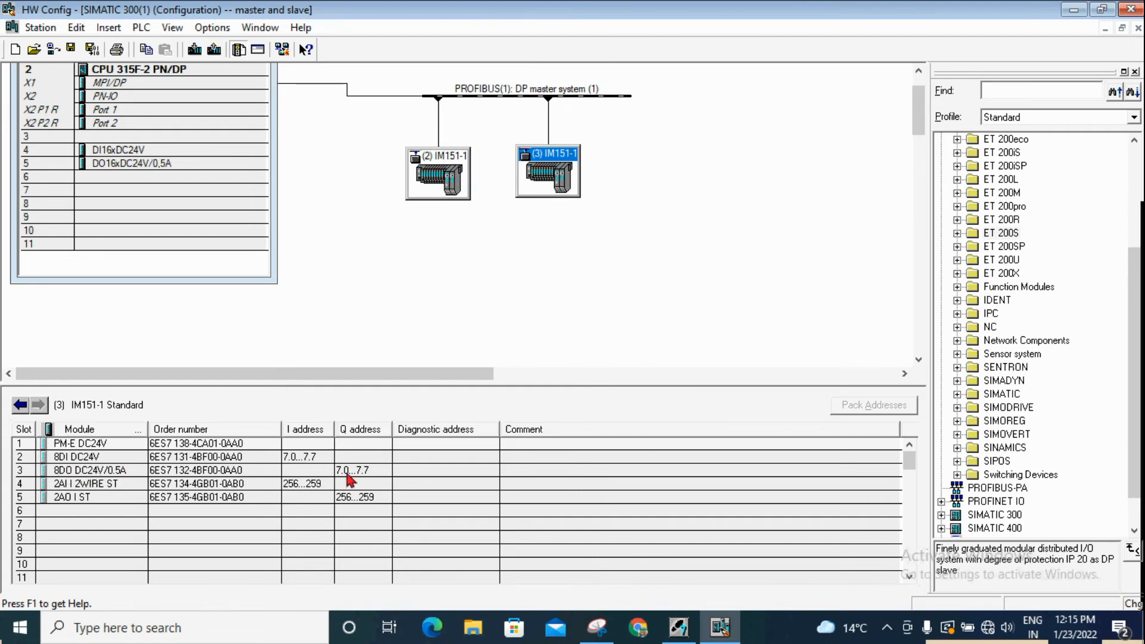
pyautogui.click(597, 628)
pyautogui.moveTo(923, 368)
pyautogui.mouseDown()
pyautogui.moveTo(1022, 433)
pyautogui.moveTo(1039, 367)
pyautogui.mouseUp()
pyautogui.moveTo(734, 117)
pyautogui.mouseDown()
pyautogui.moveTo(737, 148)
pyautogui.moveTo(782, 136)
pyautogui.mouseUp()
pyautogui.moveTo(923, 111)
pyautogui.mouseDown()
pyautogui.moveTo(937, 138)
pyautogui.moveTo(950, 126)
pyautogui.mouseUp()
pyautogui.moveTo(895, 153); pyautogui.dragTo(904, 220)
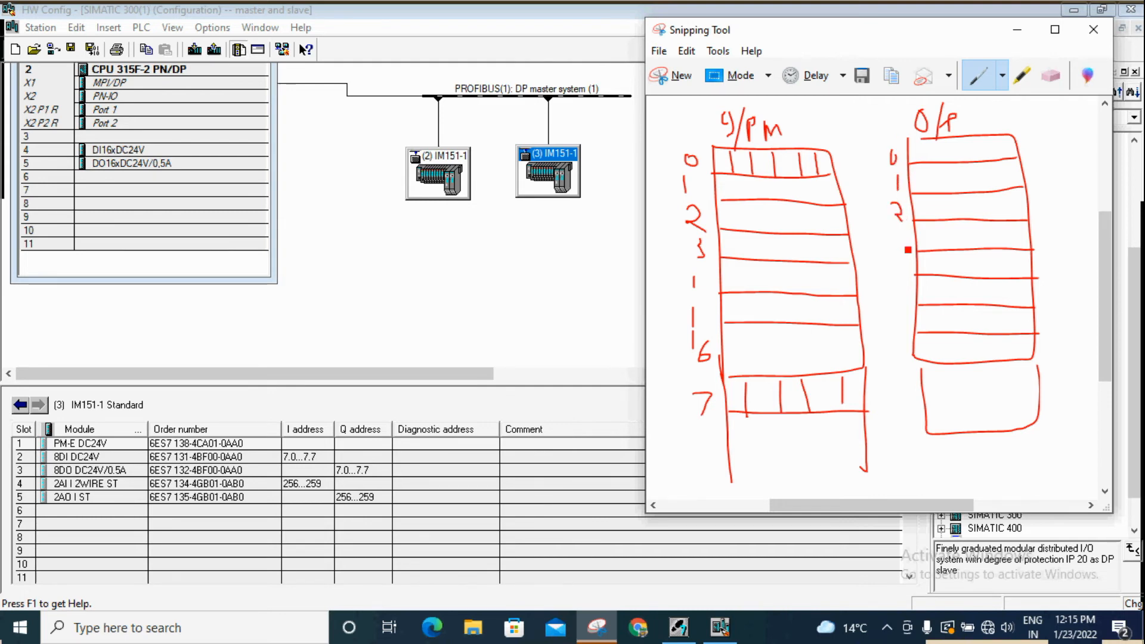
pyautogui.moveTo(904, 295); pyautogui.dragTo(904, 348)
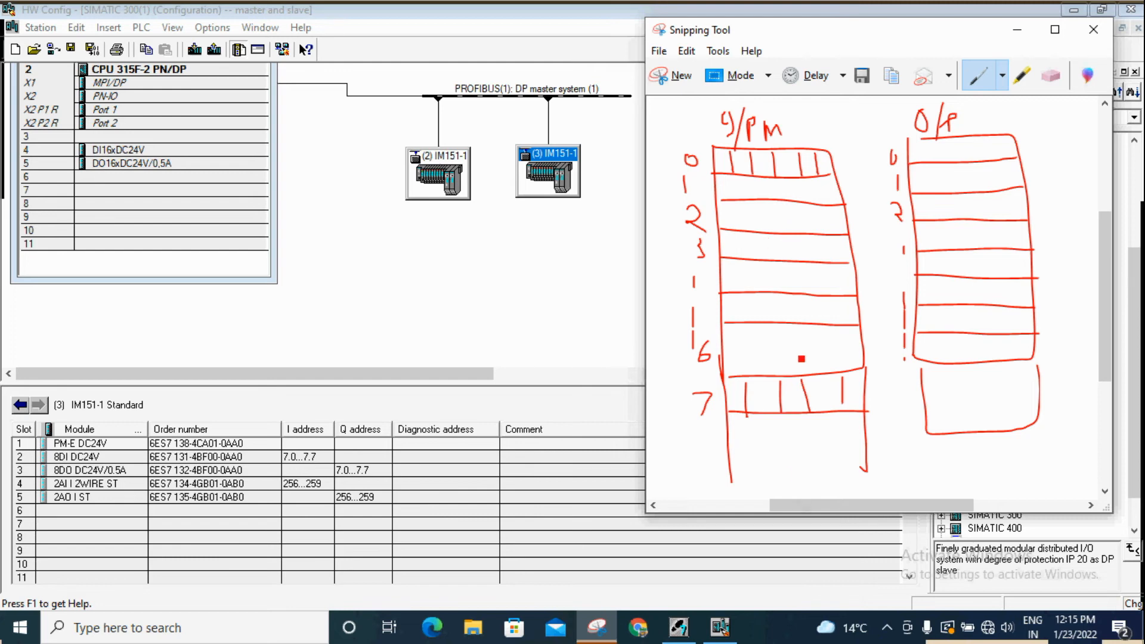
# - Close the sketch without saving it and compare the module I/O addresses of slaves 3 and 2
pyautogui.click(1094, 30)
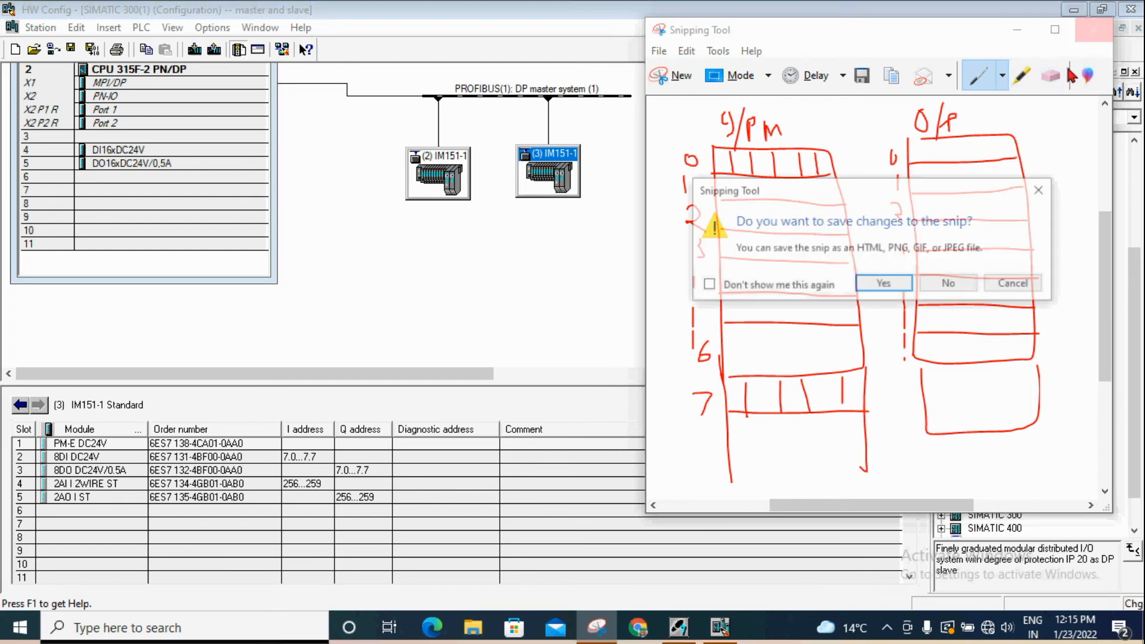
pyautogui.click(949, 285)
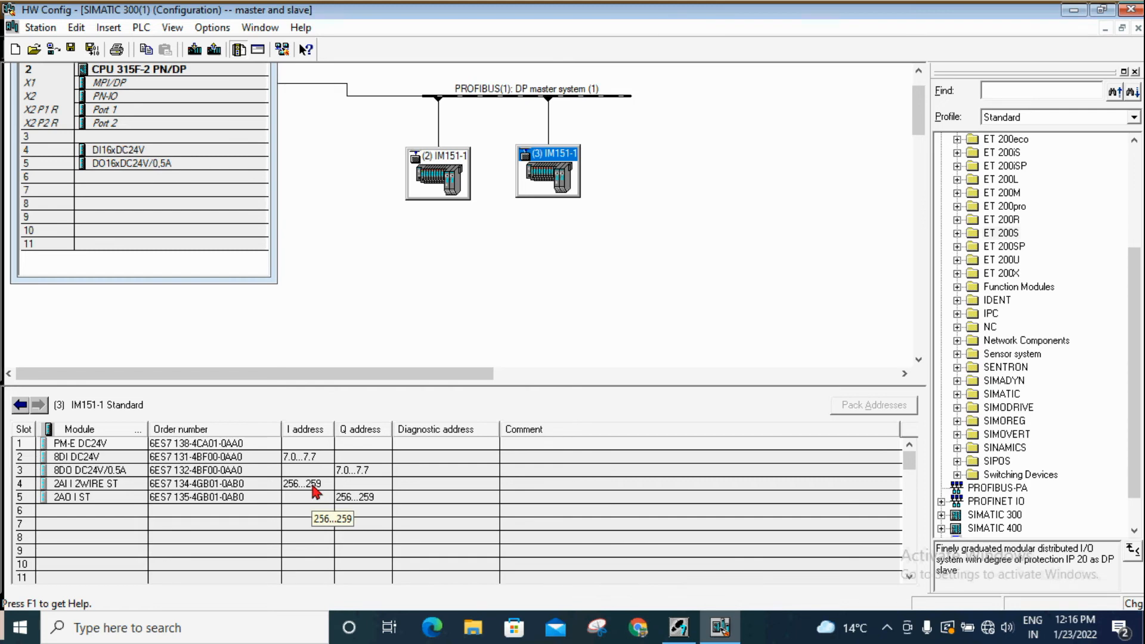
pyautogui.click(439, 182)
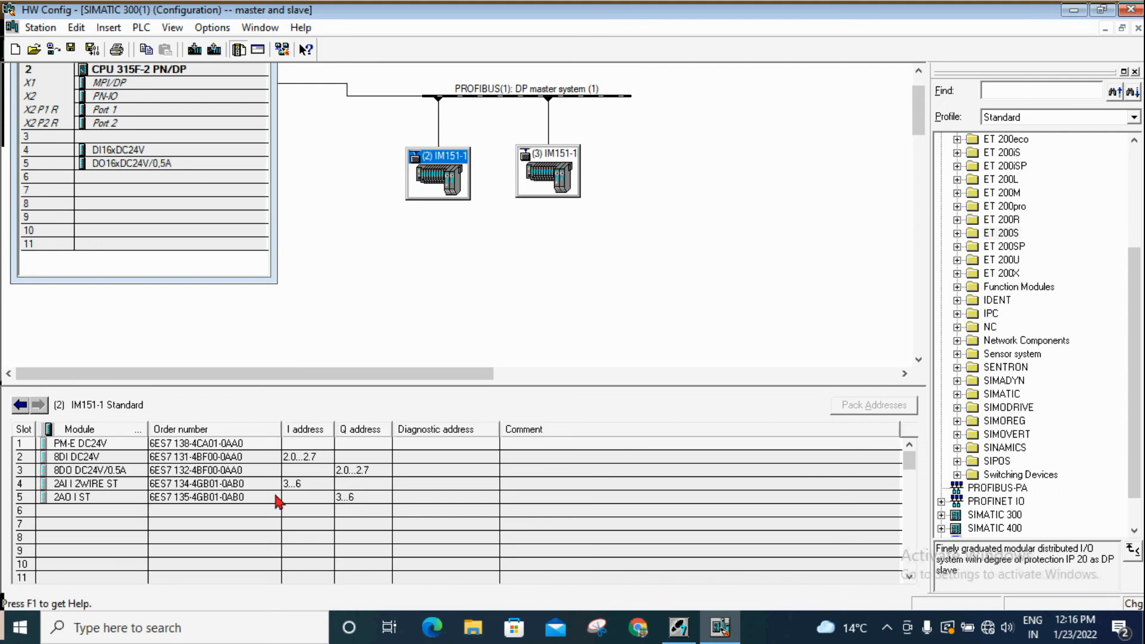
pyautogui.click(549, 174)
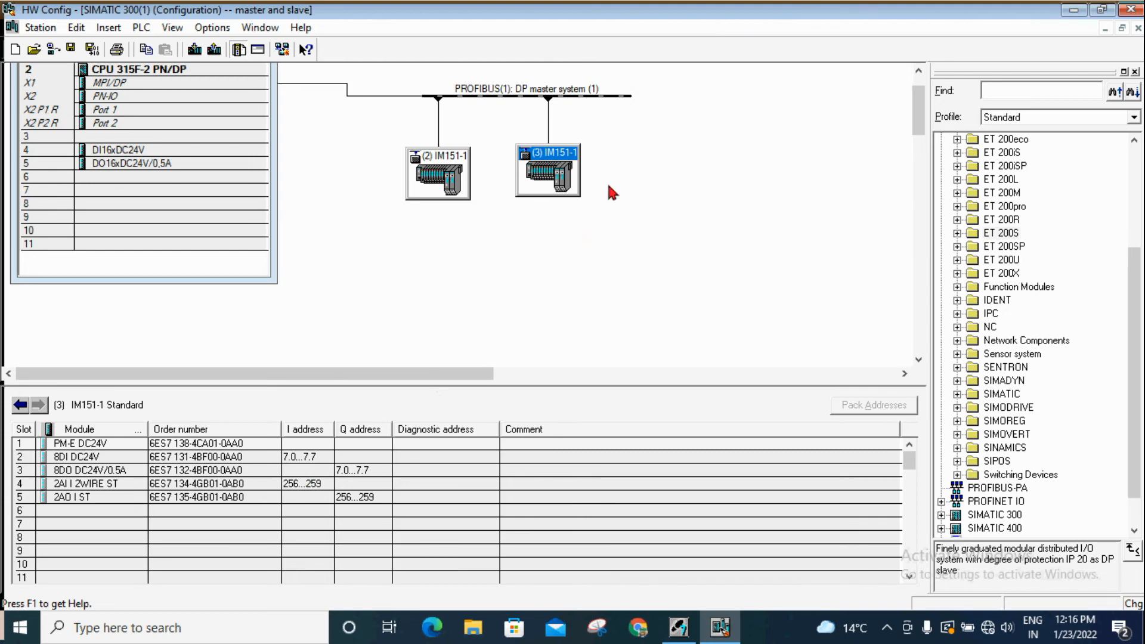
# - Set the input start address of slave 3's 2AI I 2WIRE ST module to 8
pyautogui.doubleClick(301, 484)
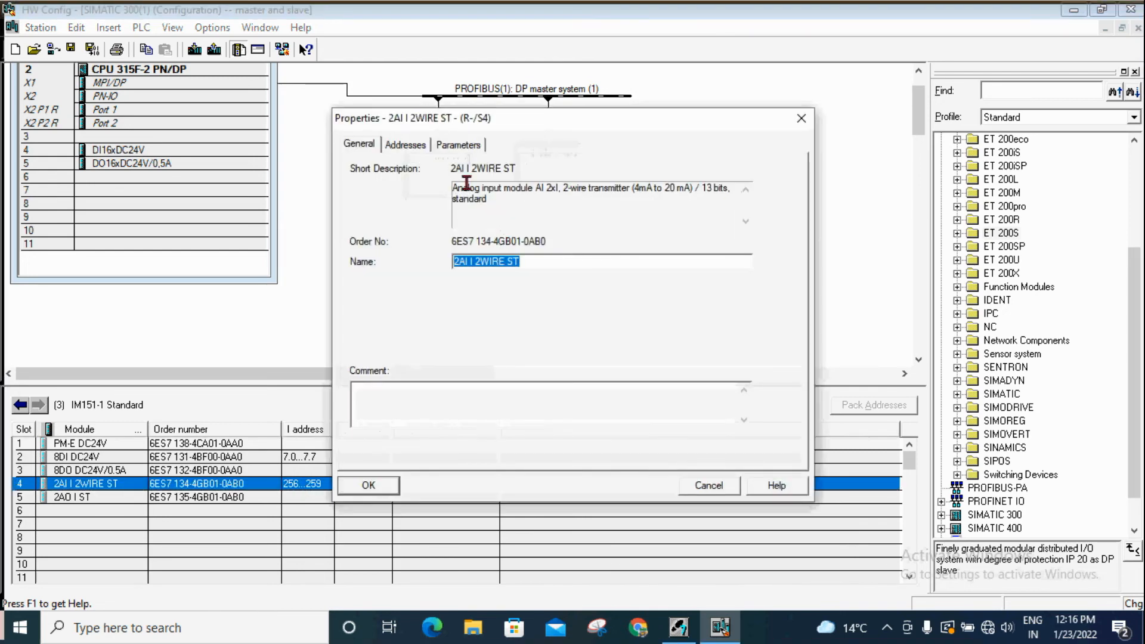
pyautogui.click(404, 145)
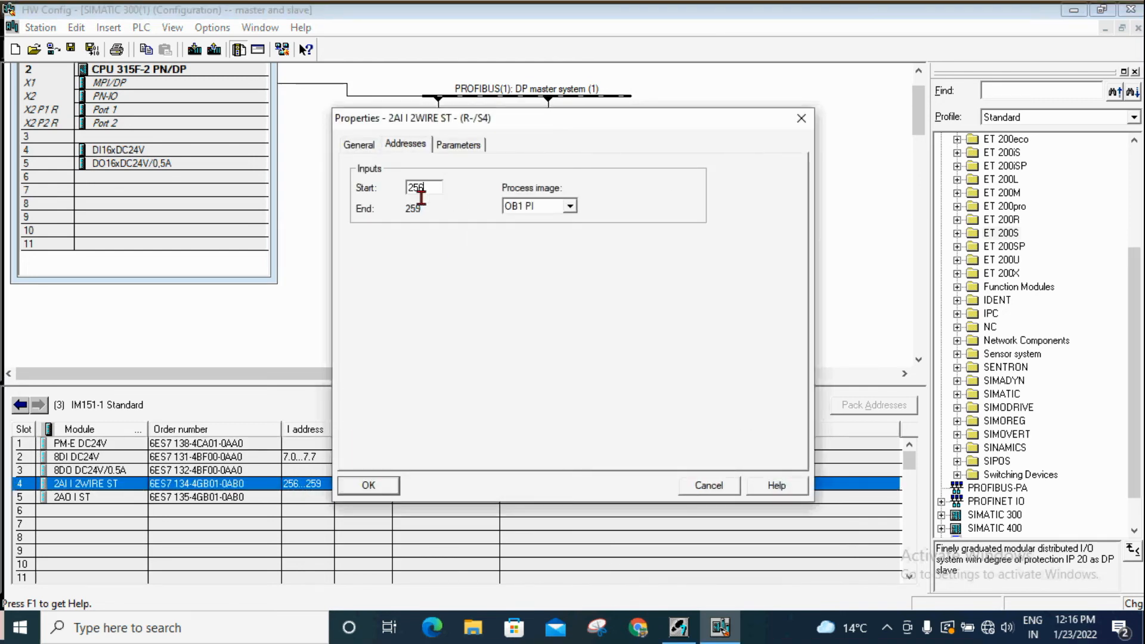
pyautogui.write('7')
pyautogui.press('Return')
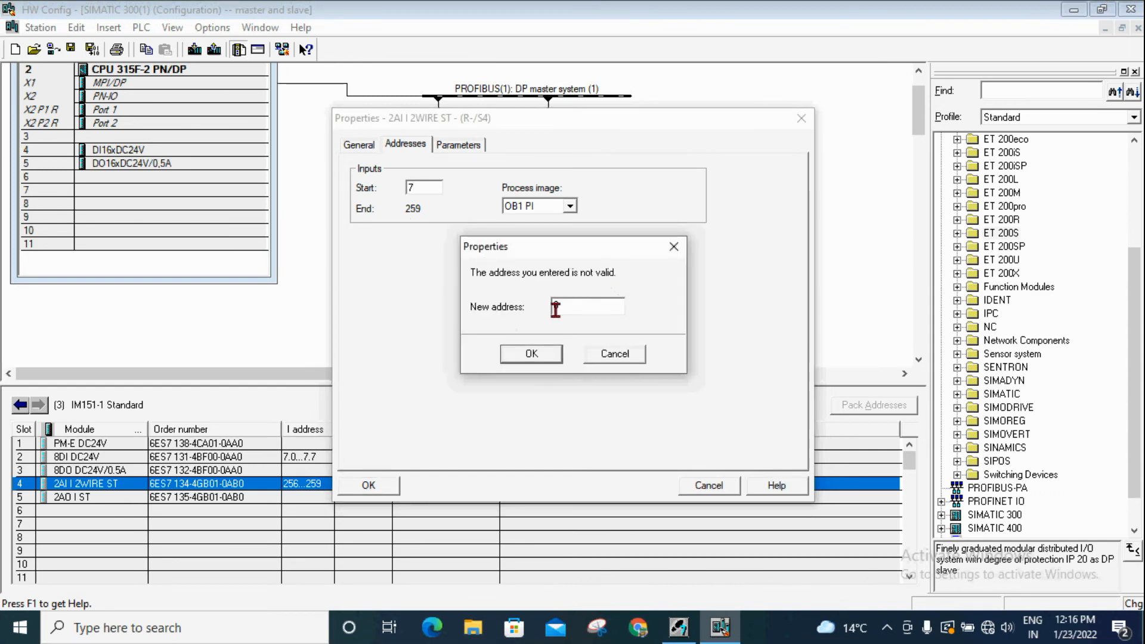
pyautogui.click(531, 354)
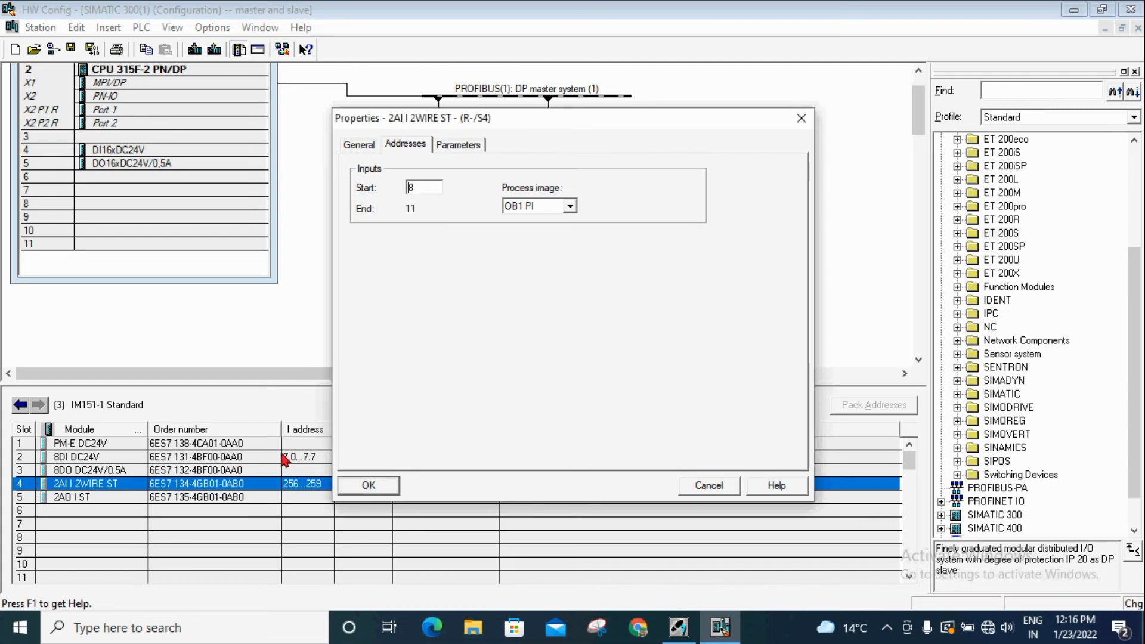
pyautogui.click(369, 485)
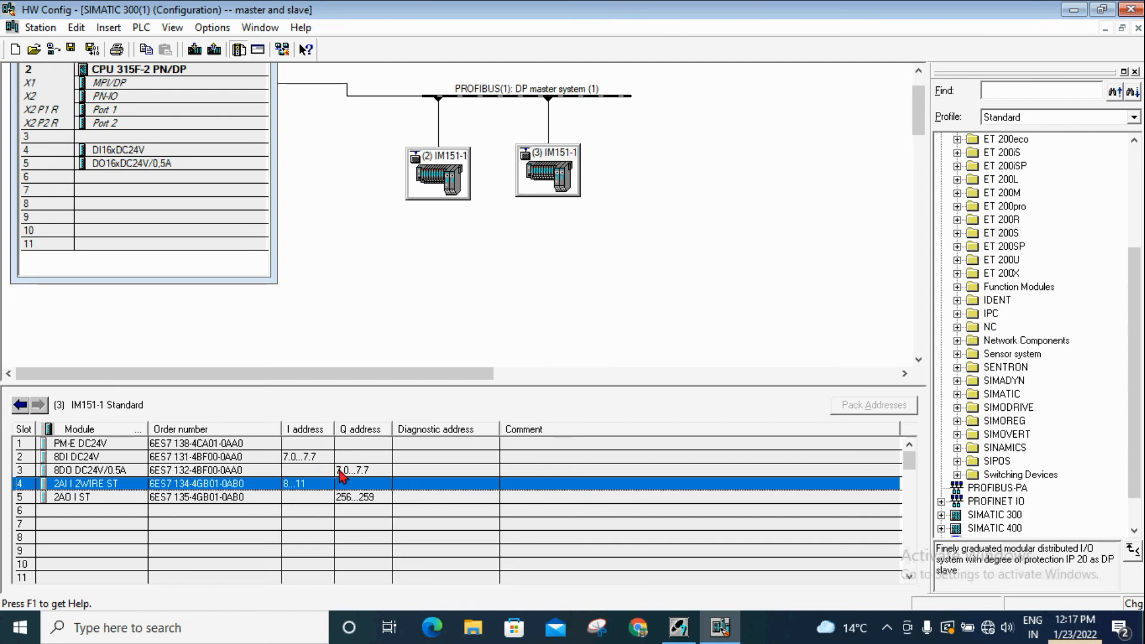
# - Set the output start address of slave 3's 2AO I ST module to 8
pyautogui.doubleClick(367, 498)
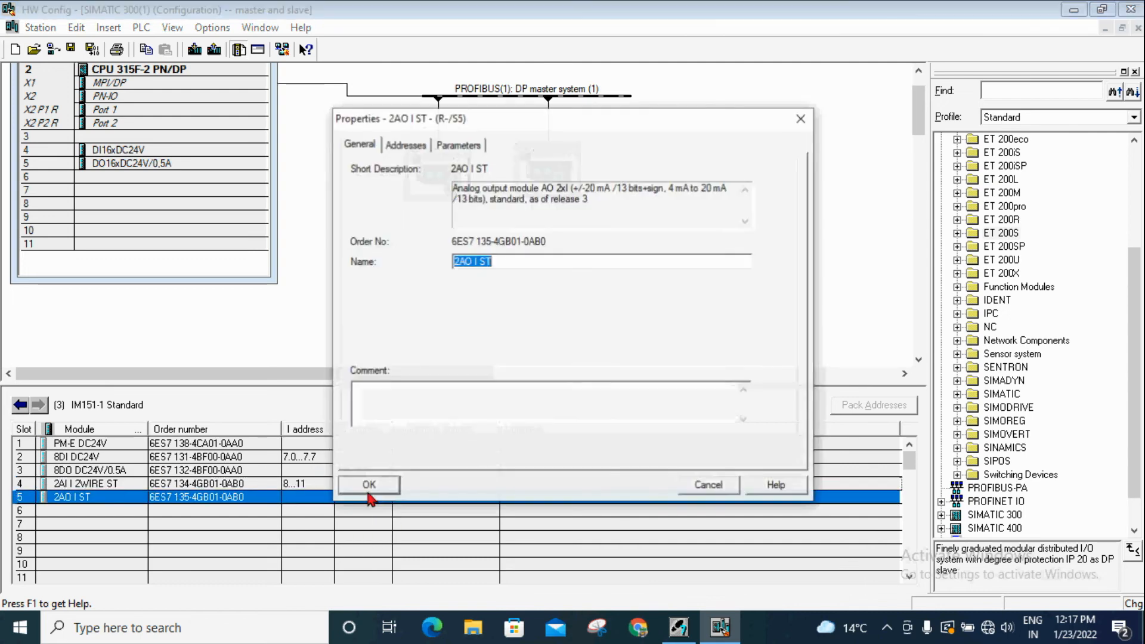
pyautogui.click(405, 145)
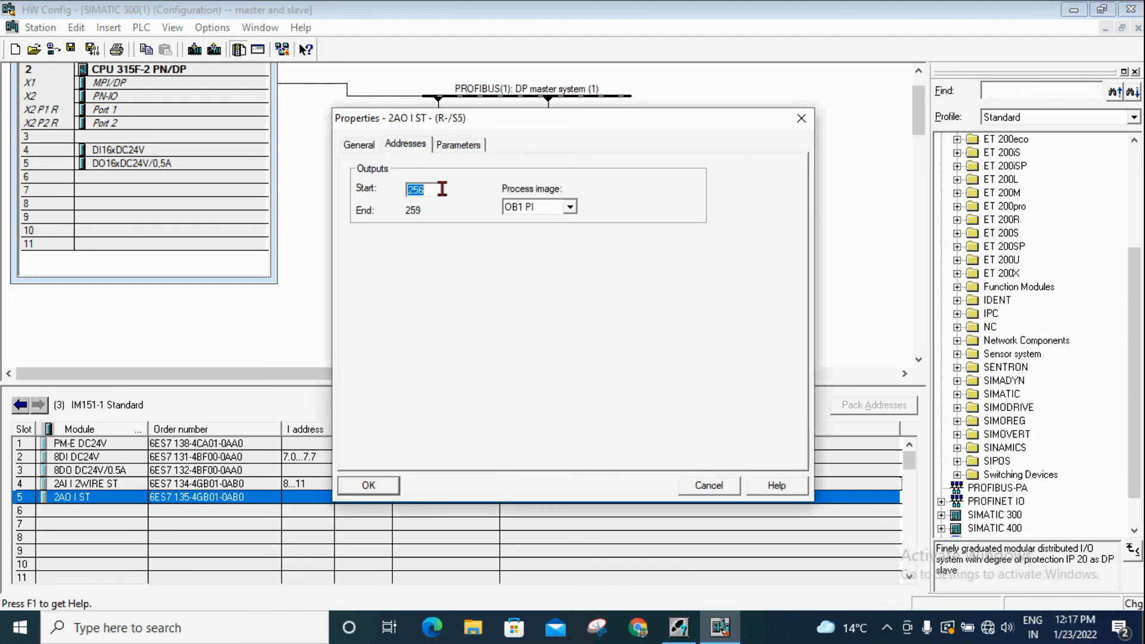
pyautogui.write('8')
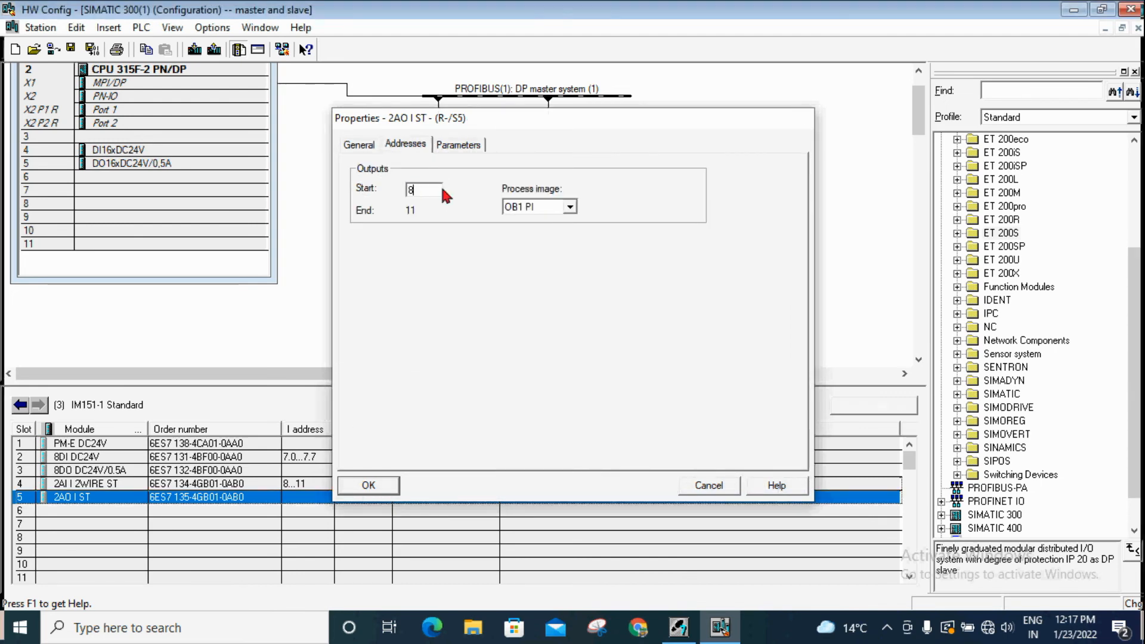
pyautogui.press('Return')
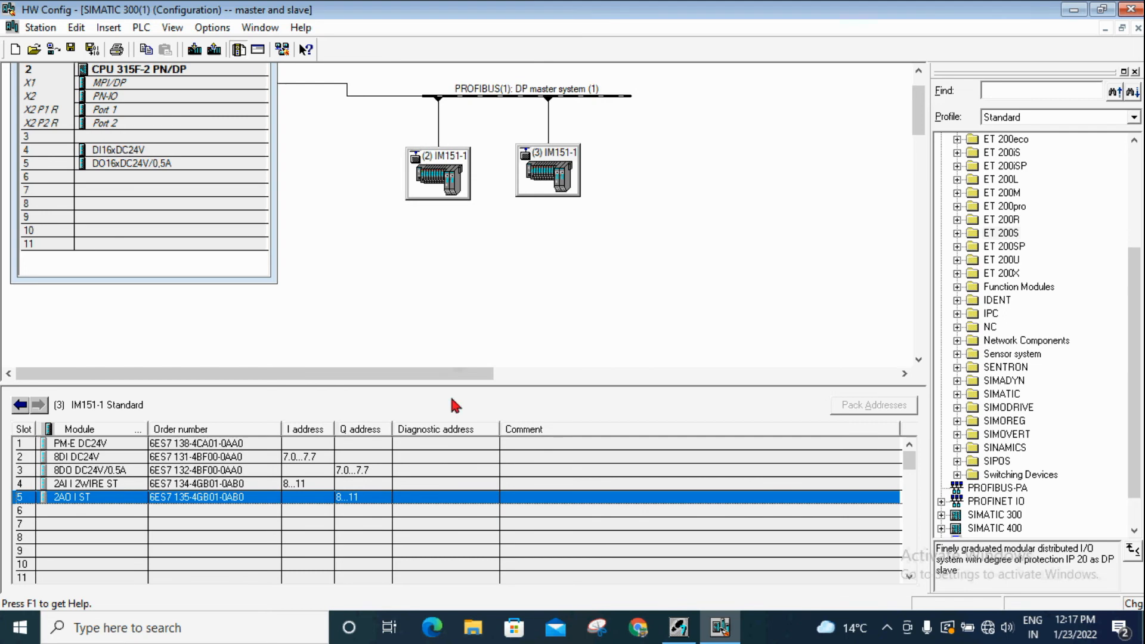
# - Copy slave 3 and paste it onto the PROFIBUS DP master system as an additional slave with address 4
pyautogui.click(545, 172)
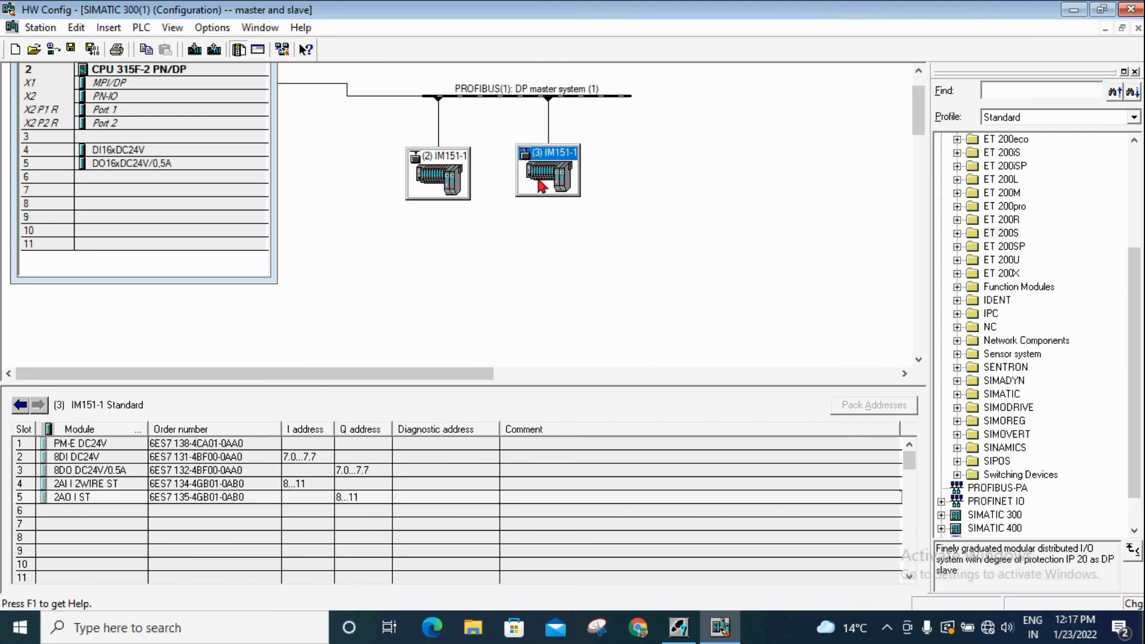
pyautogui.rightClick(540, 182)
pyautogui.click(586, 143)
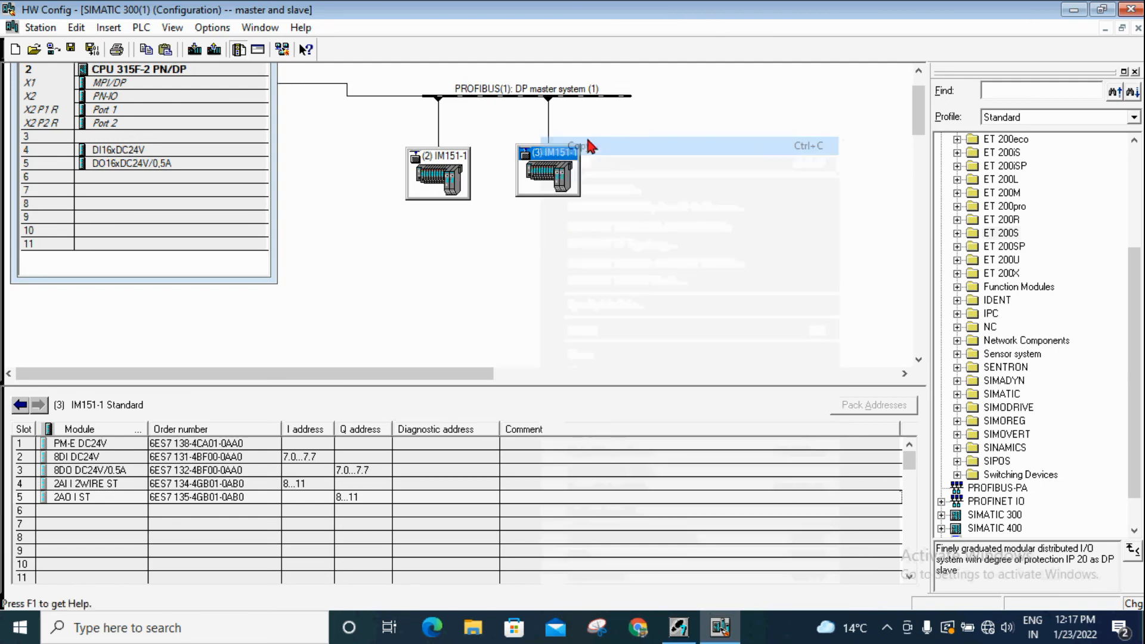
pyautogui.rightClick(609, 96)
pyautogui.click(649, 124)
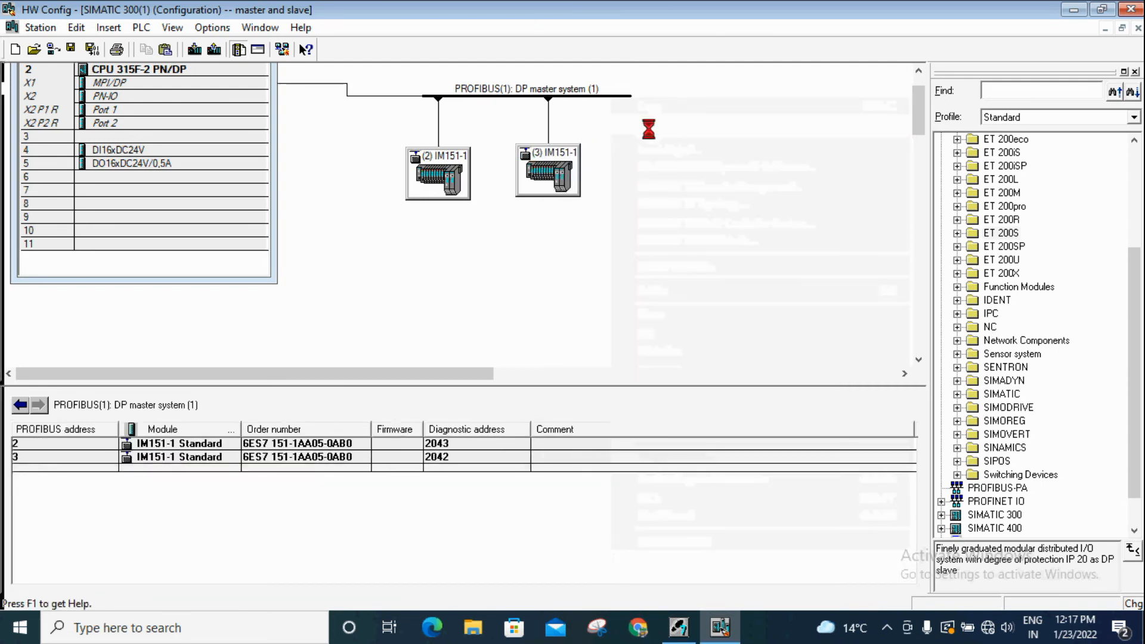
pyautogui.click(396, 468)
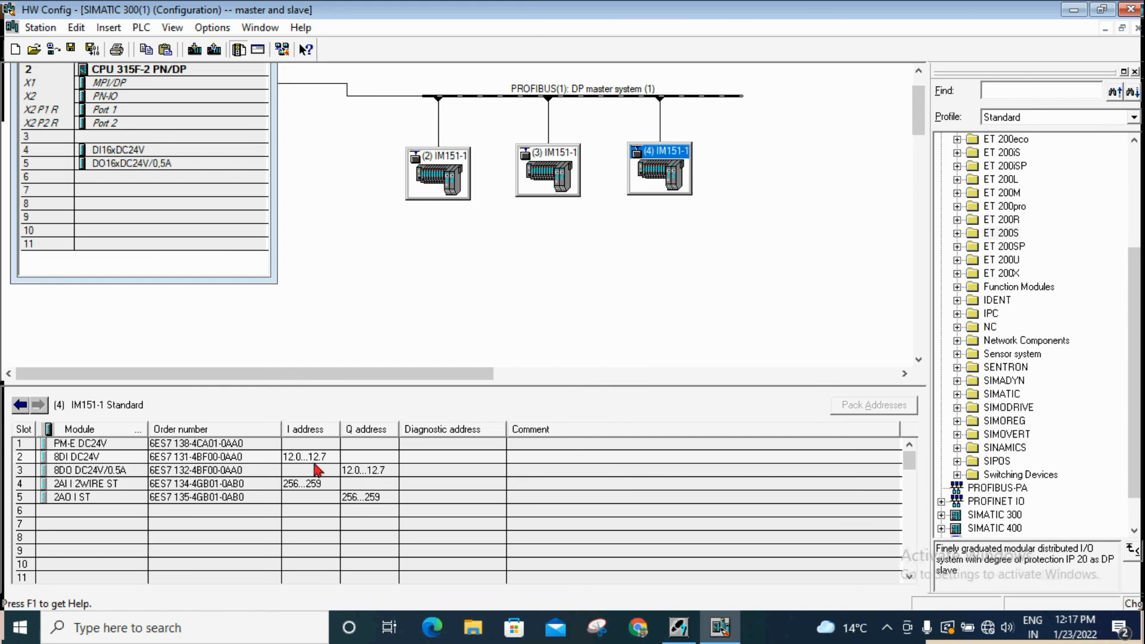
# - Compare the input and output addresses of the modules in slaves 3 and 4
pyautogui.click(544, 174)
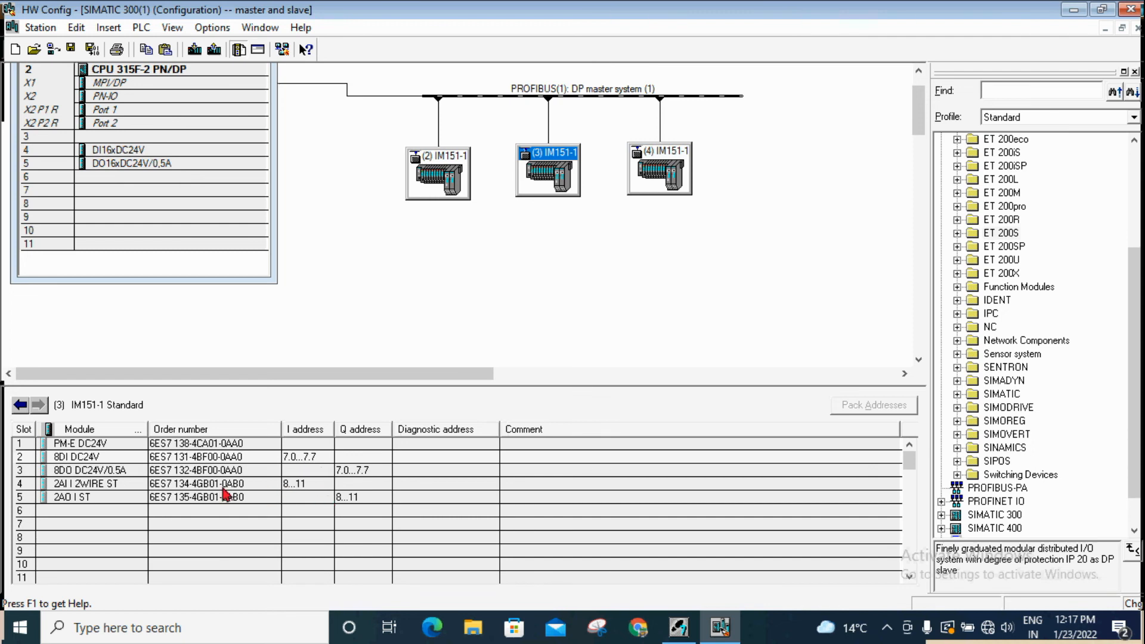
pyautogui.click(308, 487)
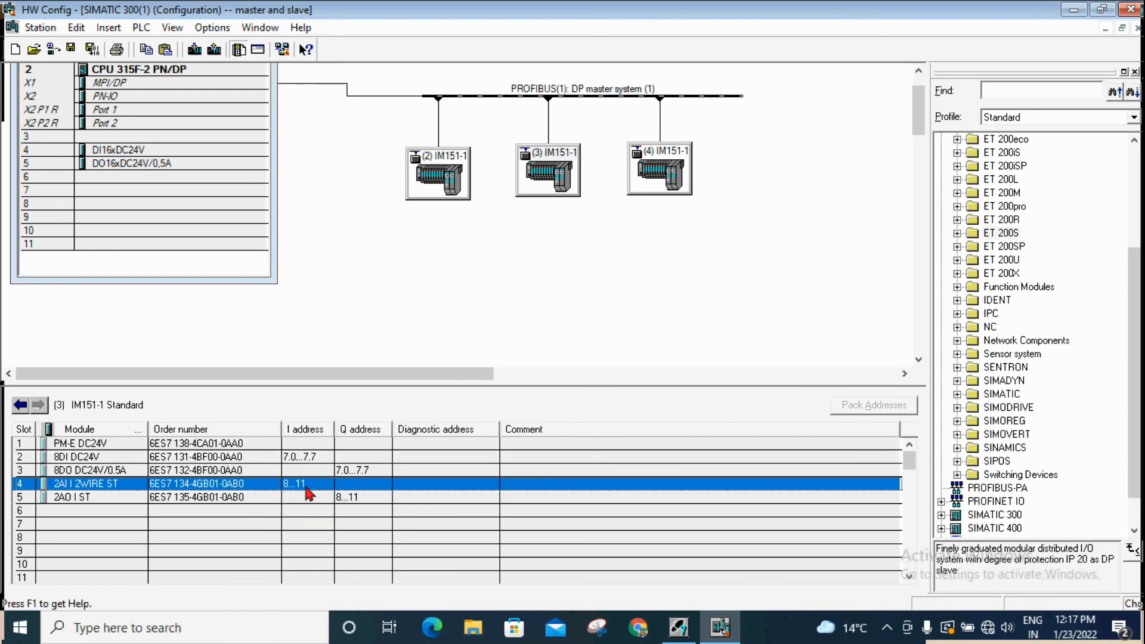
pyautogui.doubleClick(661, 175)
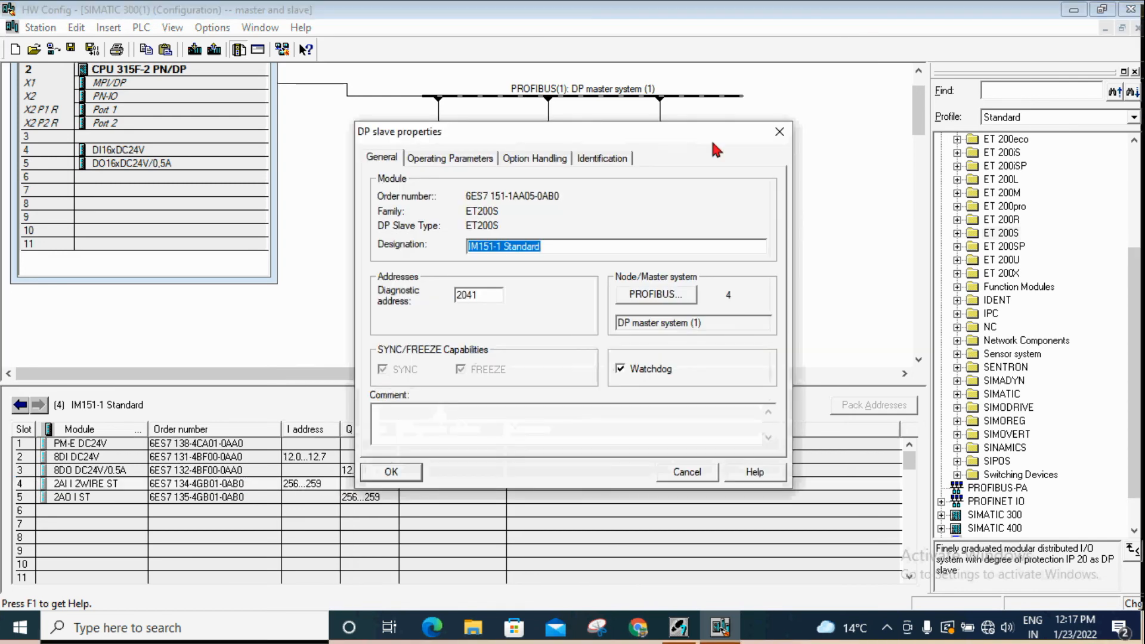
pyautogui.click(780, 131)
pyautogui.click(301, 457)
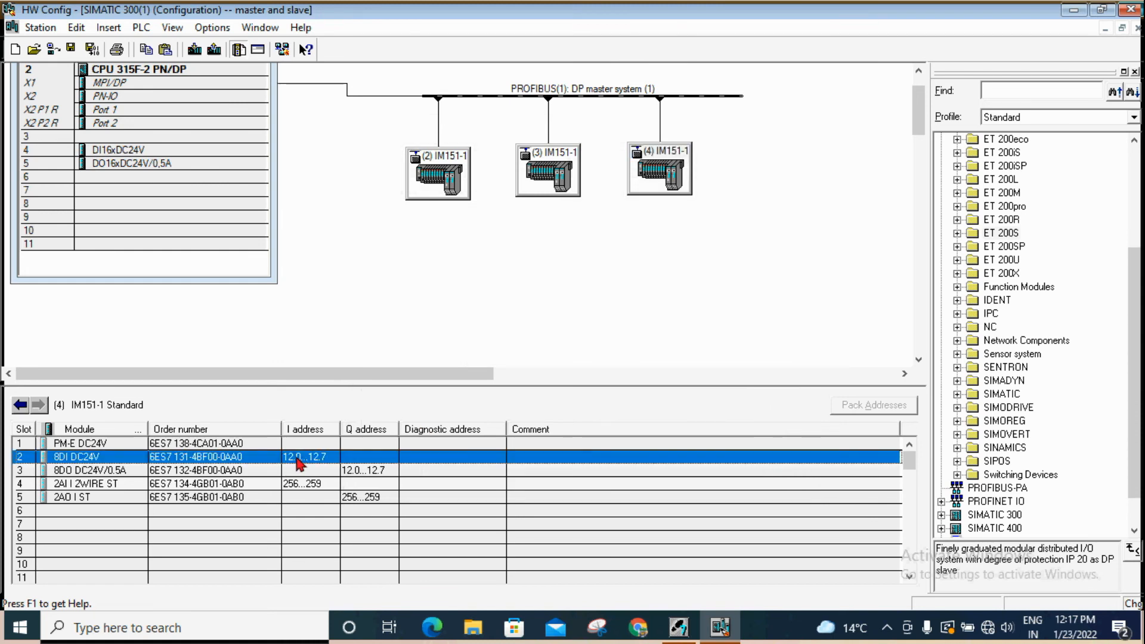
pyautogui.click(374, 473)
pyautogui.click(292, 485)
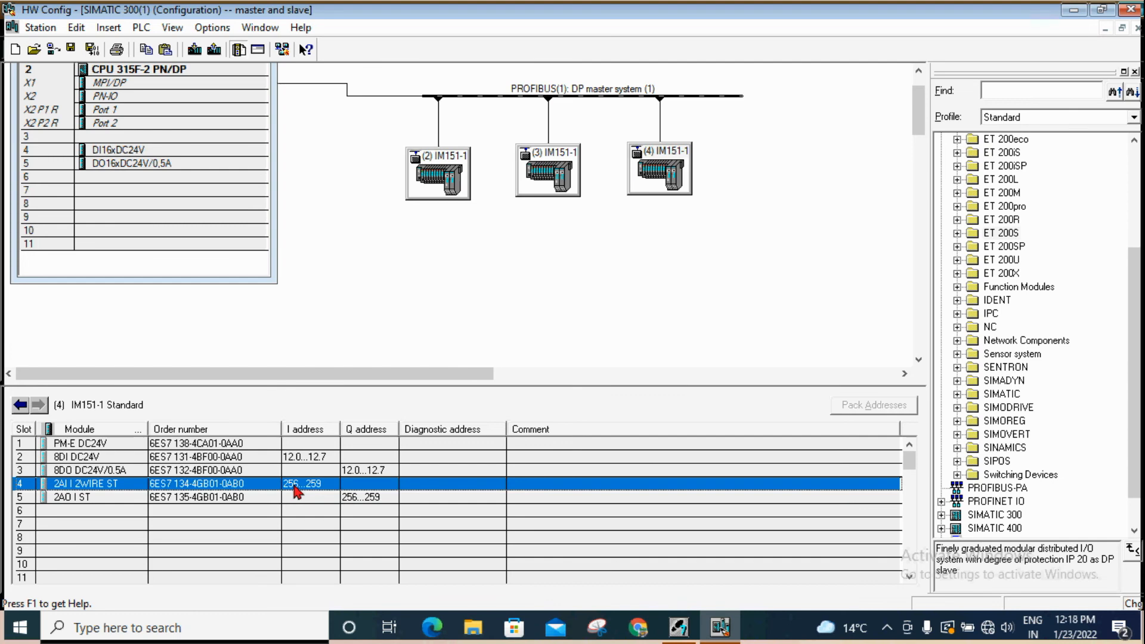
pyautogui.click(566, 154)
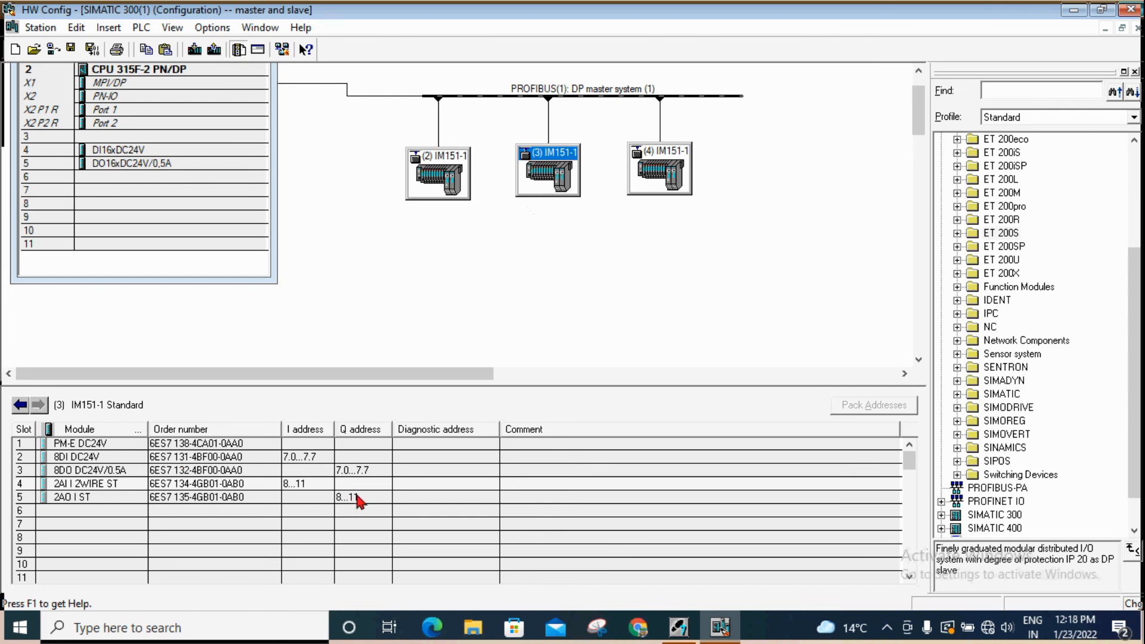
pyautogui.doubleClick(657, 177)
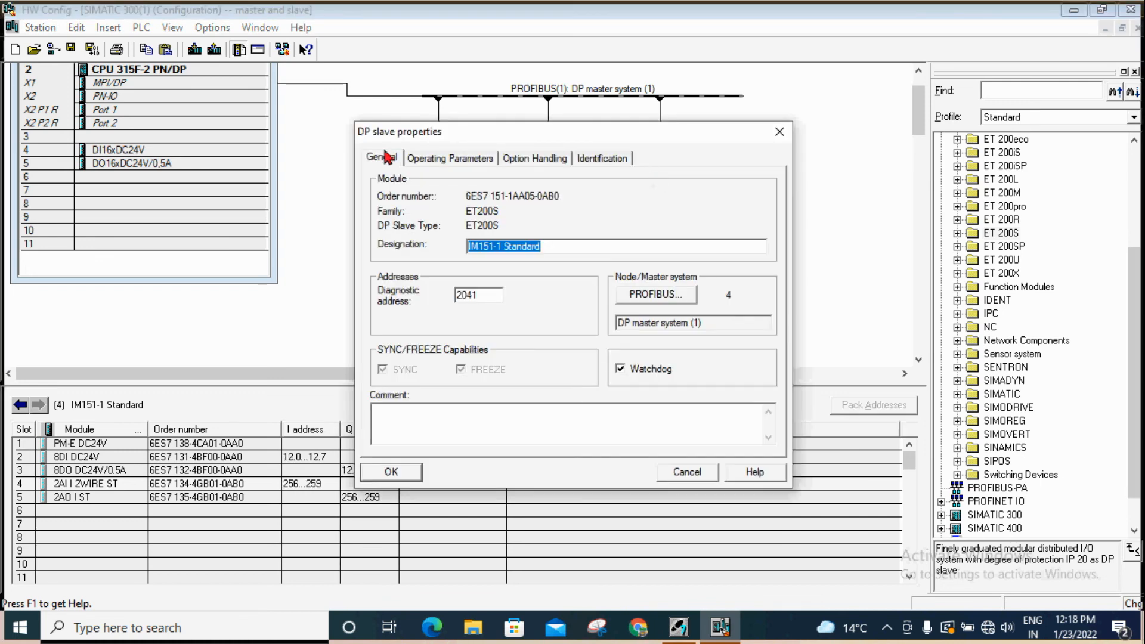
pyautogui.click(780, 131)
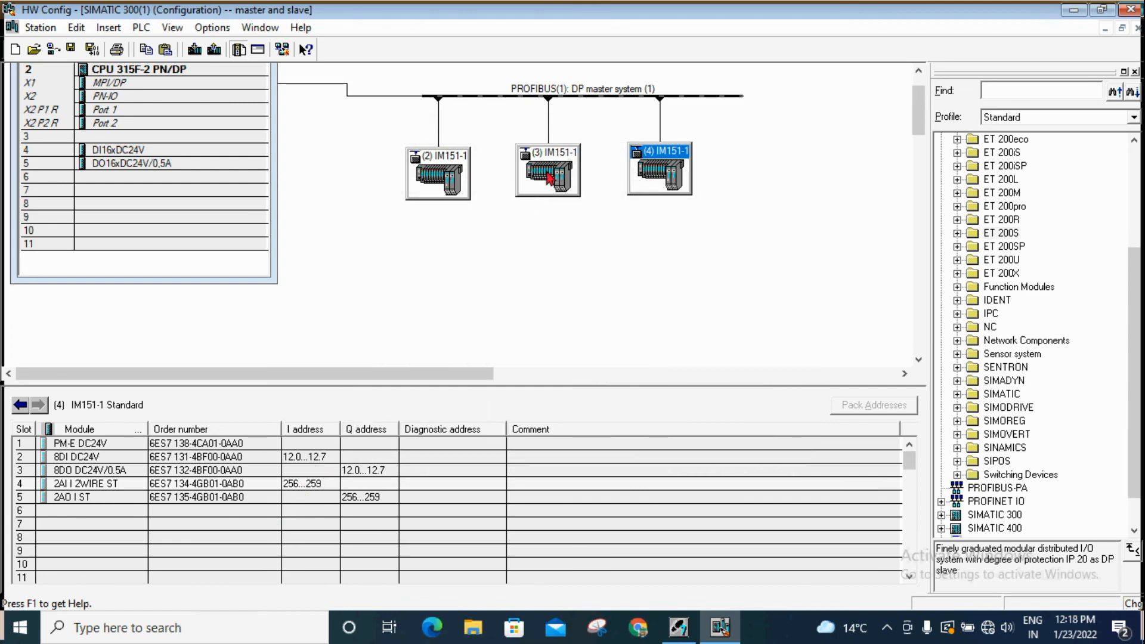
pyautogui.click(550, 176)
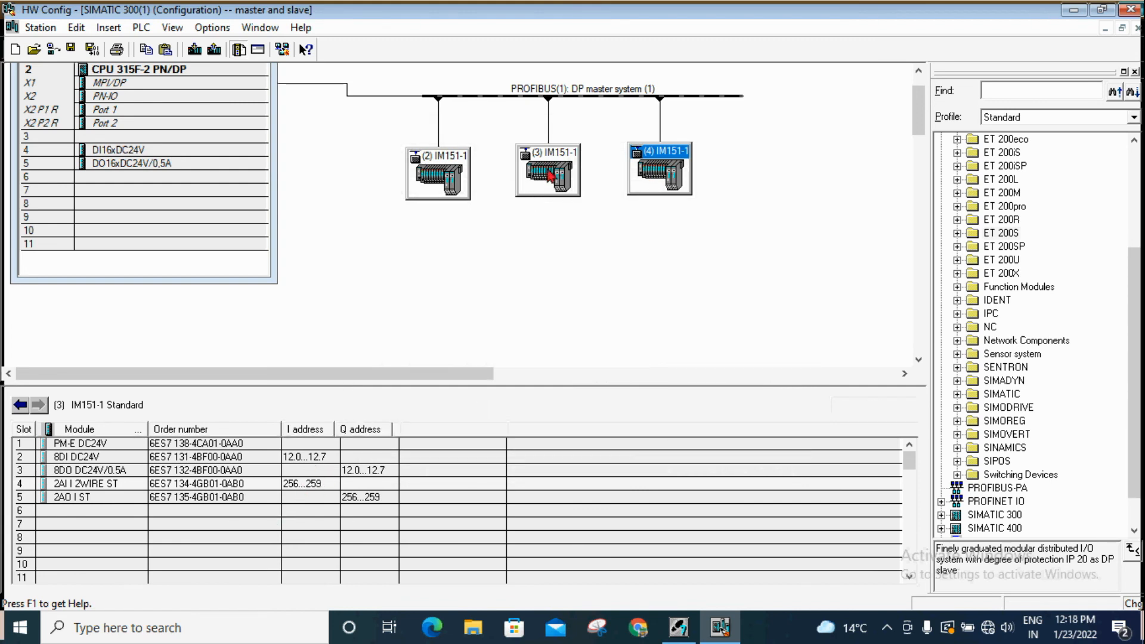
# - Set the input start address of slave 4's 2AI I 2WIRE ST module to 13
pyautogui.click(662, 176)
pyautogui.doubleClick(322, 484)
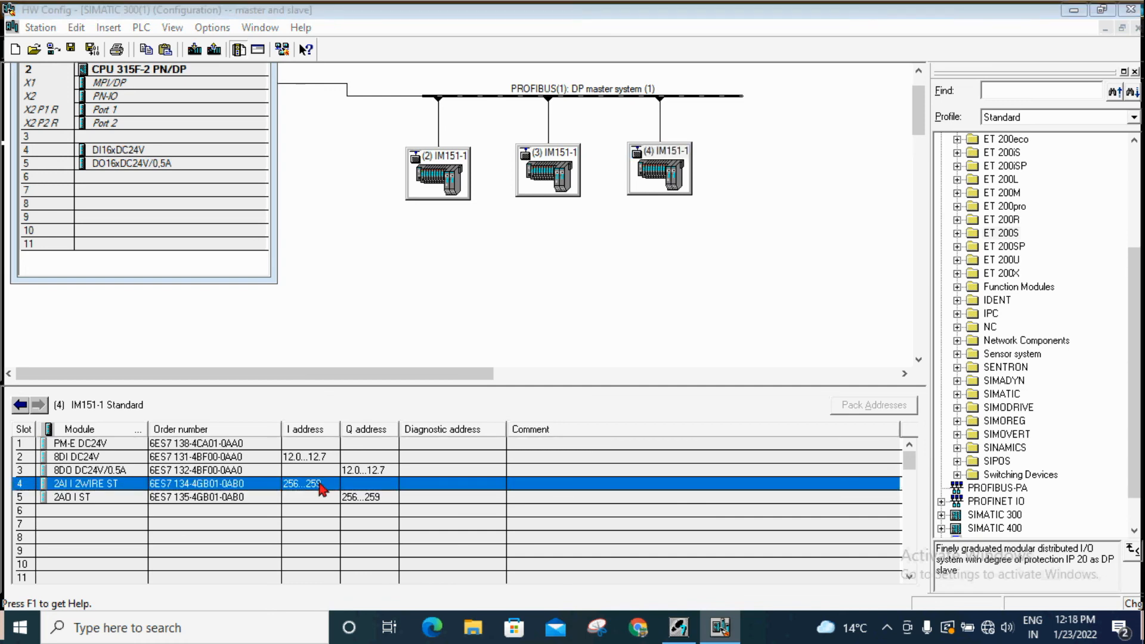
pyautogui.click(403, 145)
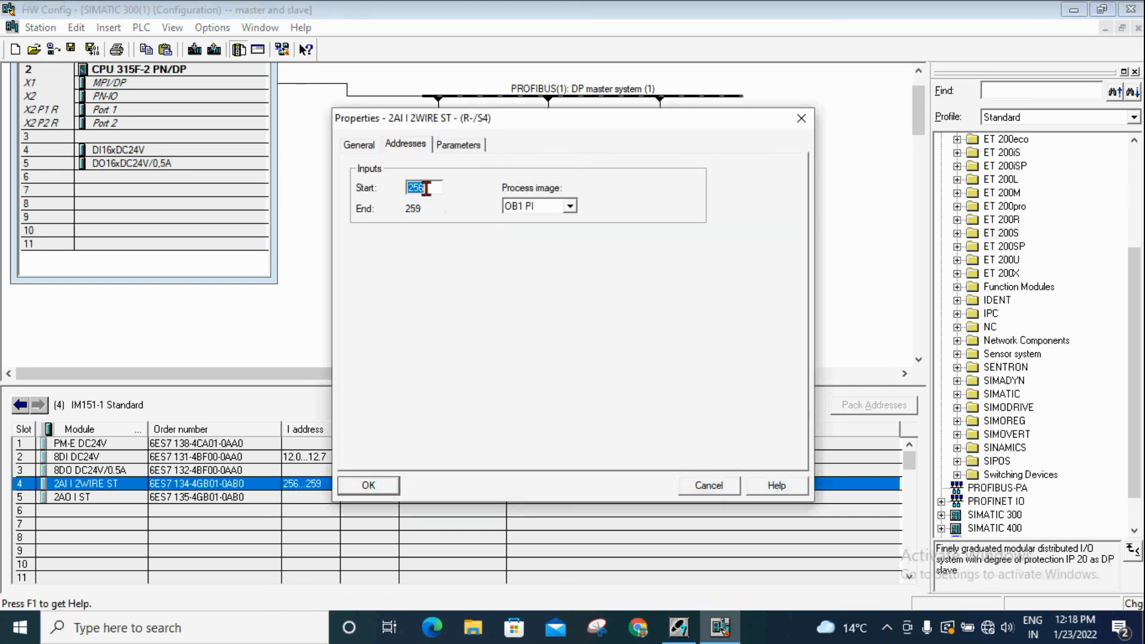
pyautogui.write('11')
pyautogui.press('Return')
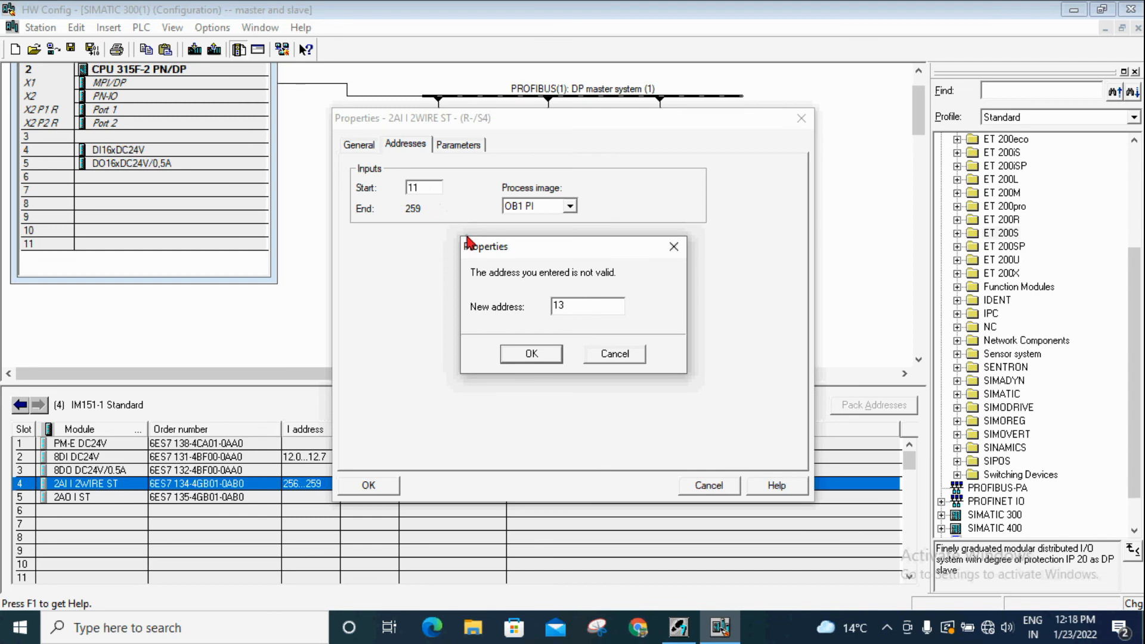
pyautogui.click(531, 356)
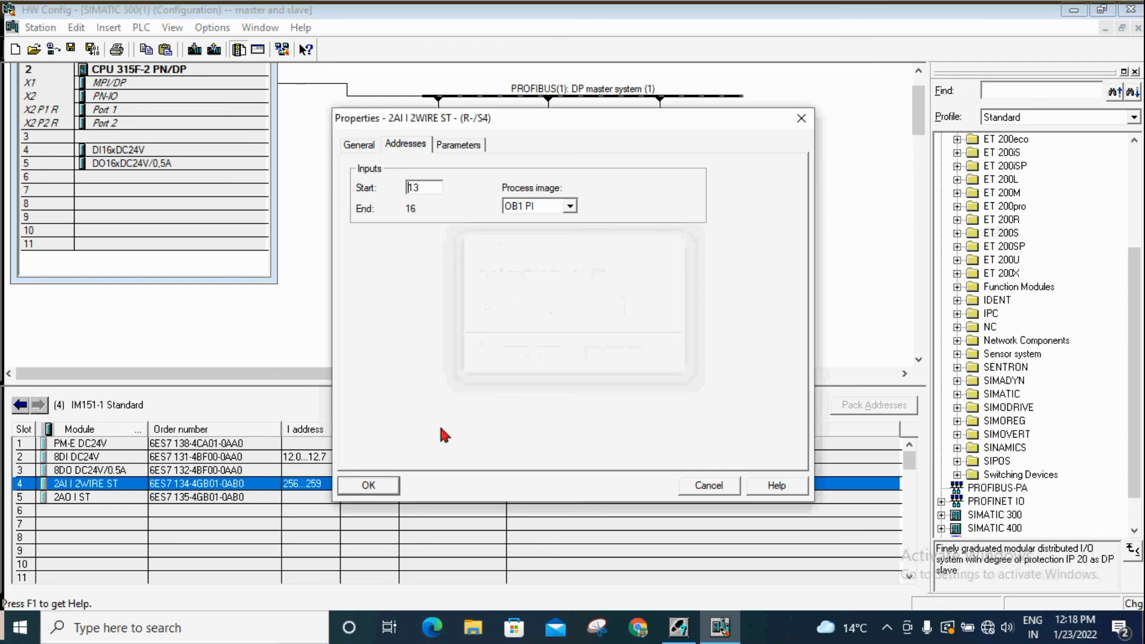
pyautogui.click(374, 485)
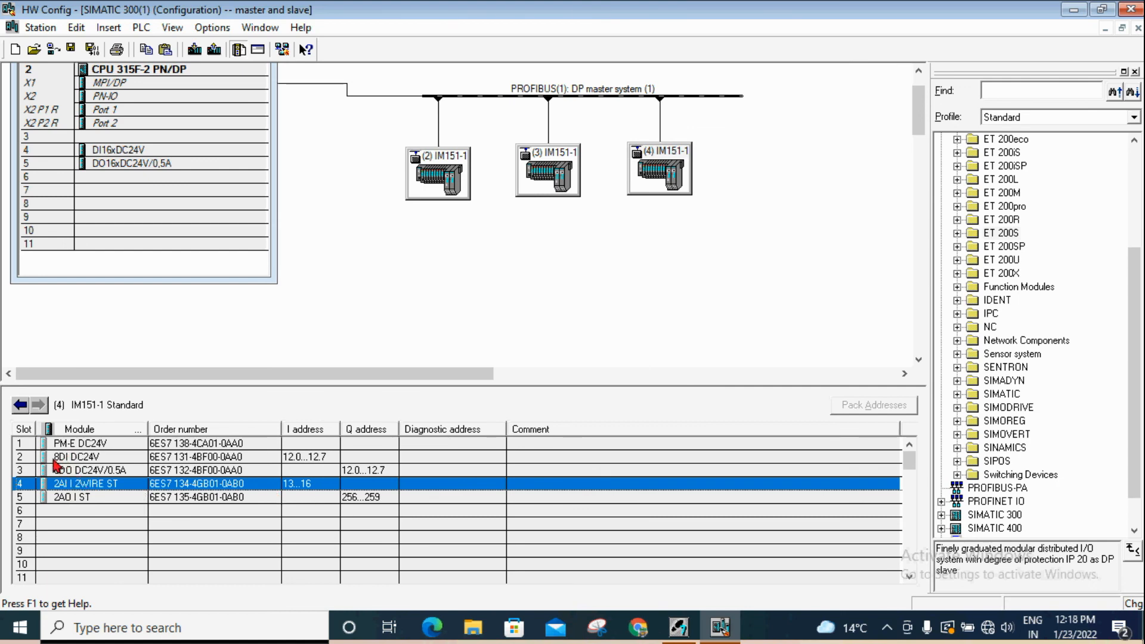
# - Check slave 4's digital and analog input addresses, and set its 2AO I ST module's output start address to 13
pyautogui.click(325, 460)
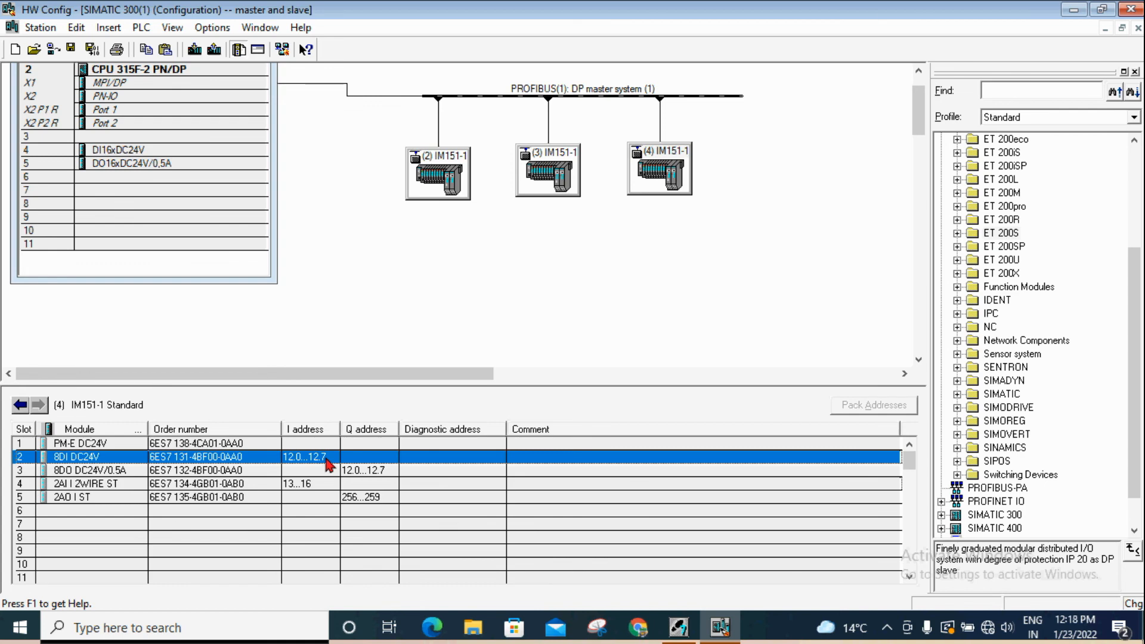
pyautogui.click(299, 485)
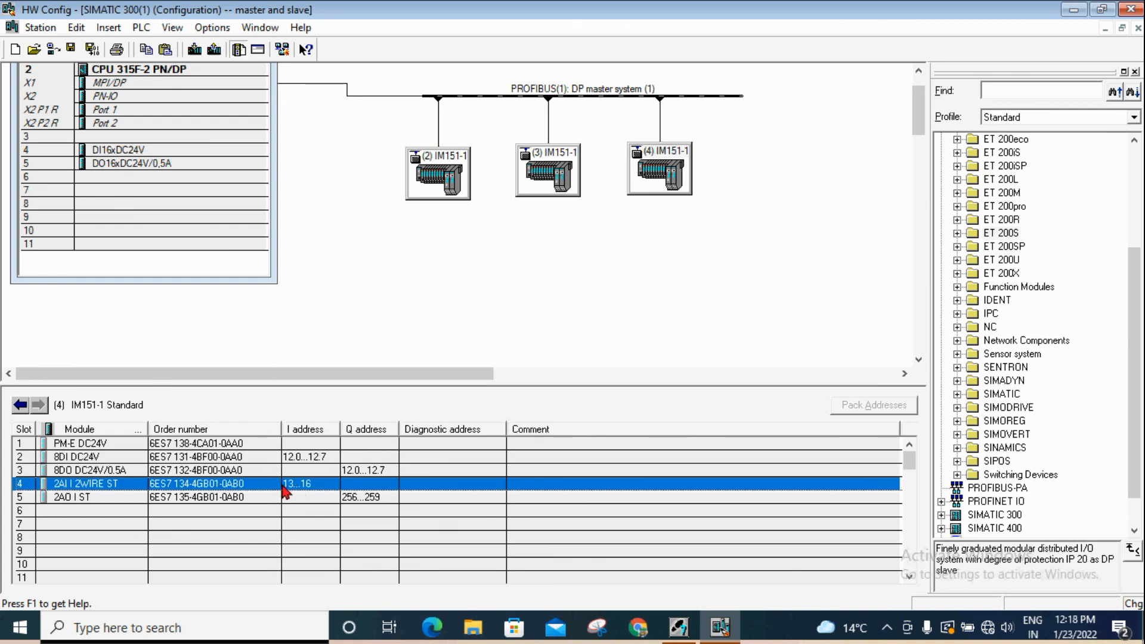
pyautogui.click(79, 471)
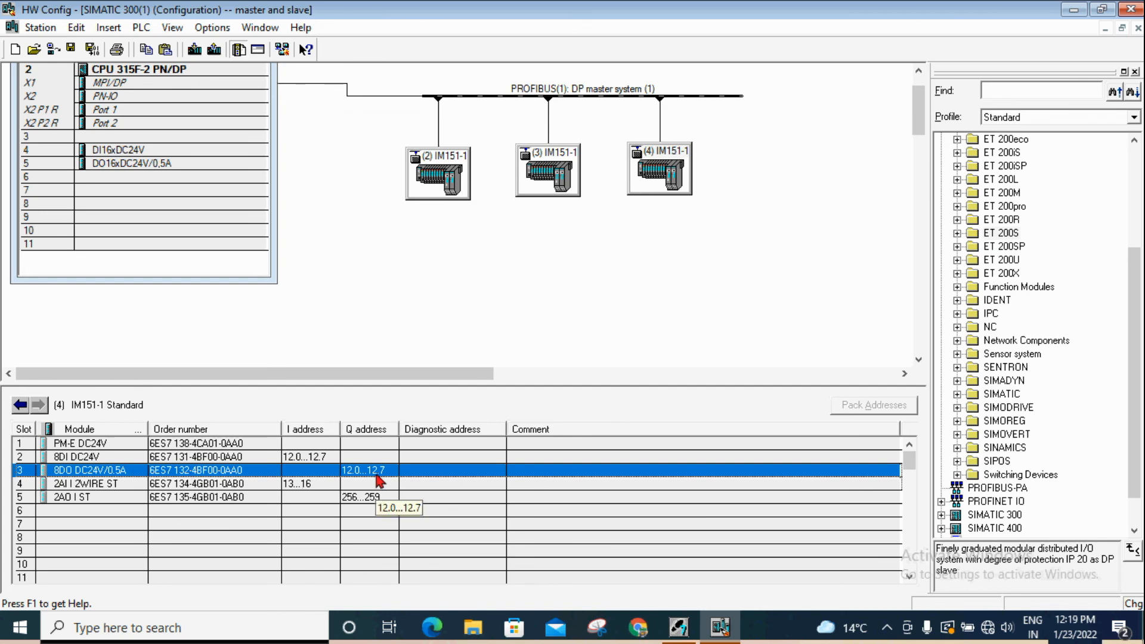
pyautogui.doubleClick(366, 500)
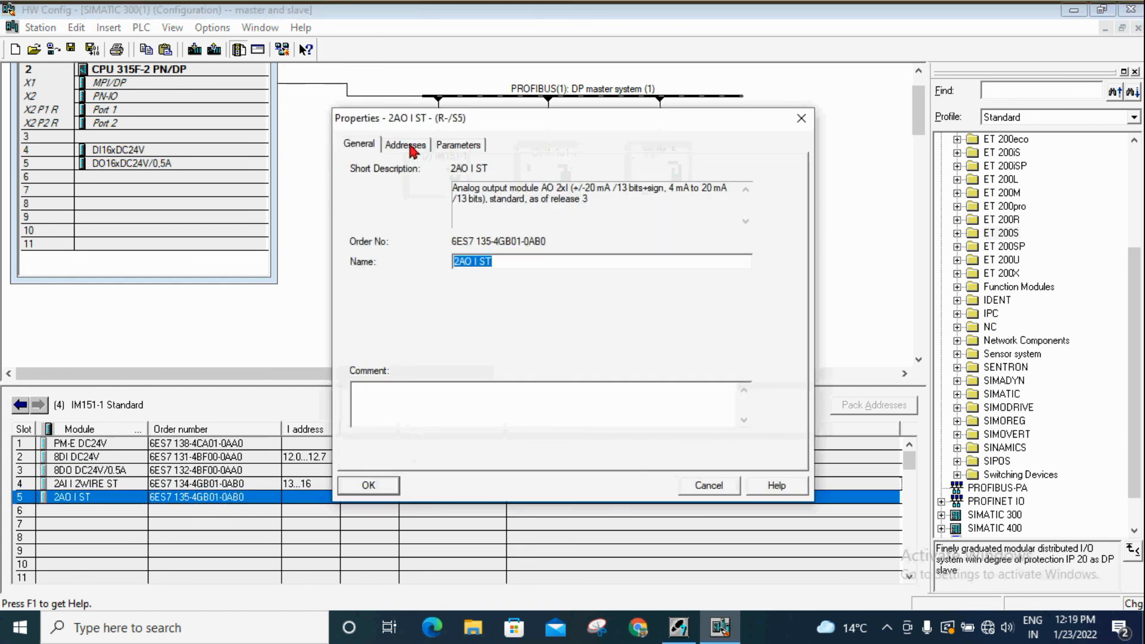
pyautogui.click(406, 144)
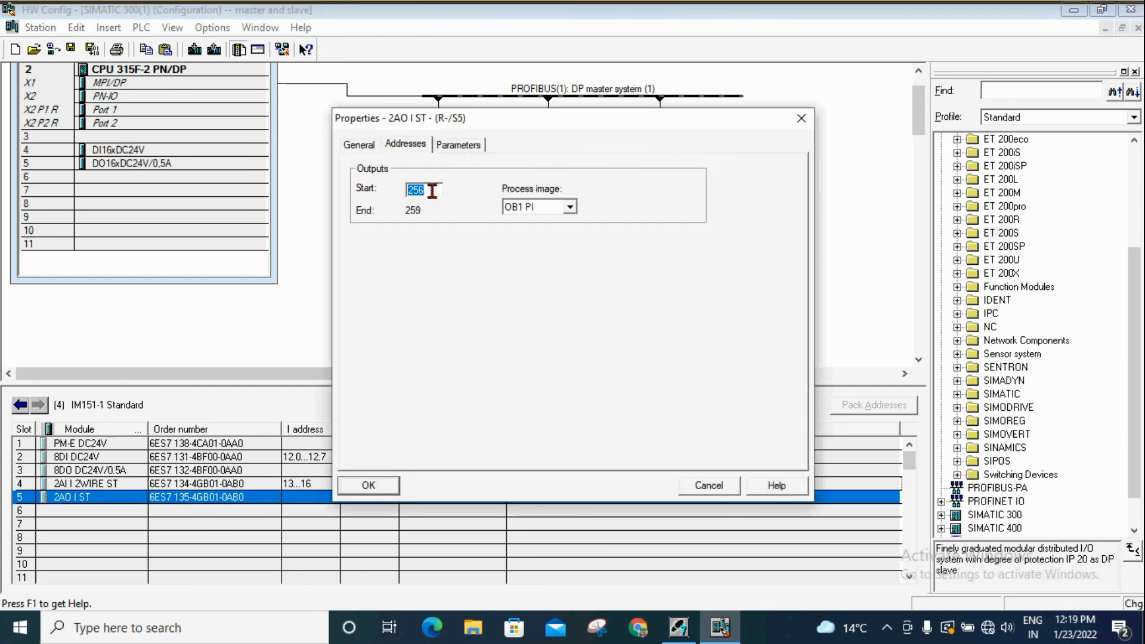
pyautogui.write('13')
pyautogui.press('Return')
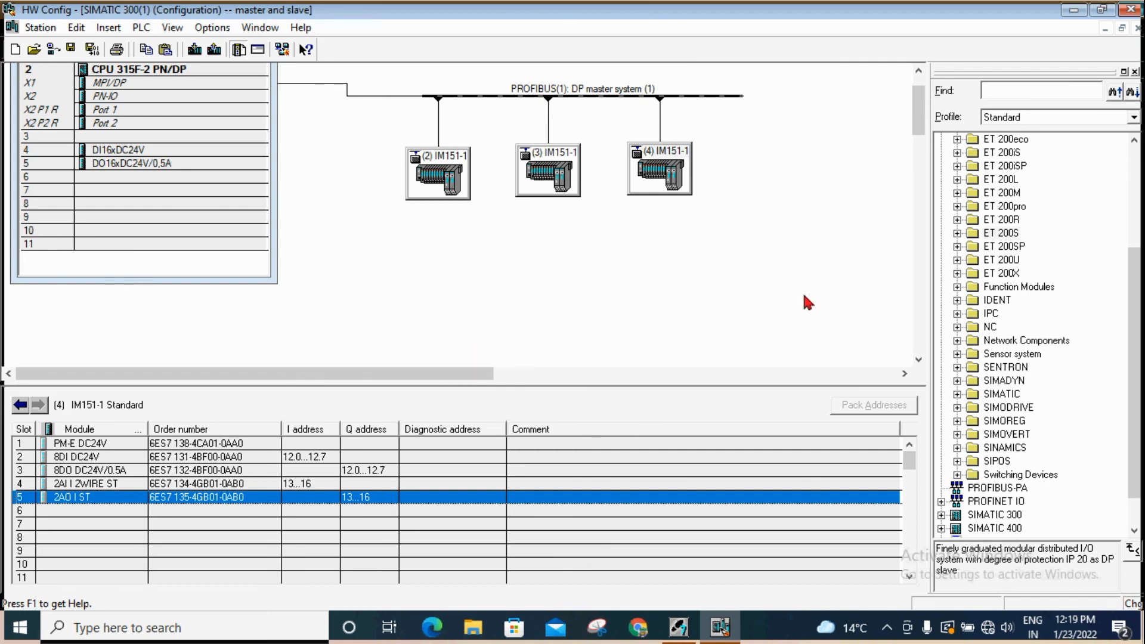
# - Save the station configuration and open the project's network in NetPro
pyautogui.click(70, 50)
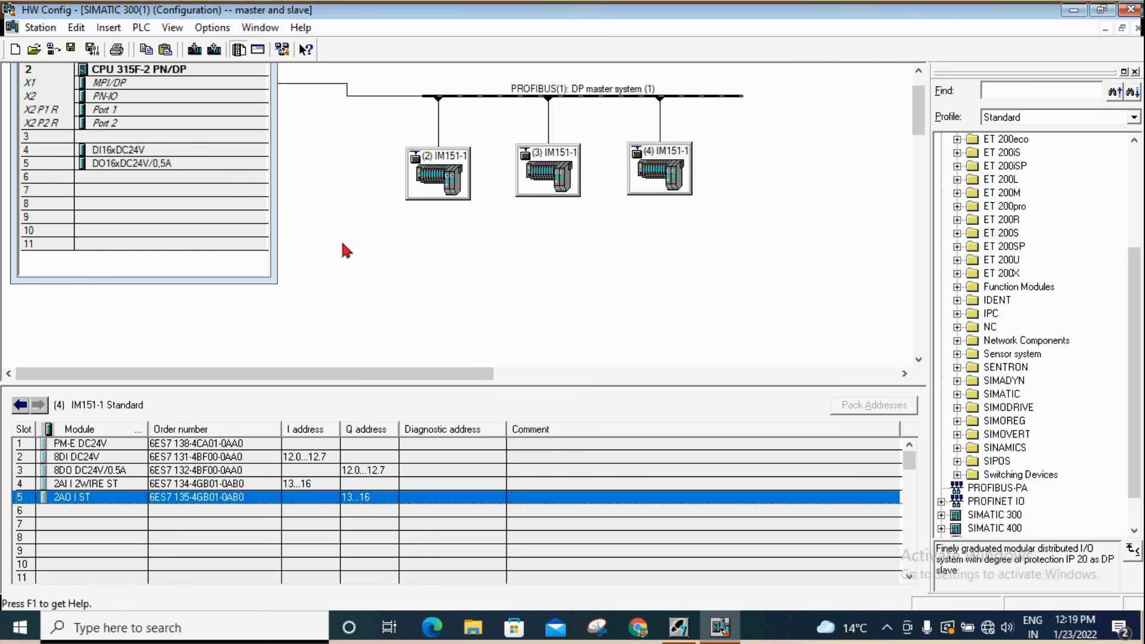
pyautogui.click(284, 51)
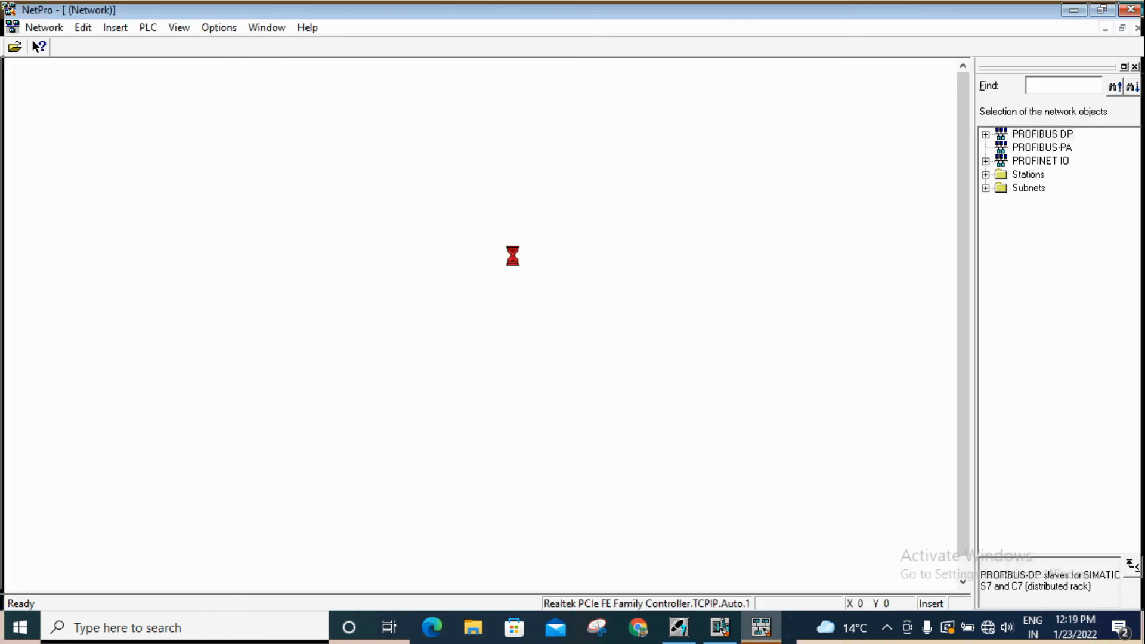
# - Arrange the three IM151-1 slaves side by side below the PROFIBUS(1) subnet, in the order 2, 3, 4
pyautogui.moveTo(382, 298); pyautogui.dragTo(514, 343)
pyautogui.moveTo(253, 309); pyautogui.dragTo(403, 364)
pyautogui.moveTo(114, 290); pyautogui.dragTo(263, 345)
pyautogui.click(171, 417)
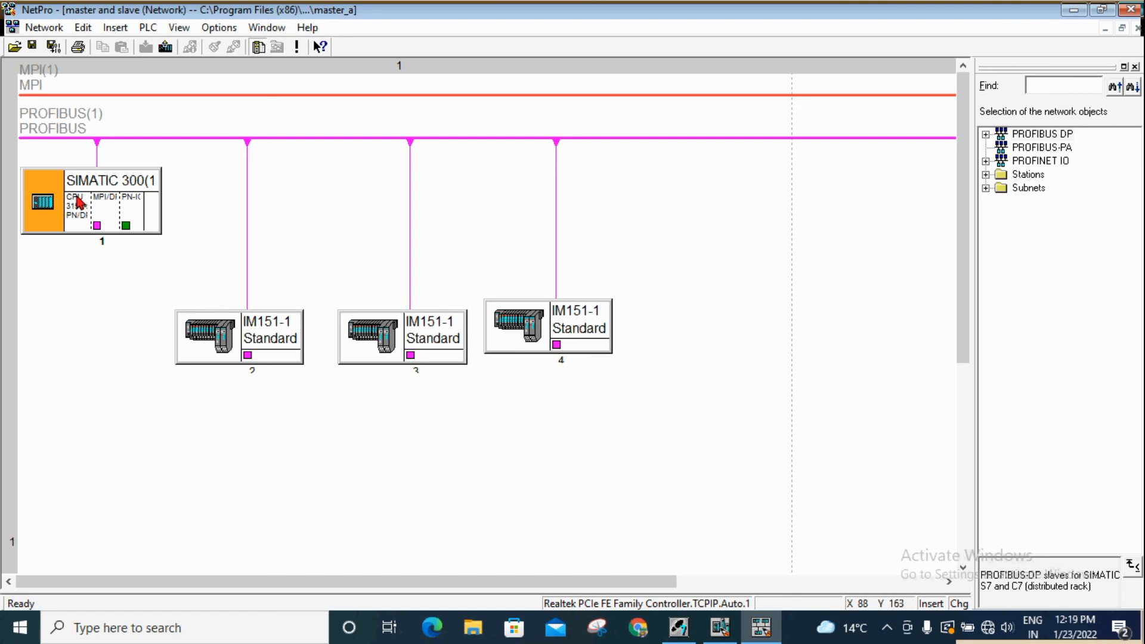
# - Spread slaves 3 and 4 farther apart along the PROFIBUS(1) subnet so the three slaves are roughly evenly spaced
pyautogui.moveTo(550, 340); pyautogui.dragTo(602, 351)
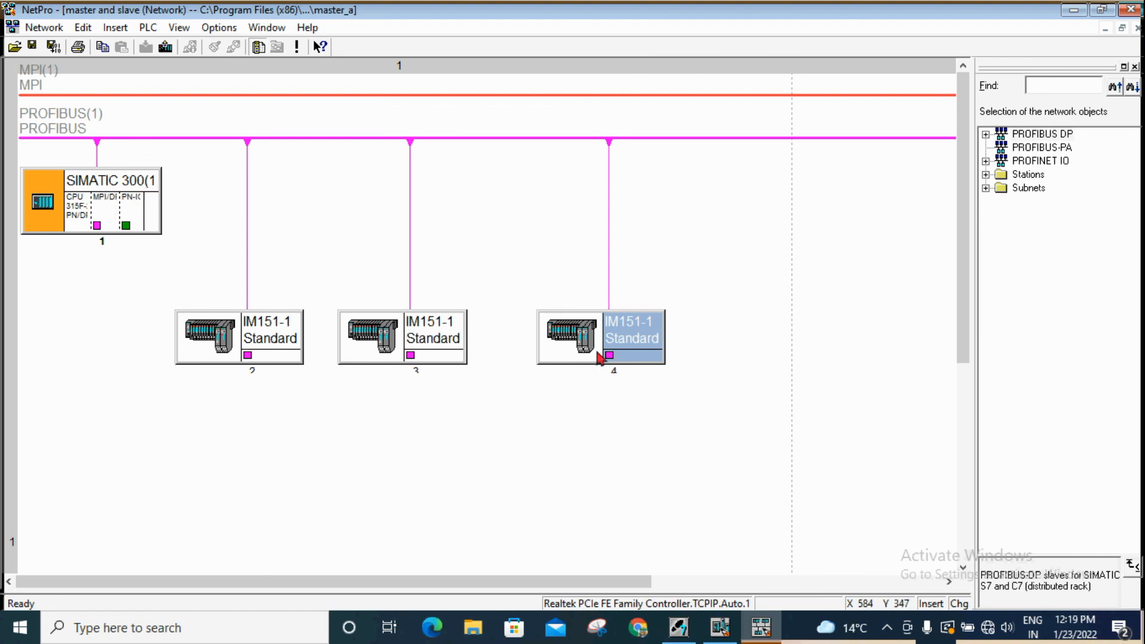
pyautogui.moveTo(452, 351); pyautogui.dragTo(495, 362)
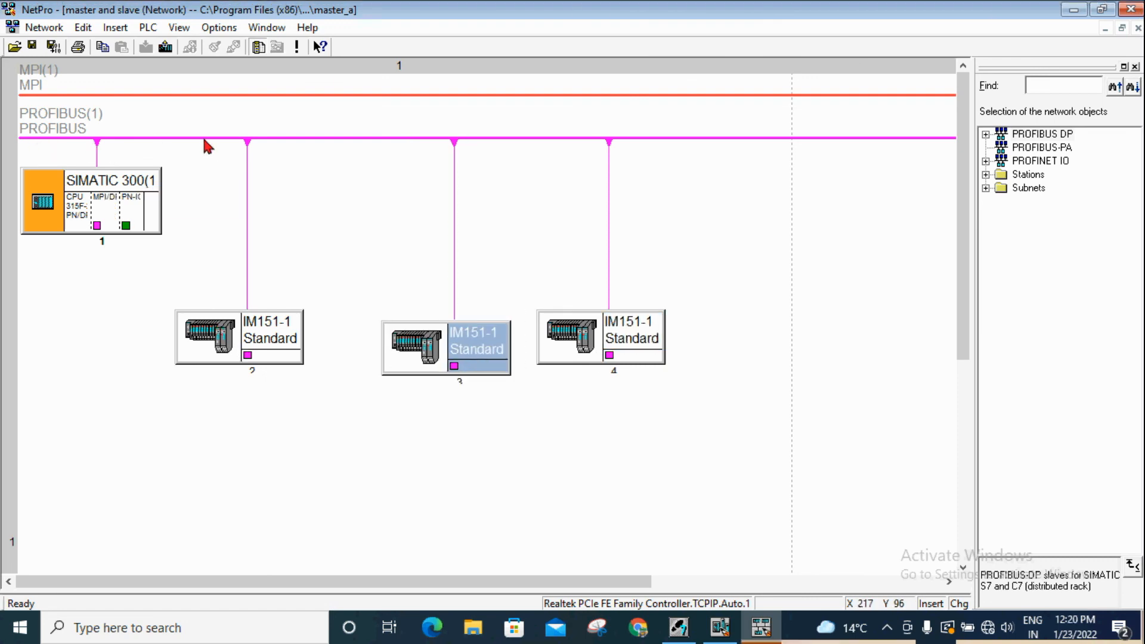
pyautogui.moveTo(615, 331); pyautogui.dragTo(700, 342)
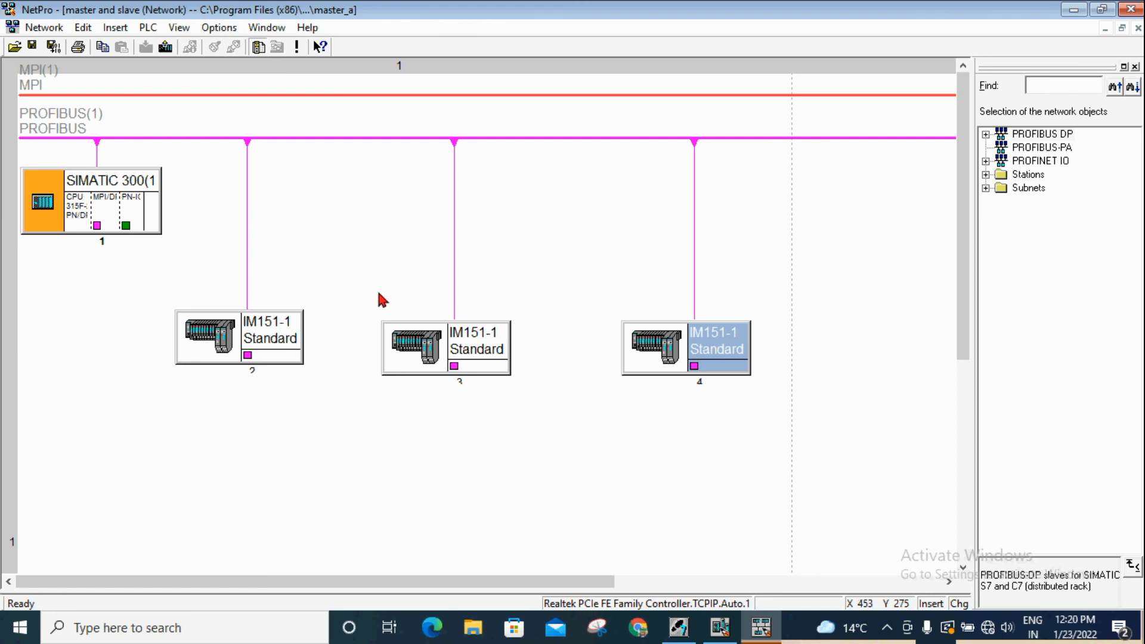
pyautogui.moveTo(664, 349); pyautogui.dragTo(635, 348)
pyautogui.moveTo(493, 354); pyautogui.dragTo(496, 342)
pyautogui.click(628, 357)
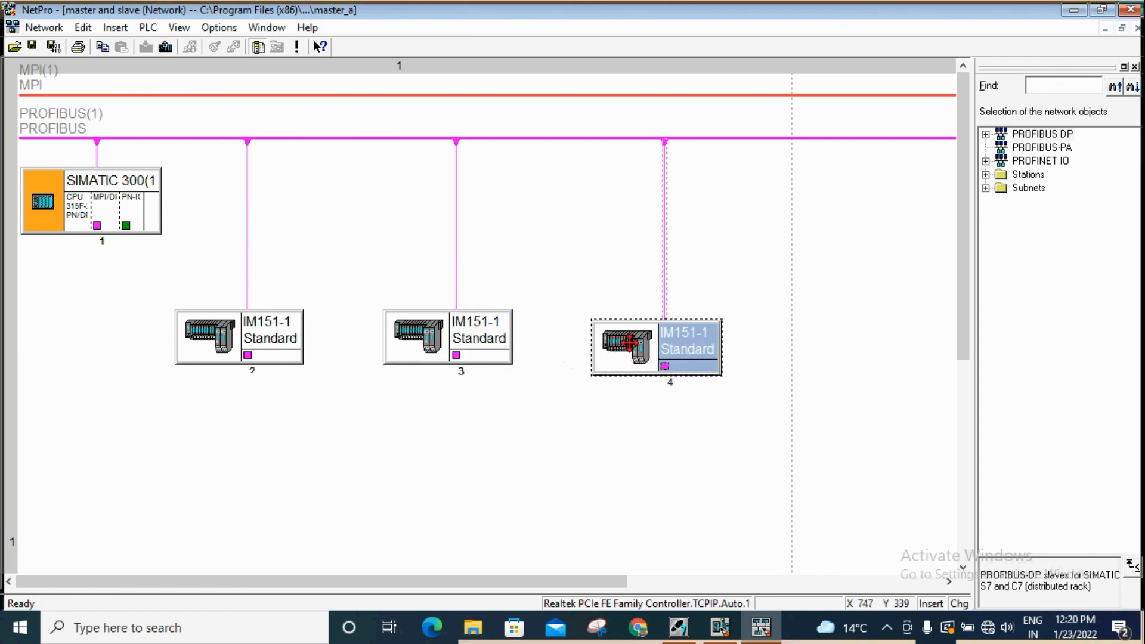
pyautogui.click(270, 337)
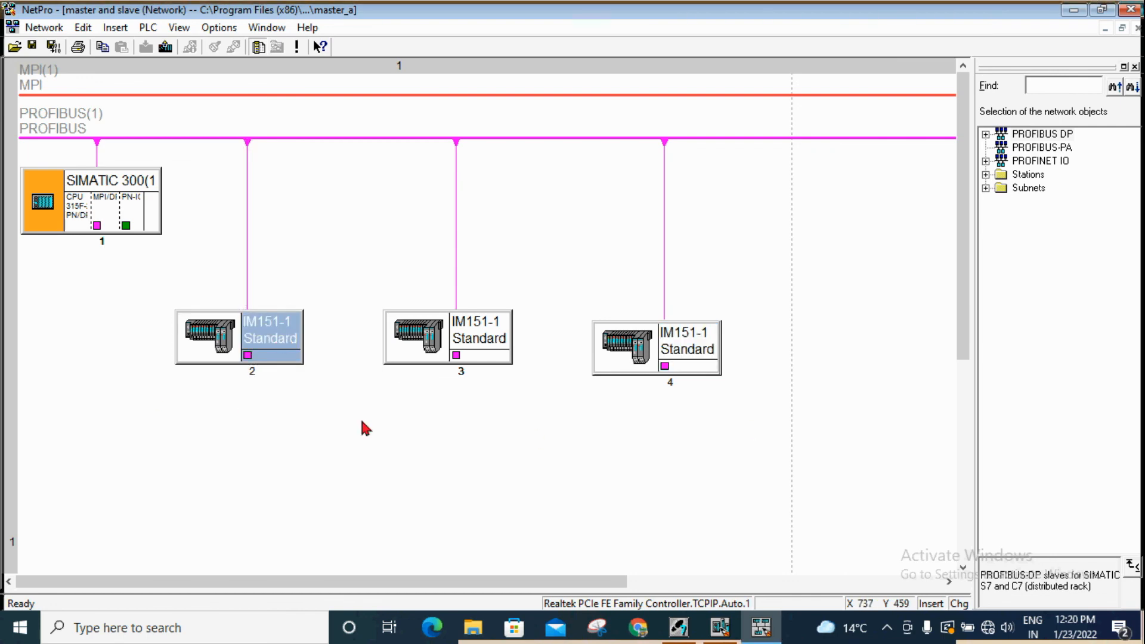
# - Switch to SIMATIC Manager and open the Blocks folder in S7 Program(1) of the CPU 315F-2 PN/DP
pyautogui.click(1076, 11)
pyautogui.click(1075, 12)
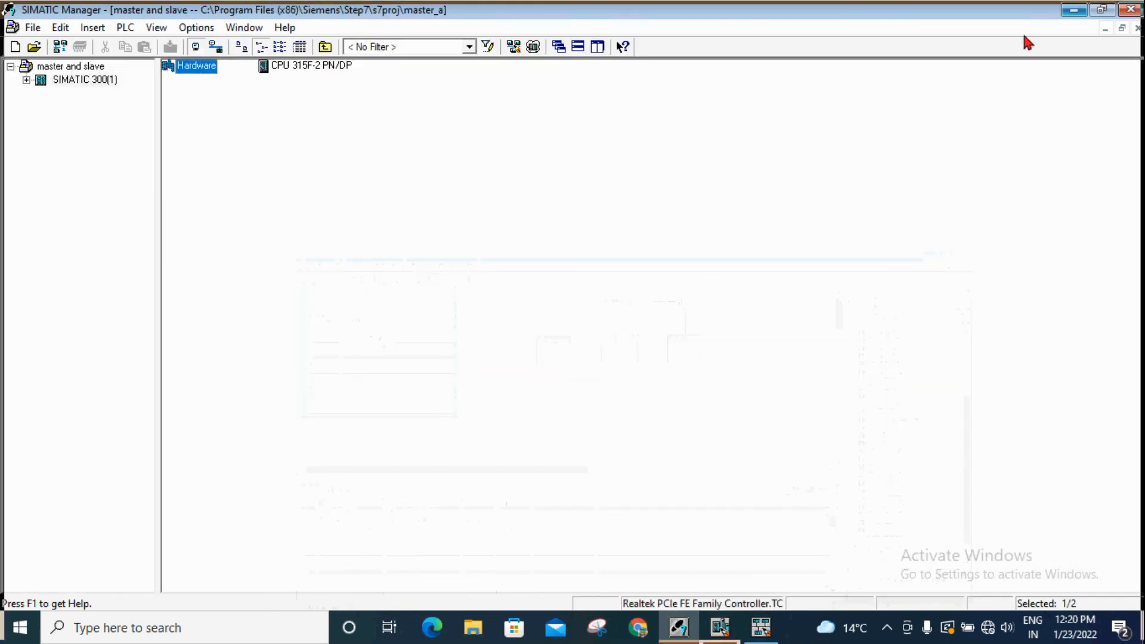
pyautogui.doubleClick(283, 67)
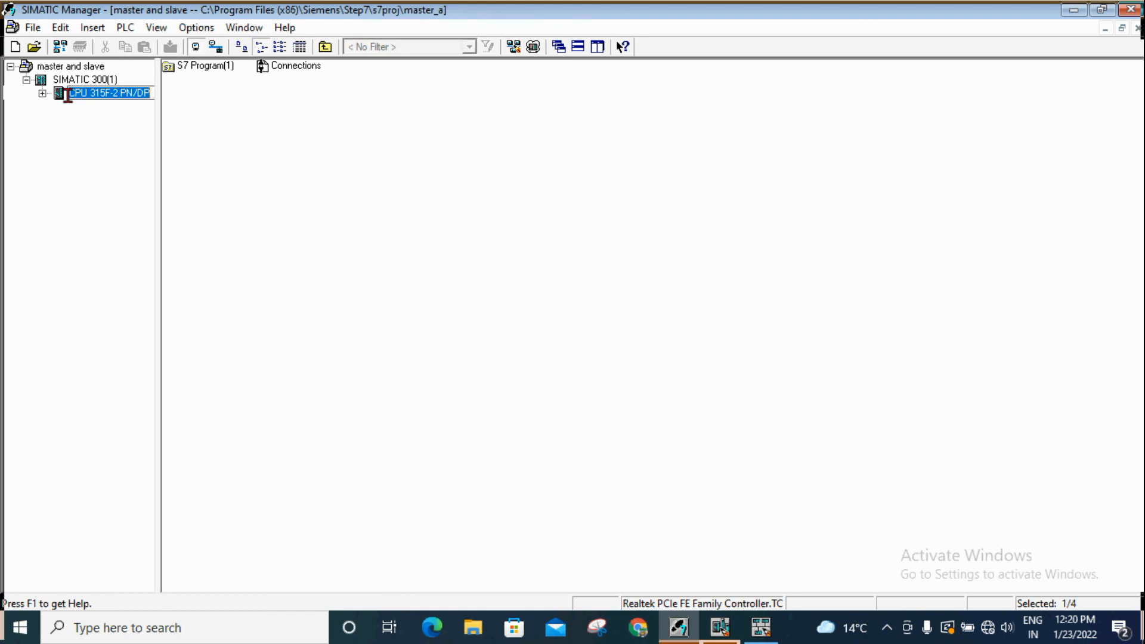
pyautogui.doubleClick(59, 93)
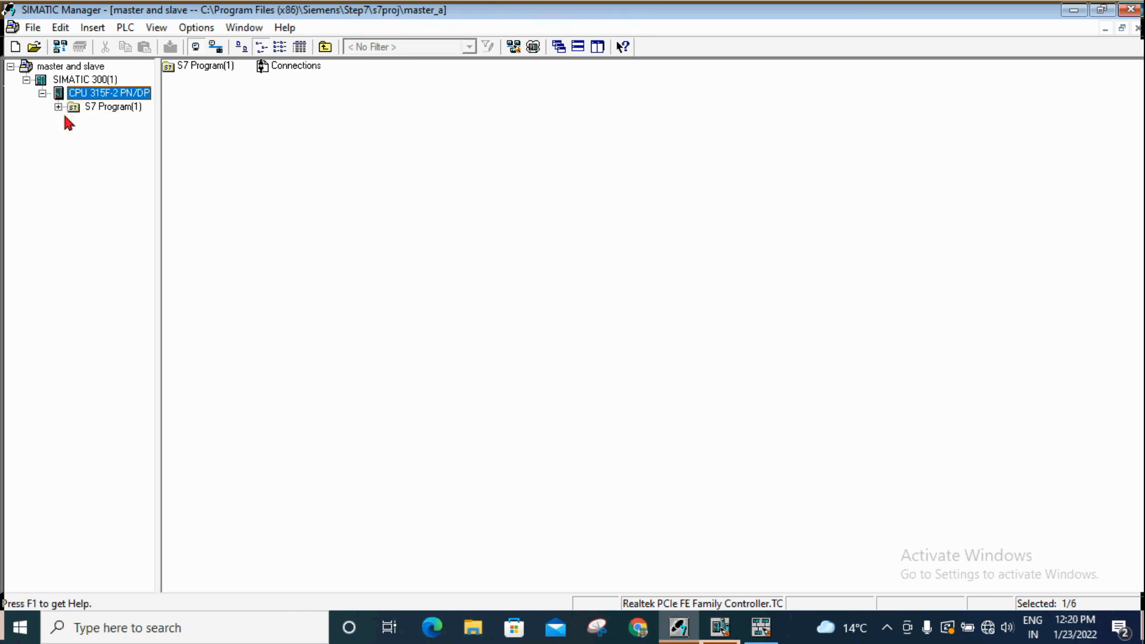
pyautogui.click(58, 106)
pyautogui.click(91, 134)
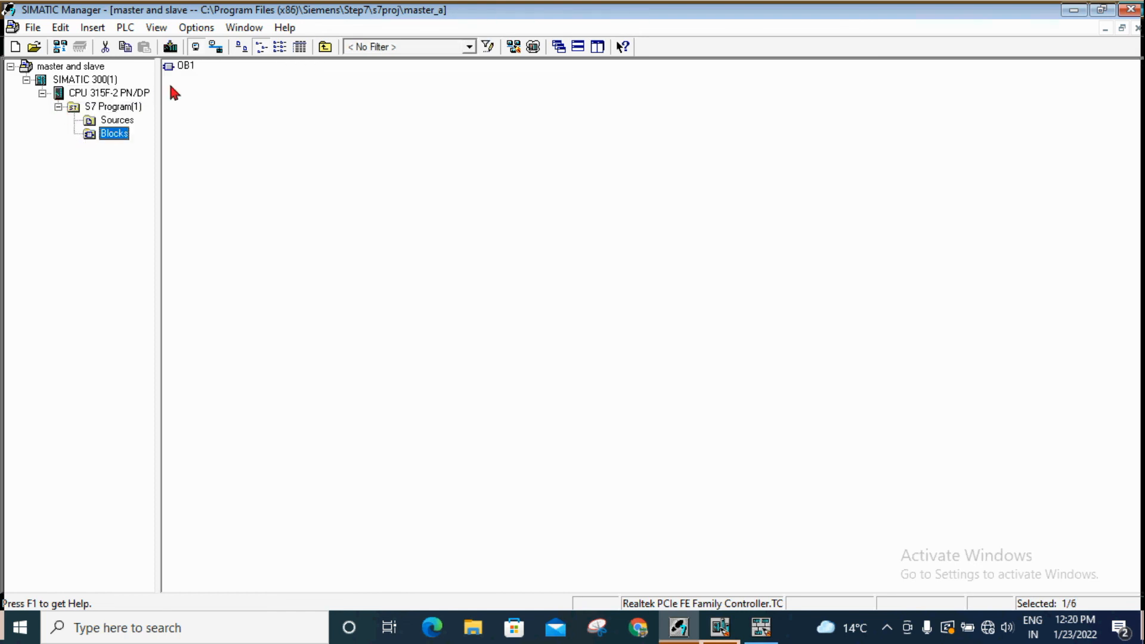
# - Open OB1 for editing with LAD as its language, and select the empty rung of Network 1
pyautogui.doubleClick(182, 67)
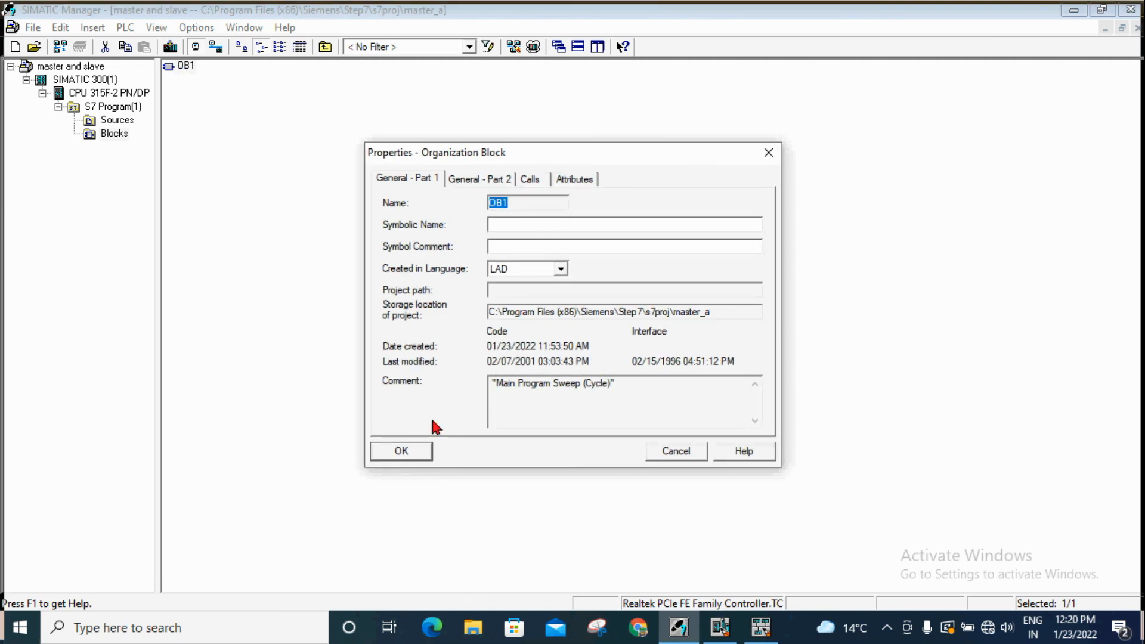
pyautogui.click(562, 269)
pyautogui.click(561, 269)
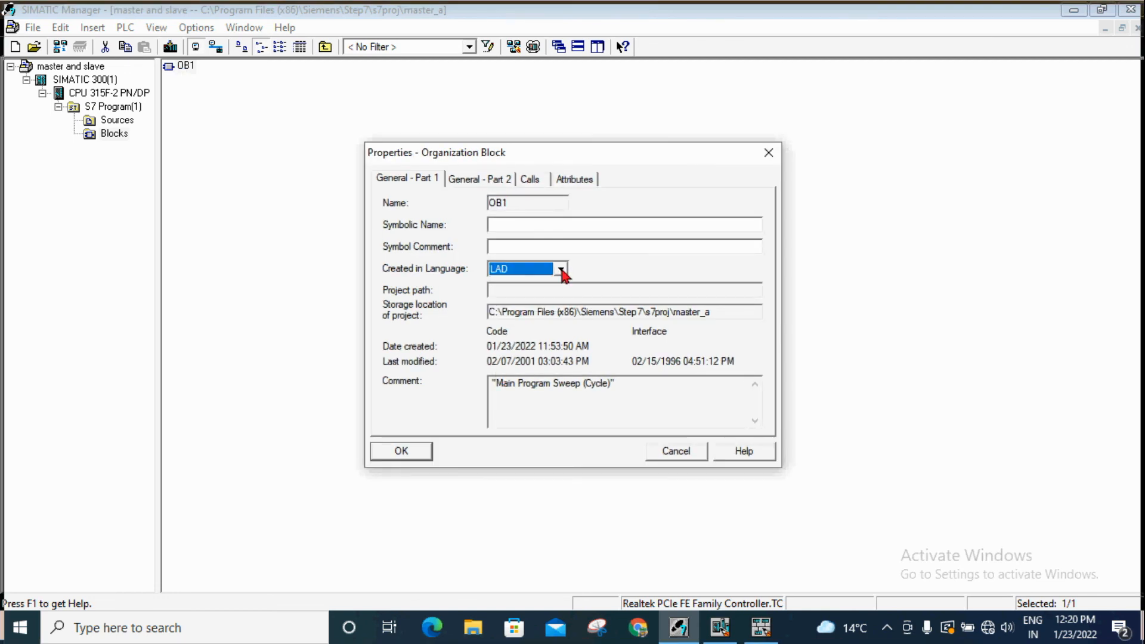
pyautogui.click(417, 450)
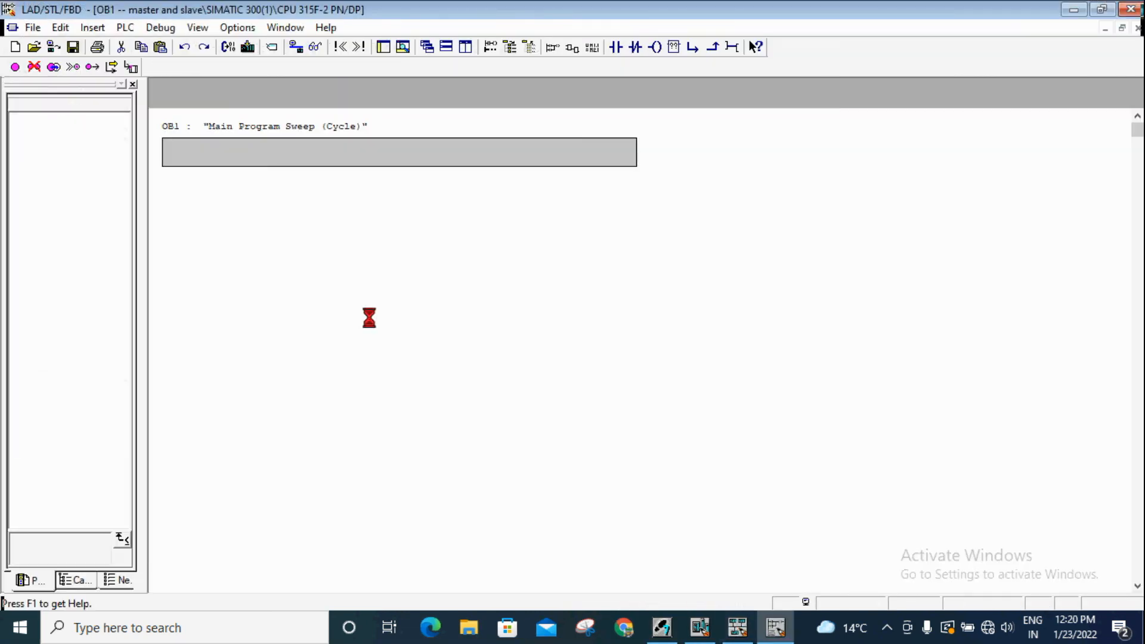
pyautogui.click(247, 226)
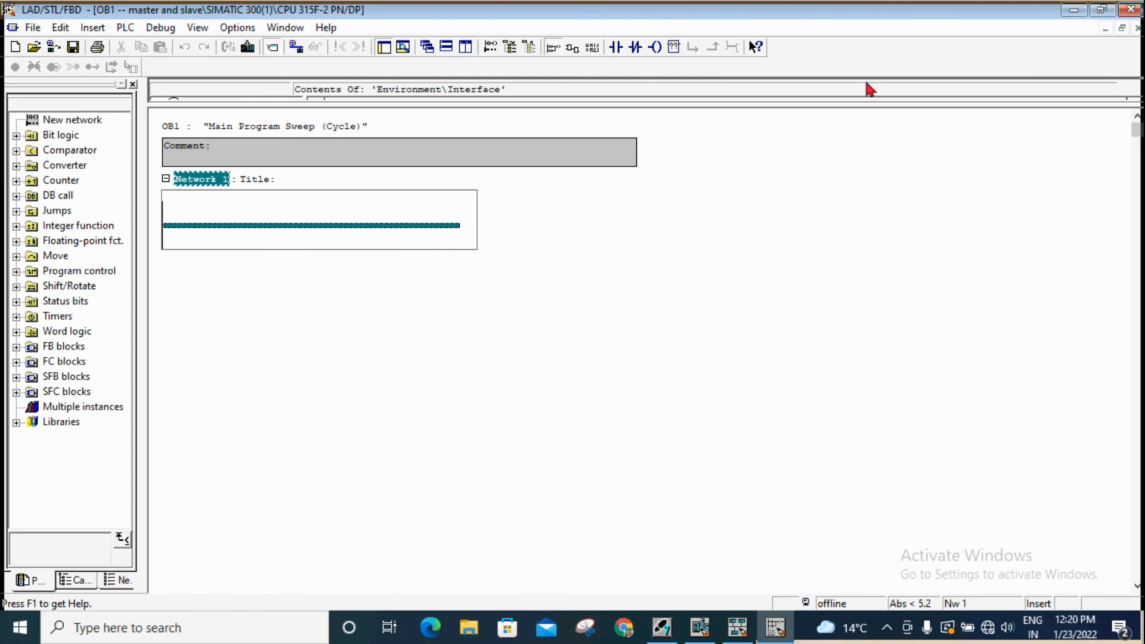